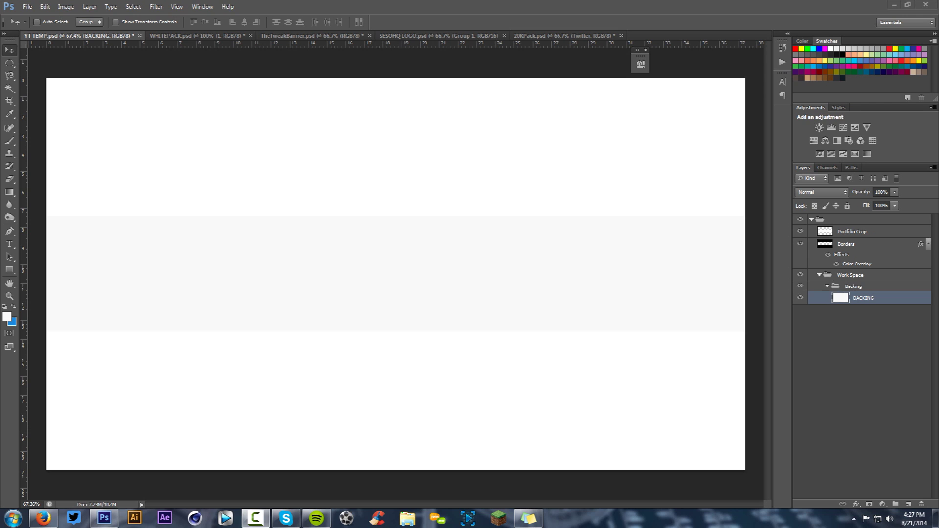
- In TheTweakBanner.psd, expand the TEXT and THEMES groups and preview THEME 1 through THEME 4 one at a time
click(316, 37)
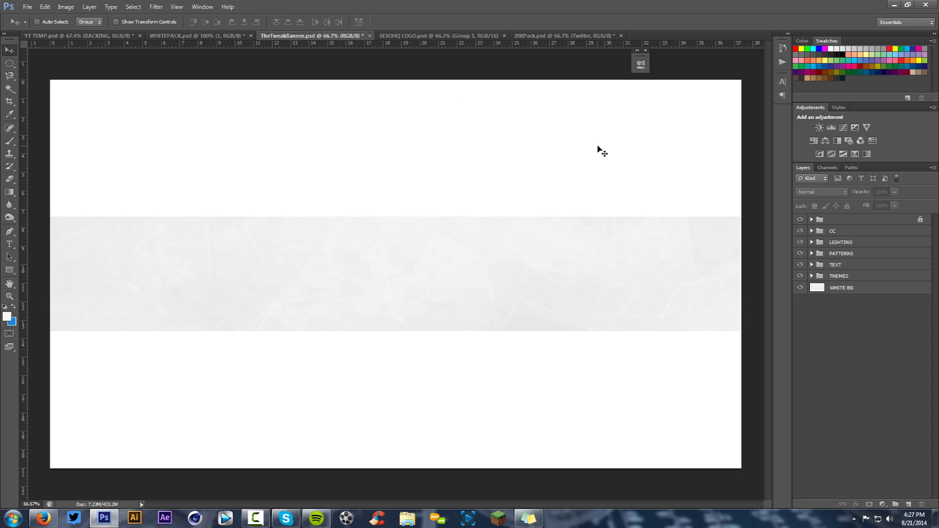
click(812, 264)
click(812, 320)
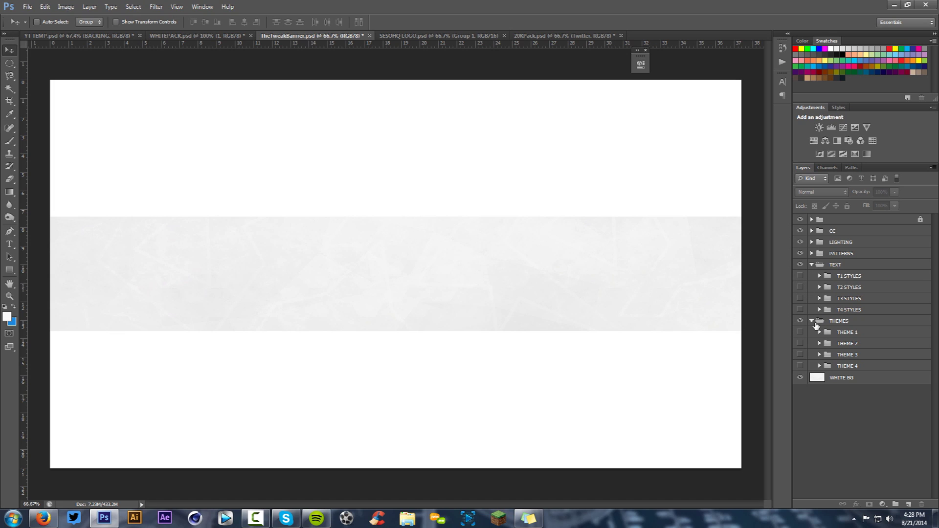
click(801, 332)
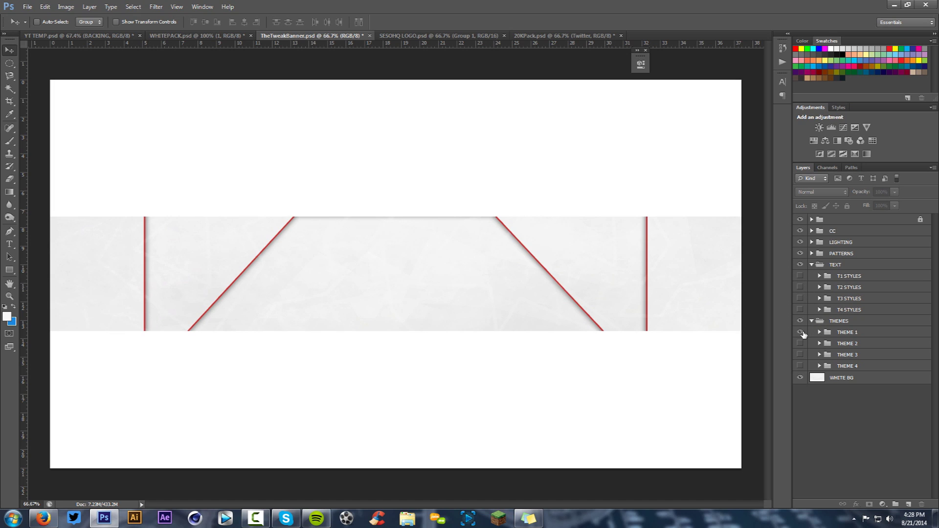
click(801, 333)
click(800, 344)
click(800, 344)
click(801, 355)
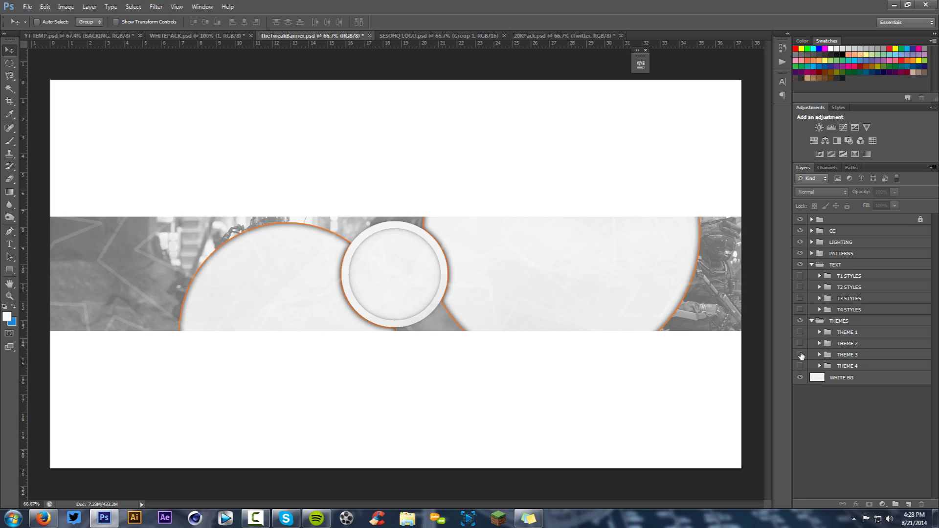
click(801, 355)
click(800, 366)
click(800, 365)
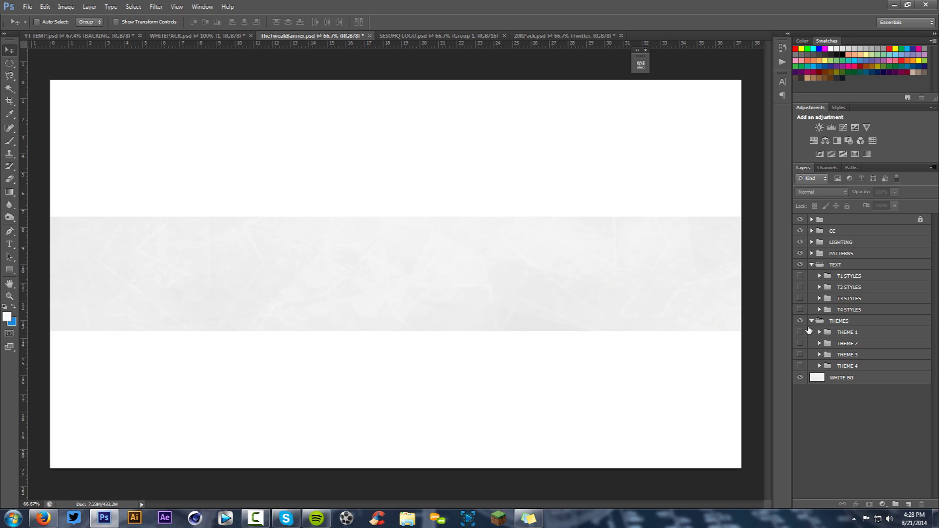
- Show THEME 1 and preview its two T1 STYLES text variants, then hide and collapse T1 STYLES
click(801, 332)
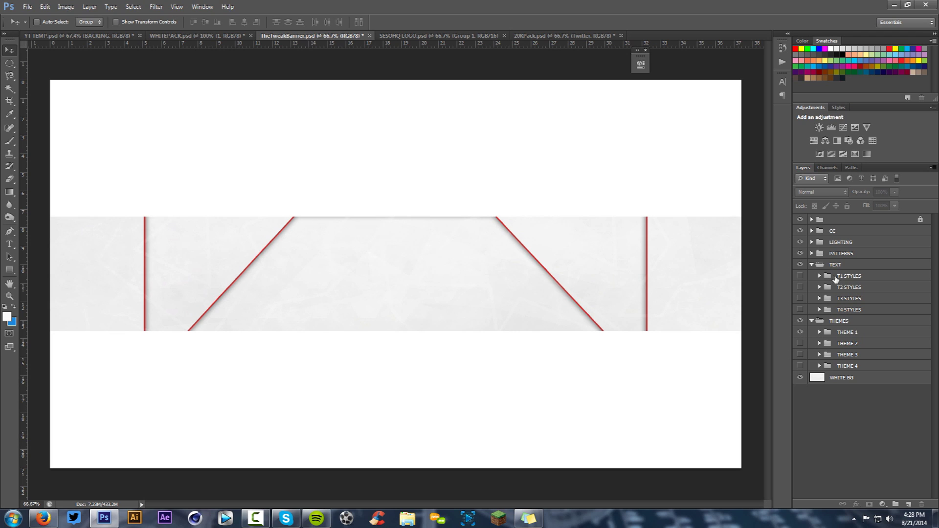
click(820, 276)
click(801, 287)
click(801, 289)
click(800, 298)
click(801, 299)
click(801, 298)
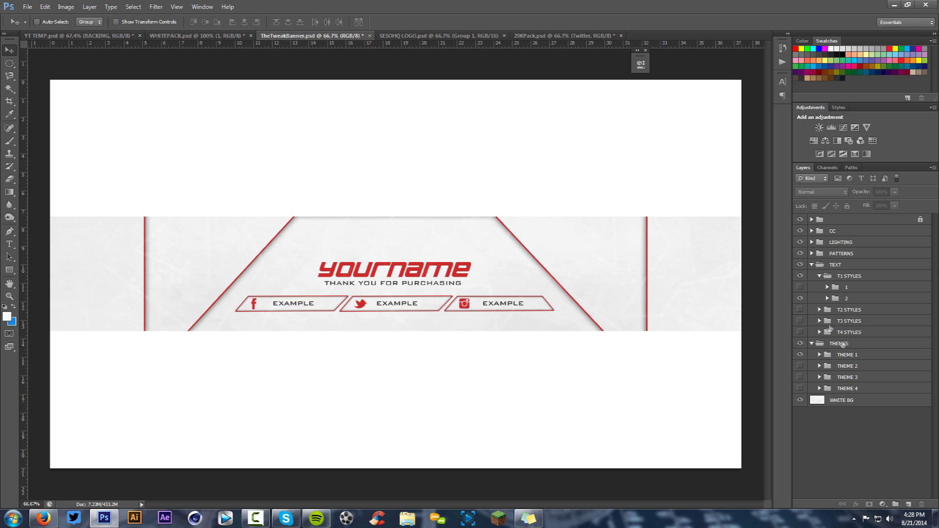
click(801, 276)
click(820, 276)
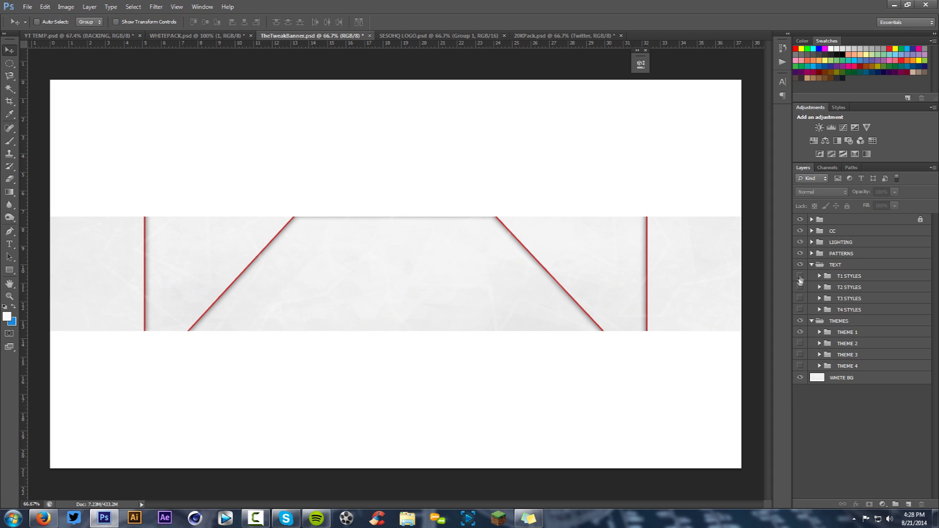
- Replace THEME 1 with THEME 3 and show text variant 2 of T3 STYLES instead of variant 1
click(800, 333)
click(800, 355)
click(820, 299)
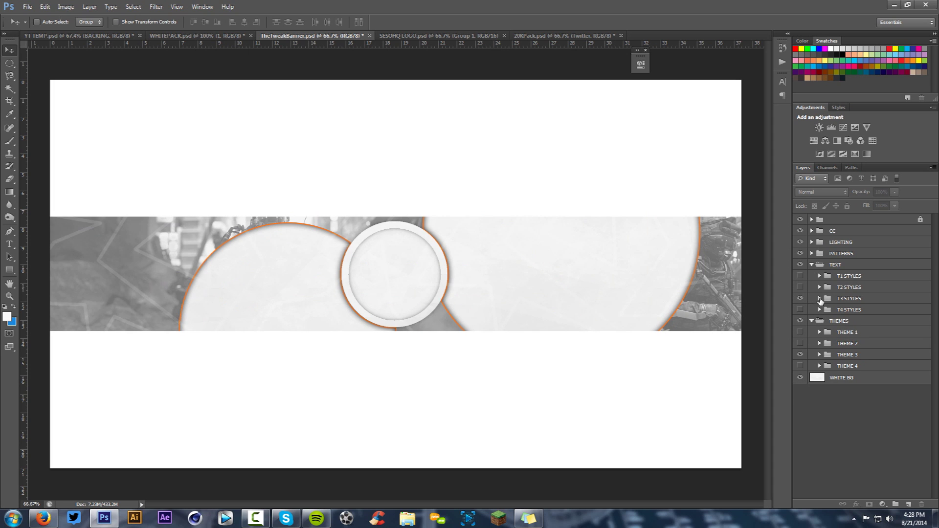
click(801, 309)
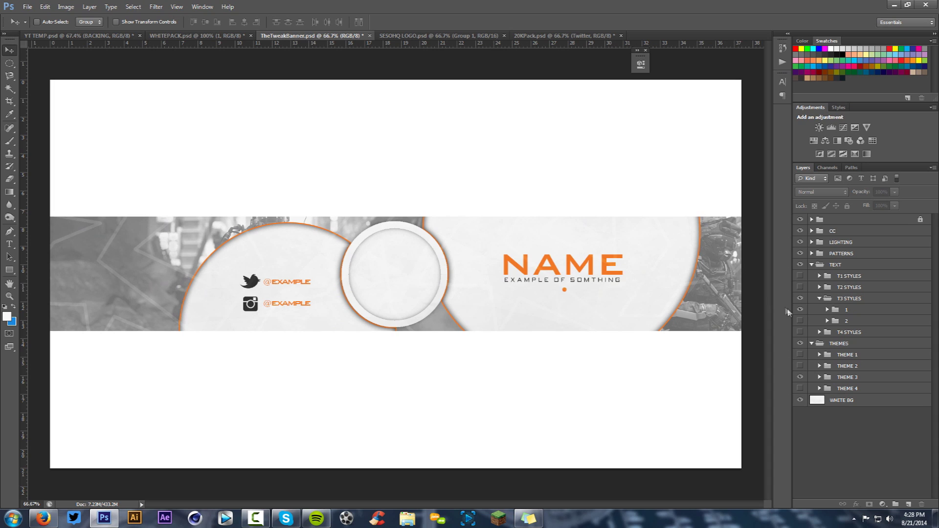
click(800, 310)
click(800, 321)
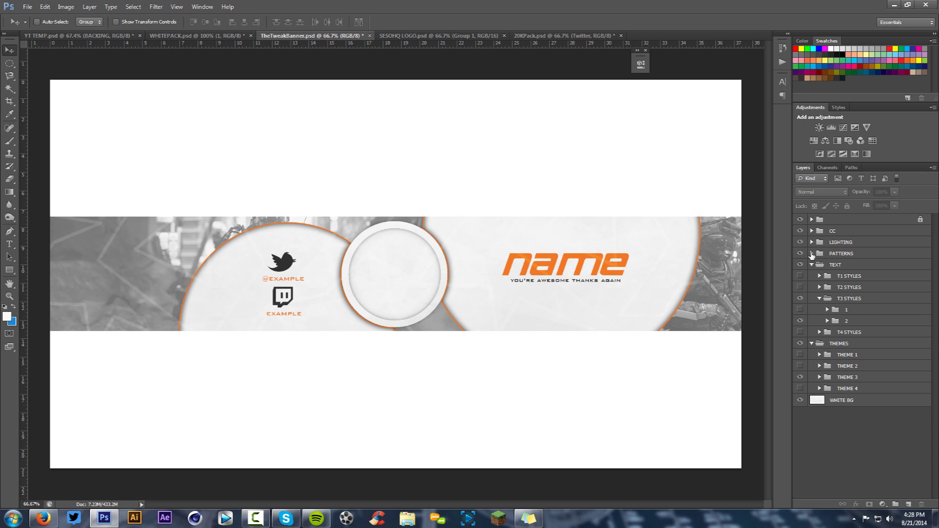
- Expand the PATTERNS group, preview pattern 3 and turn on pattern 2 in the banner
click(812, 254)
click(802, 266)
click(801, 266)
click(802, 281)
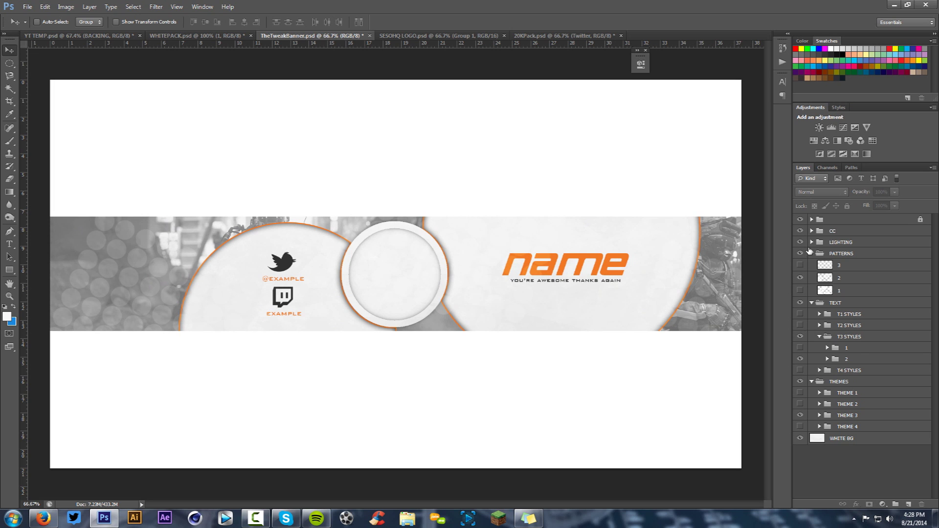
- Expand the LIGHTING group, preview both lighting options and leave lighting 1 switched on
click(811, 243)
click(801, 264)
click(801, 264)
click(801, 253)
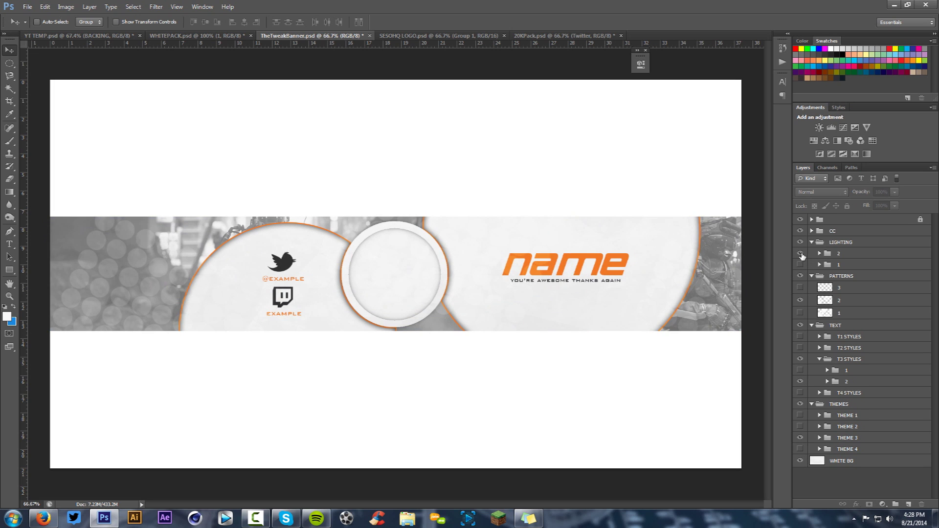
click(801, 254)
click(801, 265)
- Shift the hue of lighting 1's CHANGE COLOR adjustment so the banner light turns orange
click(819, 265)
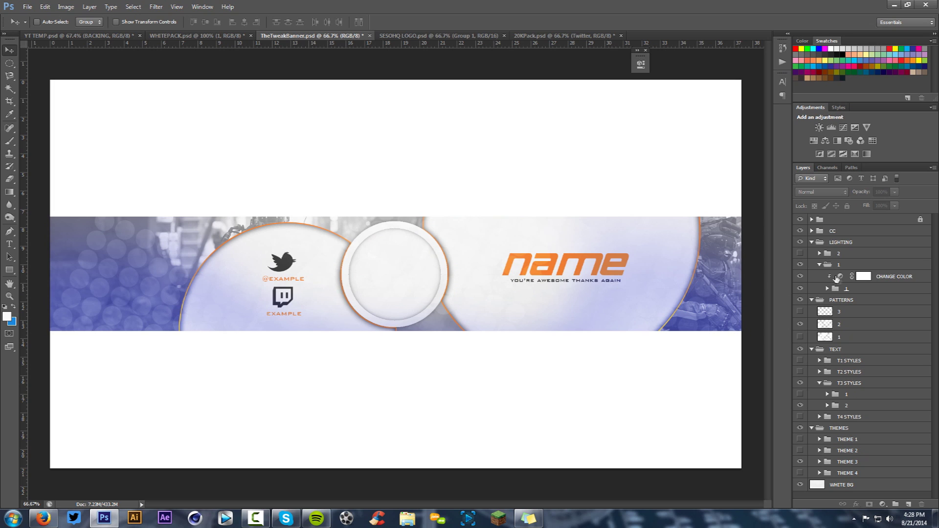
double_click(841, 276)
drag(576, 125, 500, 124)
click(613, 59)
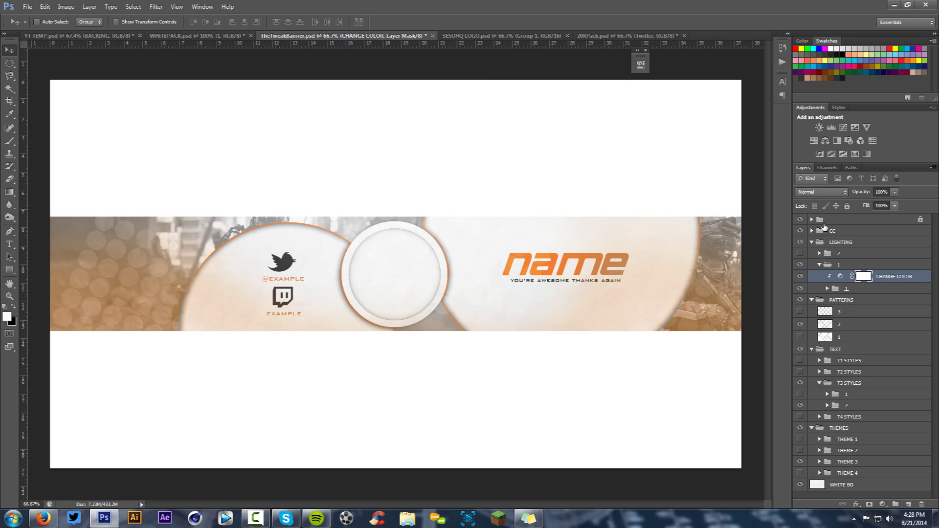
- Expand the CC group, preview 1 (ENHANCE) and switch on color correction 2 instead
click(812, 231)
click(800, 242)
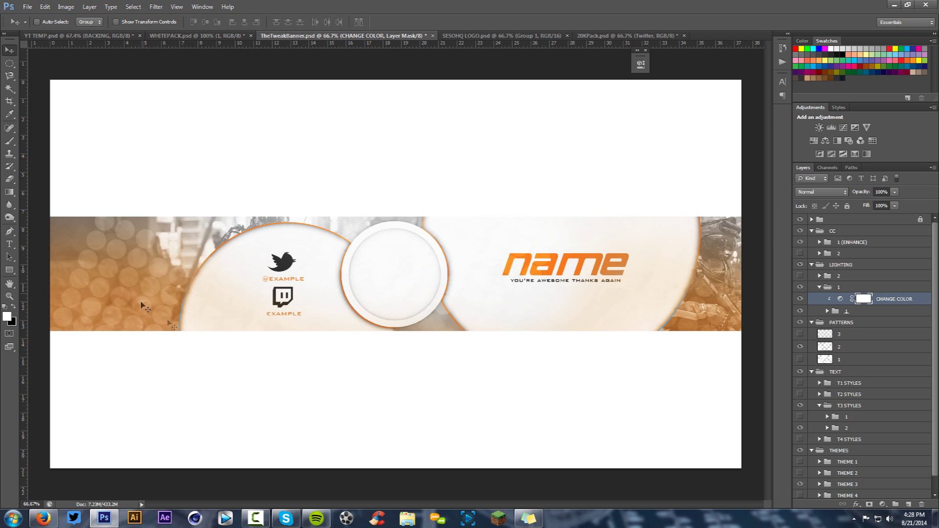
click(801, 242)
click(800, 254)
- In WHITEPACK.psd, hide and collapse the AW STOCKS group and expand and show the TEXTURES group
click(100, 36)
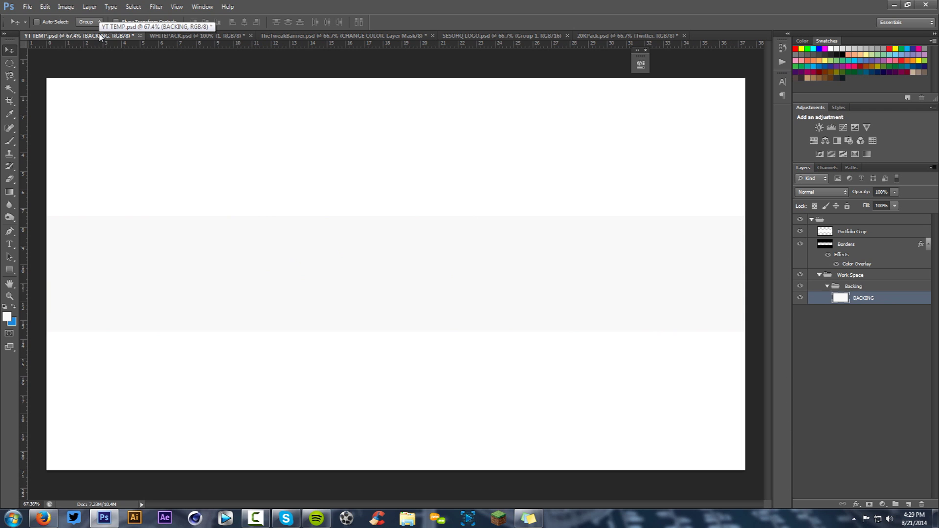
click(168, 36)
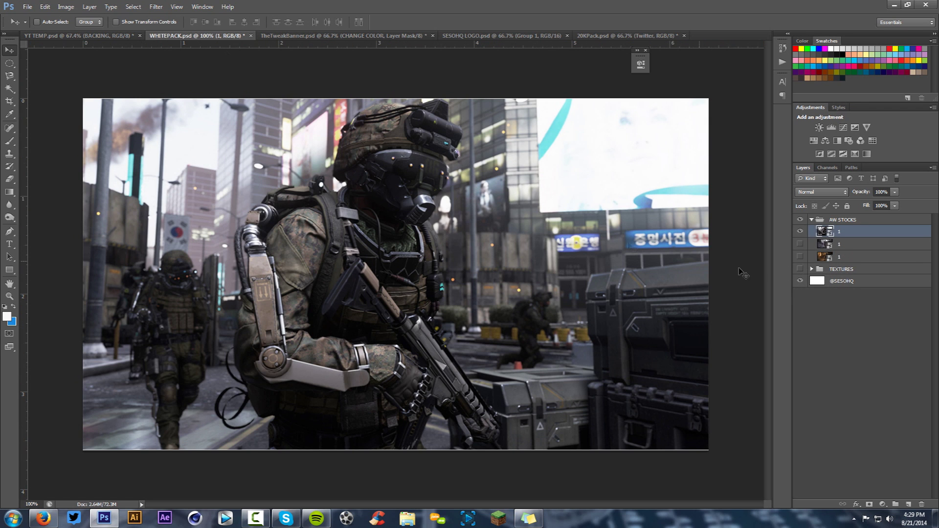
click(801, 219)
click(812, 219)
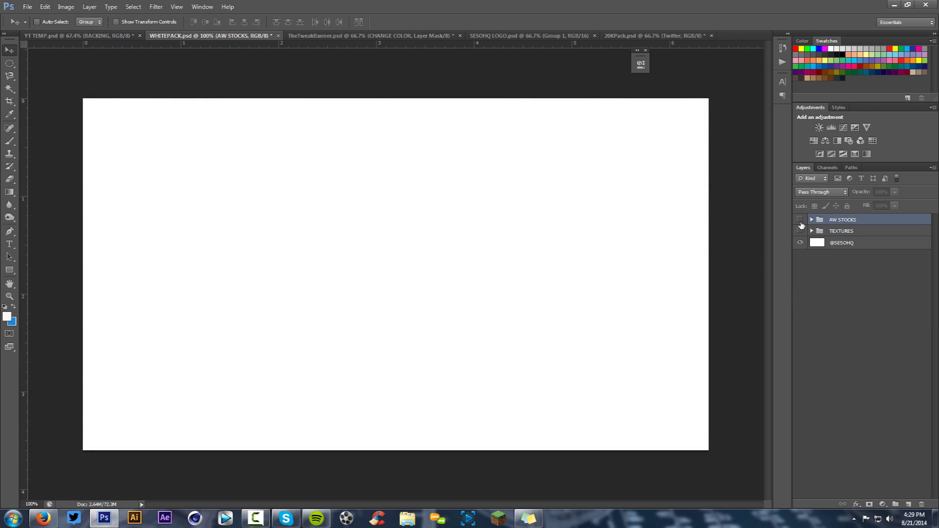
click(836, 288)
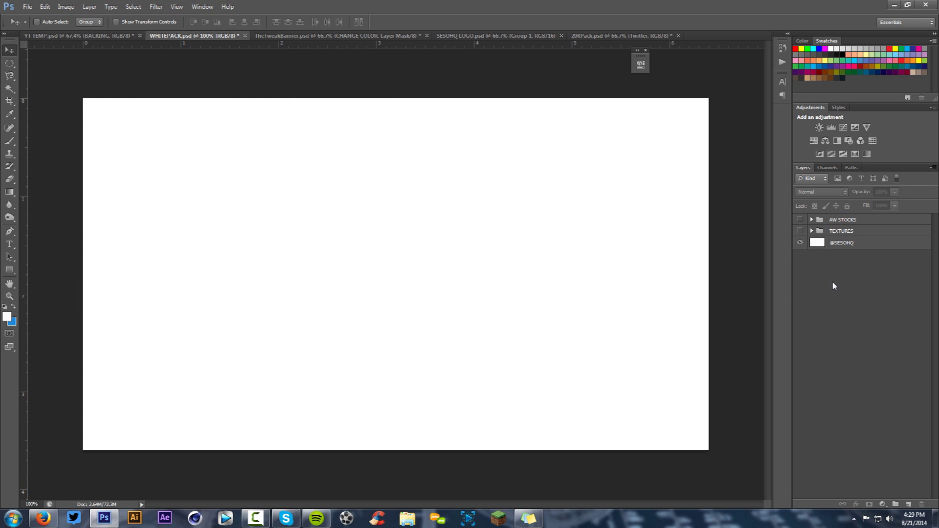
click(812, 231)
click(801, 231)
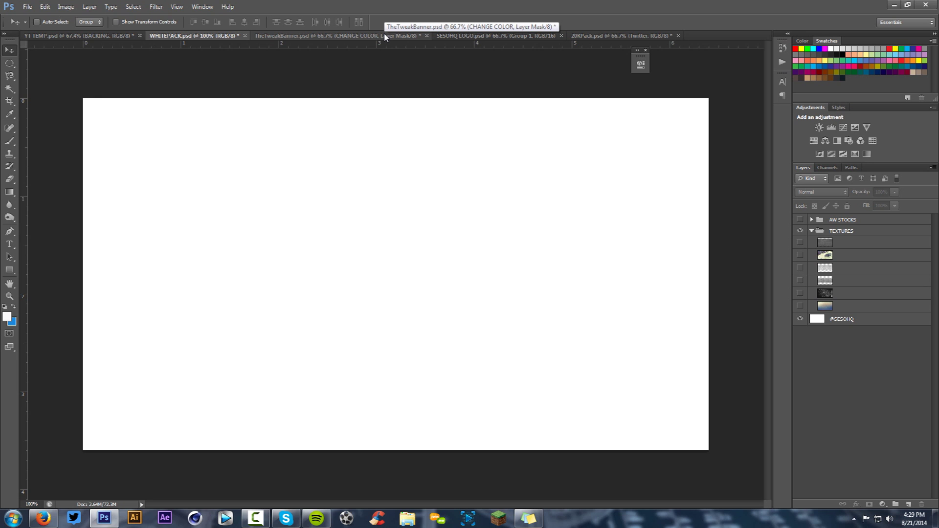
- Copy the grey concrete texture from WHITEPACK.psd into YT TEMP.psd above BACKING and lower its opacity to 10%
click(800, 281)
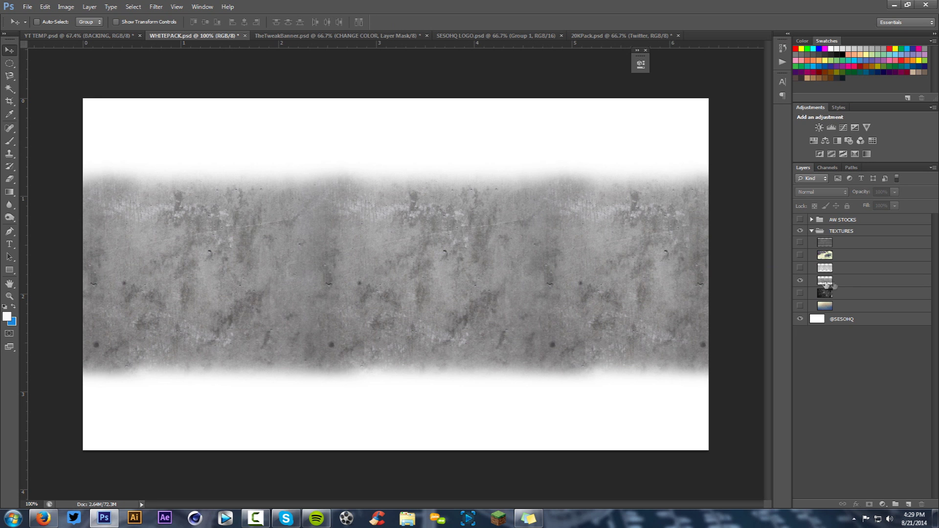
click(848, 282)
drag(671, 268, 548, 267)
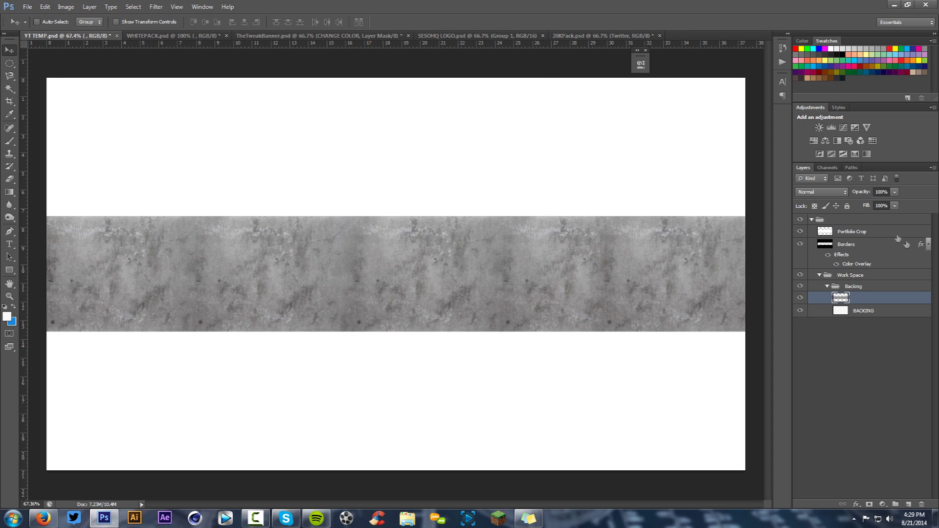
click(895, 192)
drag(855, 210, 853, 208)
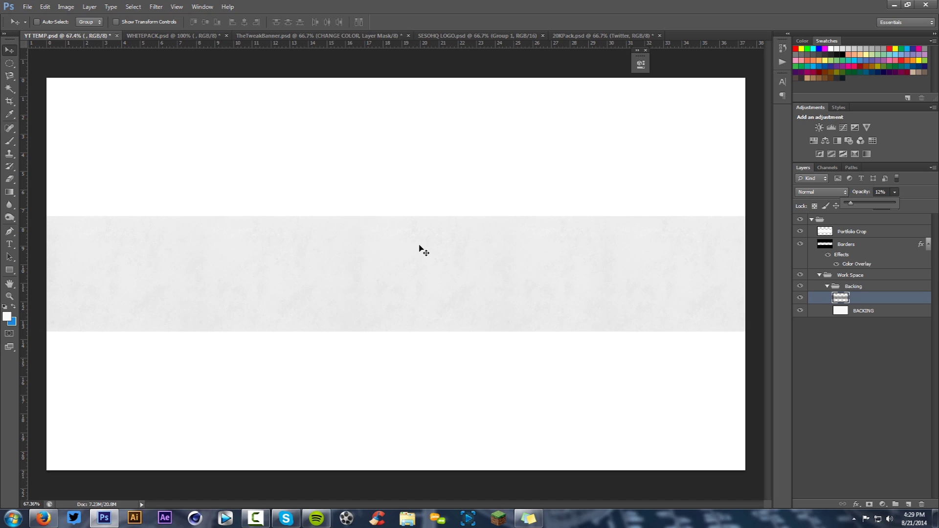
click(879, 191)
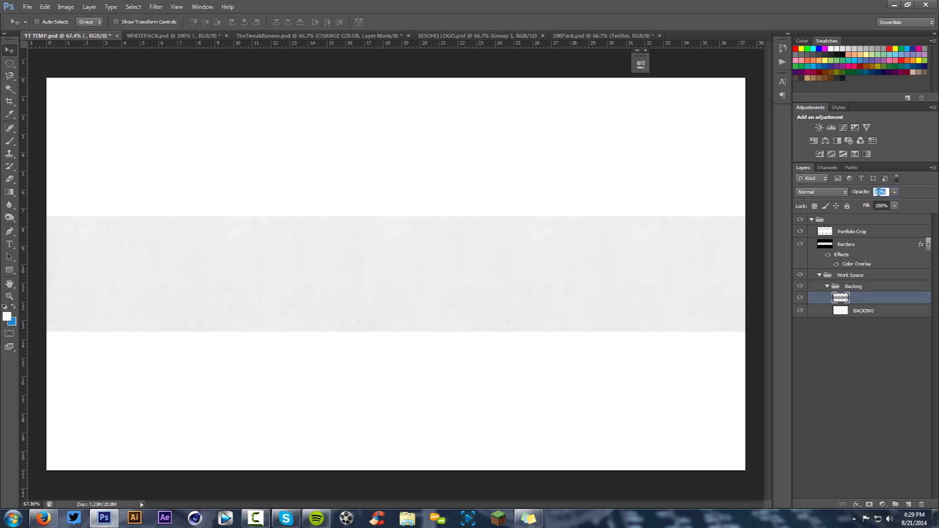
- Hide the concrete texture in WHITEPACK.psd, show the cratered moon texture and copy it into the YT TEMP.psd banner
click(212, 36)
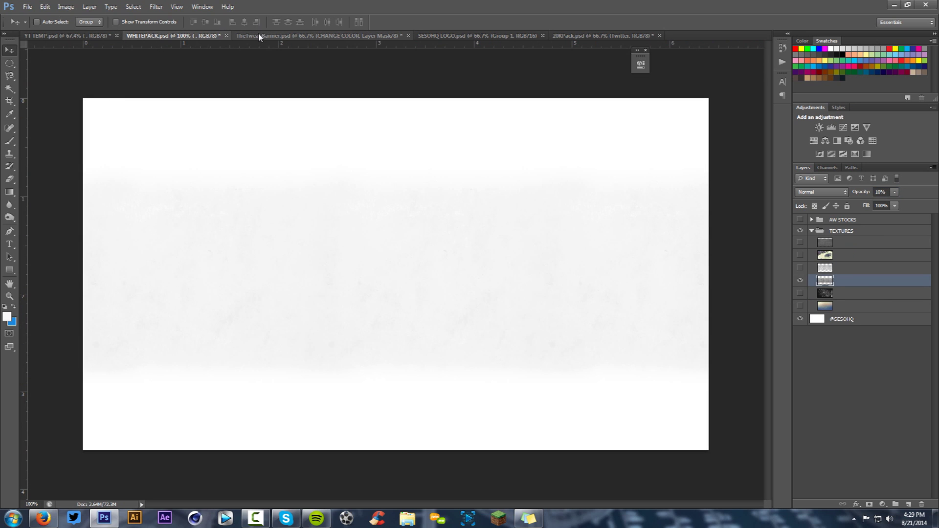
click(800, 281)
click(800, 268)
click(856, 268)
drag(598, 260, 452, 244)
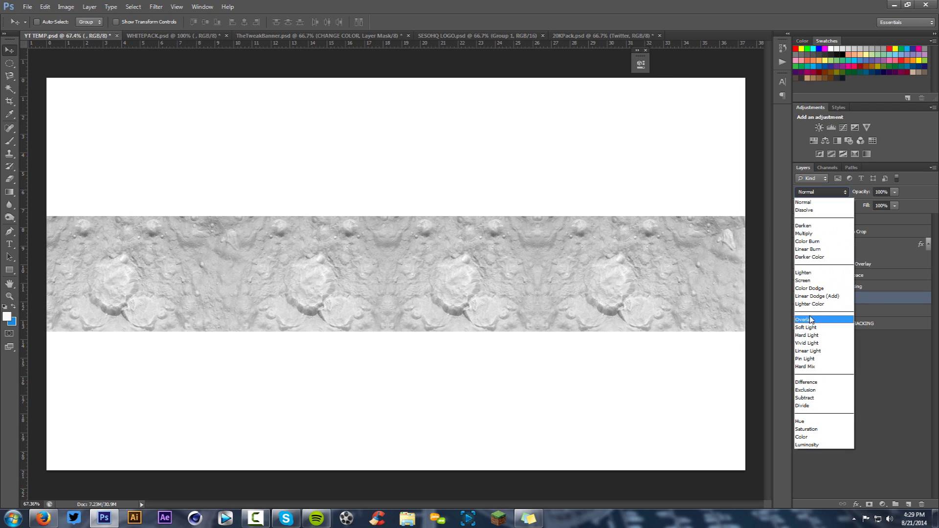
- Set the cratered texture layer's blend mode to Multiply and its opacity to 7%
click(804, 233)
click(895, 192)
drag(886, 200, 849, 203)
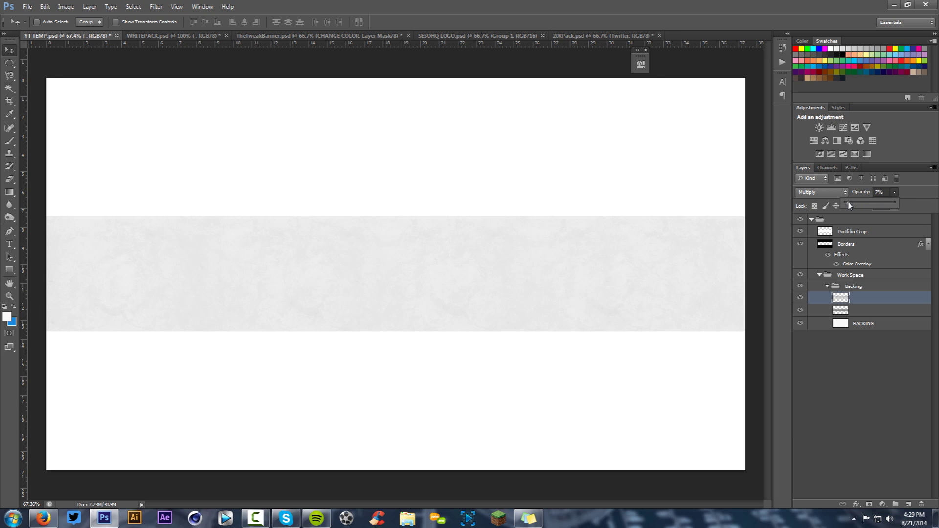
- Hide the cratered texture in WHITEPACK.psd, show the low-poly texture and copy it into YT TEMP.psd as the uppermost Backing layer
click(267, 35)
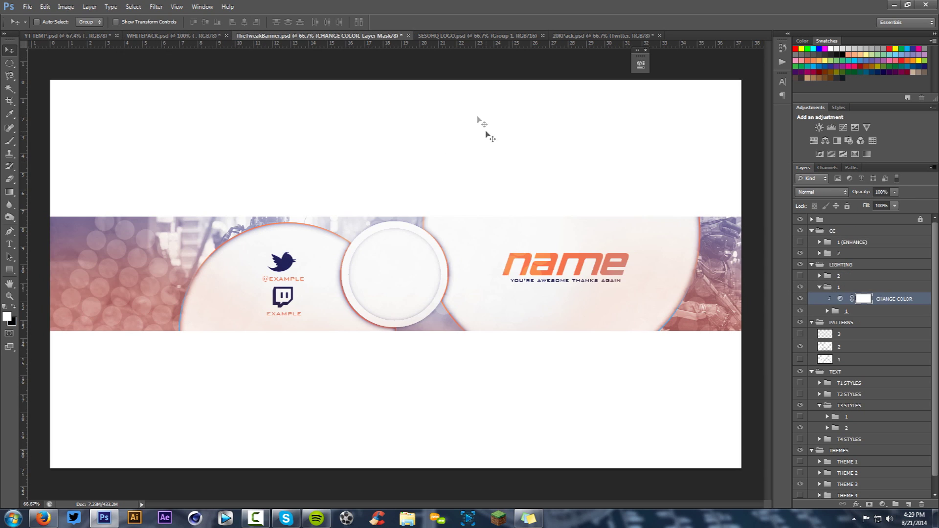
click(188, 36)
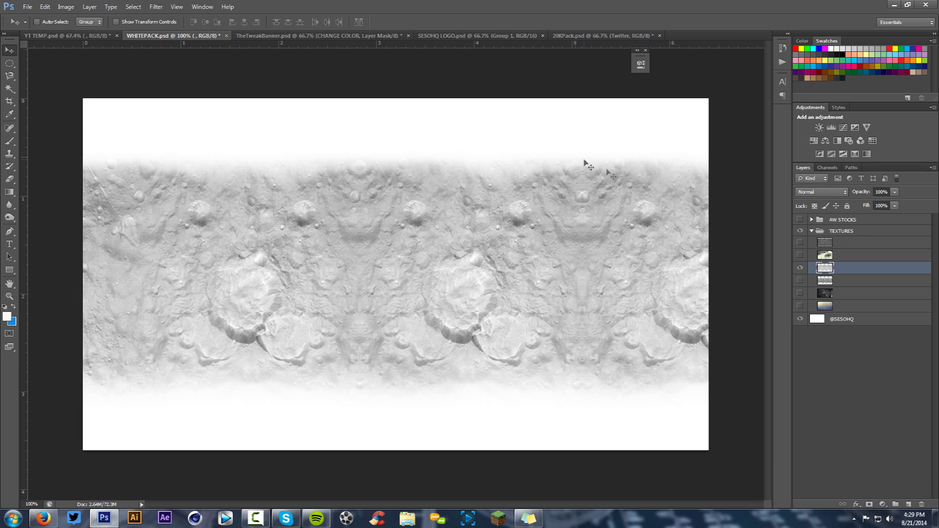
click(801, 269)
click(800, 256)
click(832, 255)
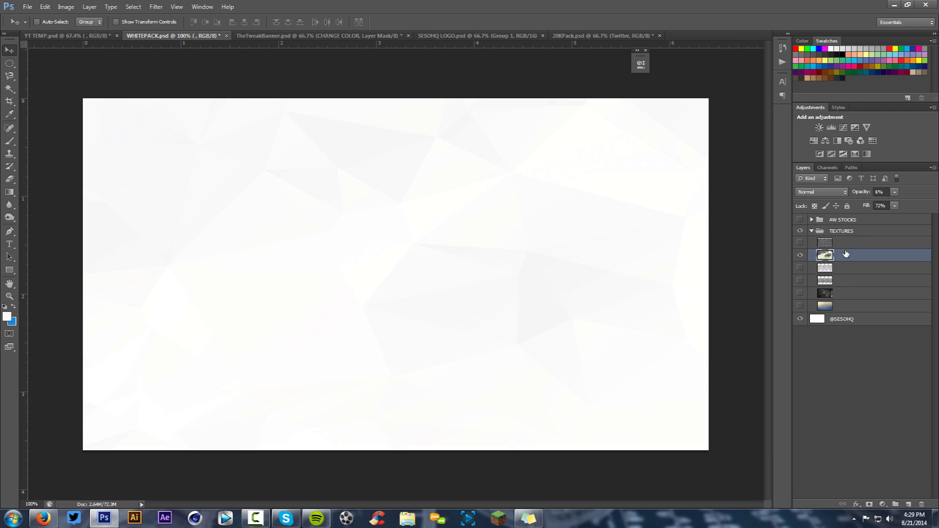
drag(491, 204, 99, 36)
drag(123, 85, 405, 204)
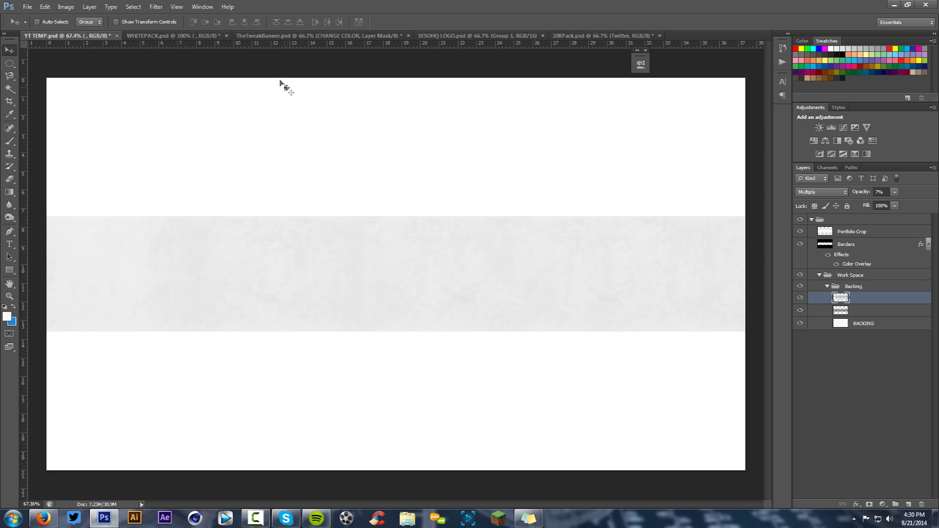
click(167, 36)
drag(114, 39, 442, 228)
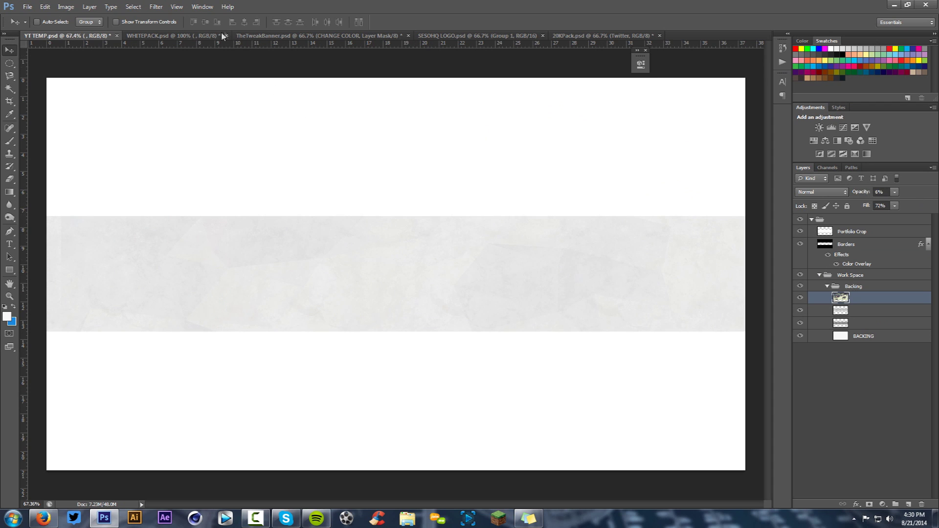
- Hide the low-poly texture in WHITEPACK.psd, show the dark scratched texture and copy it across the YT TEMP.psd banner
click(173, 36)
click(801, 255)
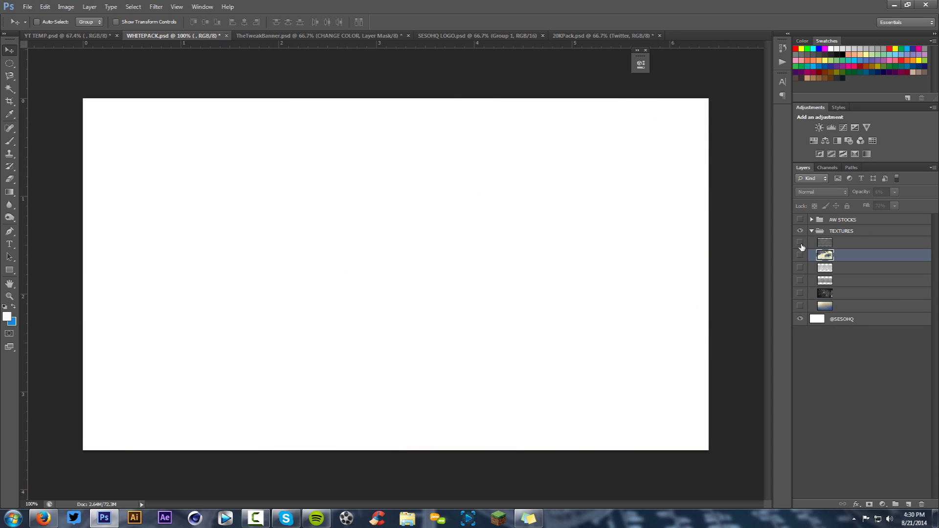
click(801, 242)
click(861, 242)
drag(458, 185, 549, 268)
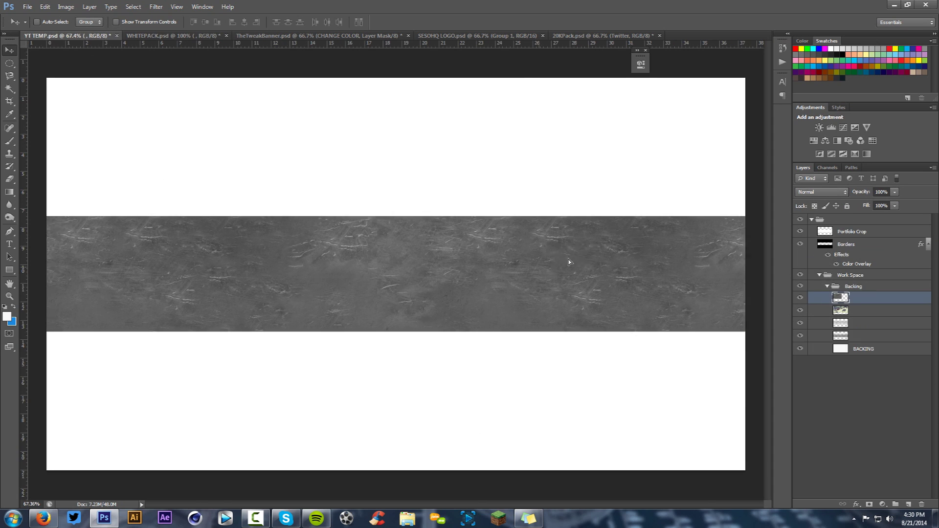
- Blend the dark scratched texture layer into the banner with Soft Light and reduce its opacity
click(815, 192)
click(830, 331)
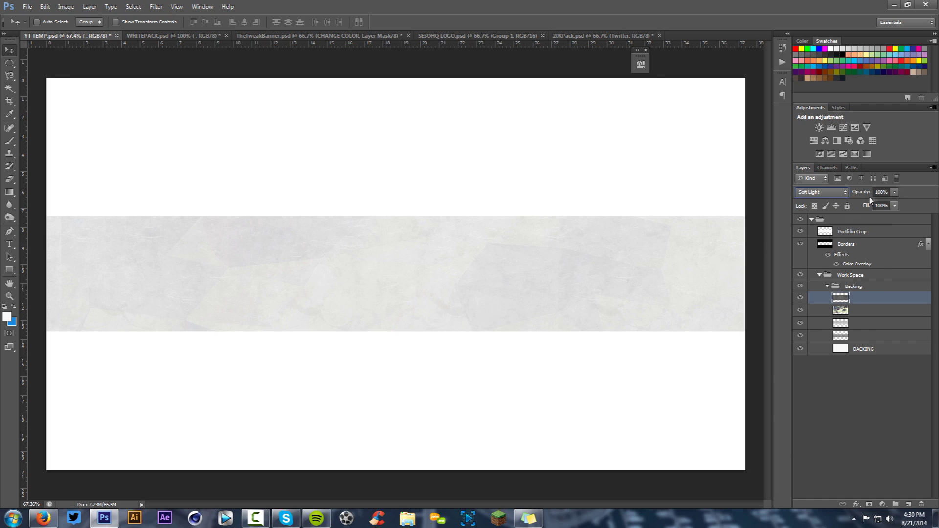
drag(894, 192, 879, 208)
- Set the low-poly texture layer's opacity to 5%, and select the cratered texture layer beneath it
click(846, 311)
click(880, 192)
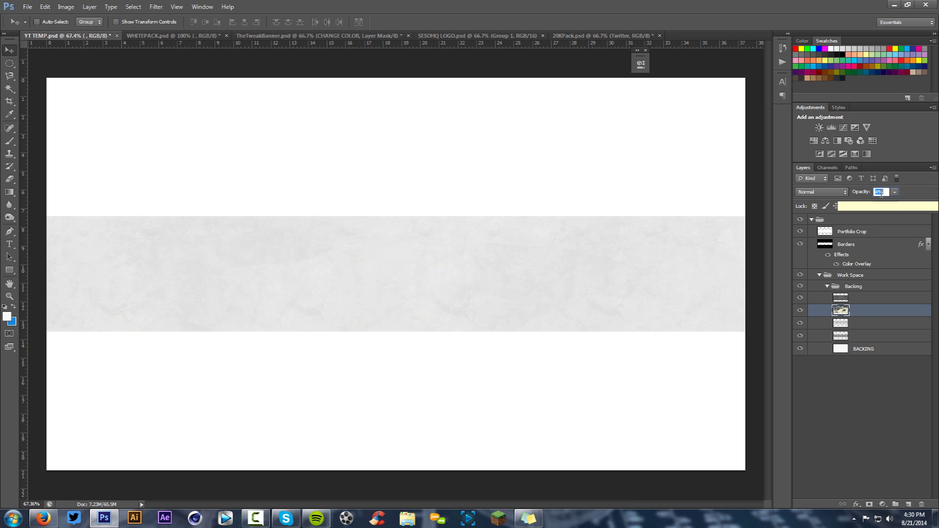
text(5)
key(Return)
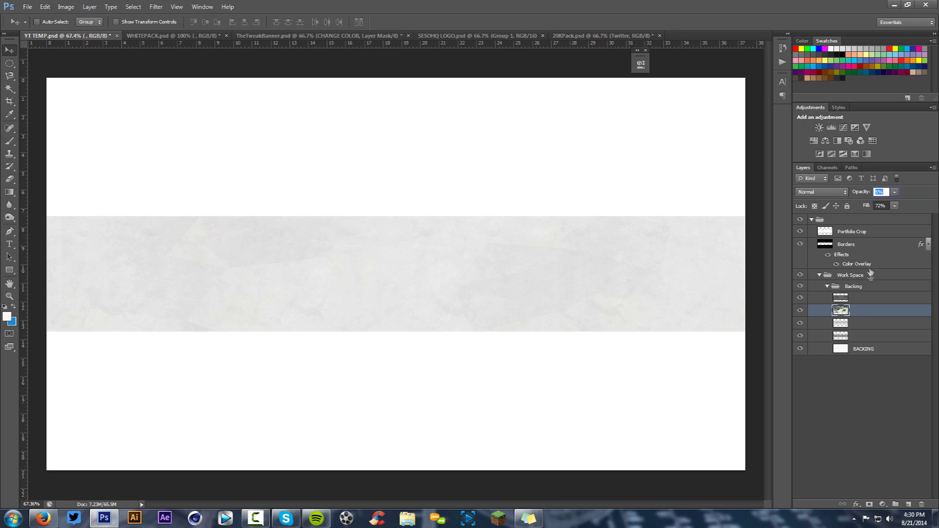
click(854, 327)
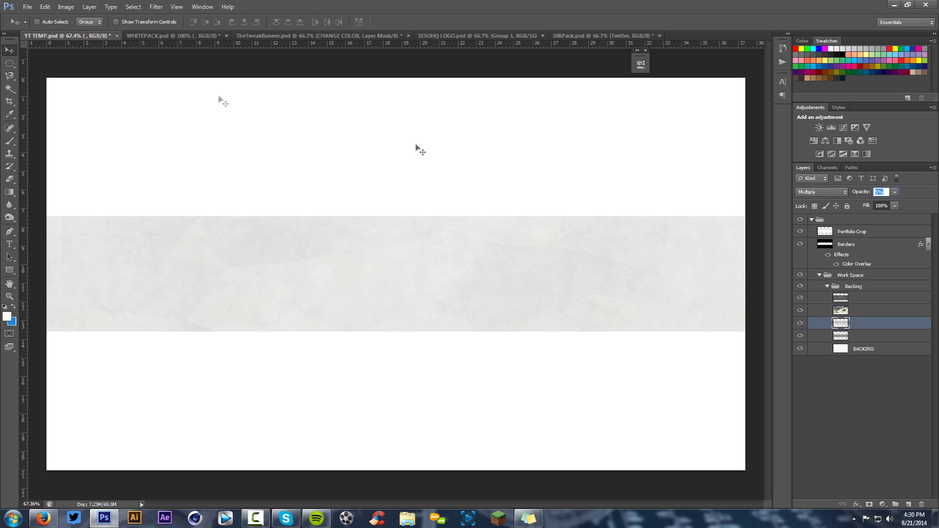
- Hide the previous texture in WHITEPACK.psd, show the dark network texture and copy it into the YT TEMP.psd banner
click(174, 36)
click(800, 280)
click(800, 293)
click(800, 294)
click(800, 293)
click(861, 293)
drag(91, 54, 342, 320)
- Raise the network texture layer to 100% opacity and place it uppermost in Backing, aligned with the banner's left end
click(895, 192)
drag(880, 203, 935, 203)
drag(870, 323, 864, 296)
drag(368, 289, 370, 279)
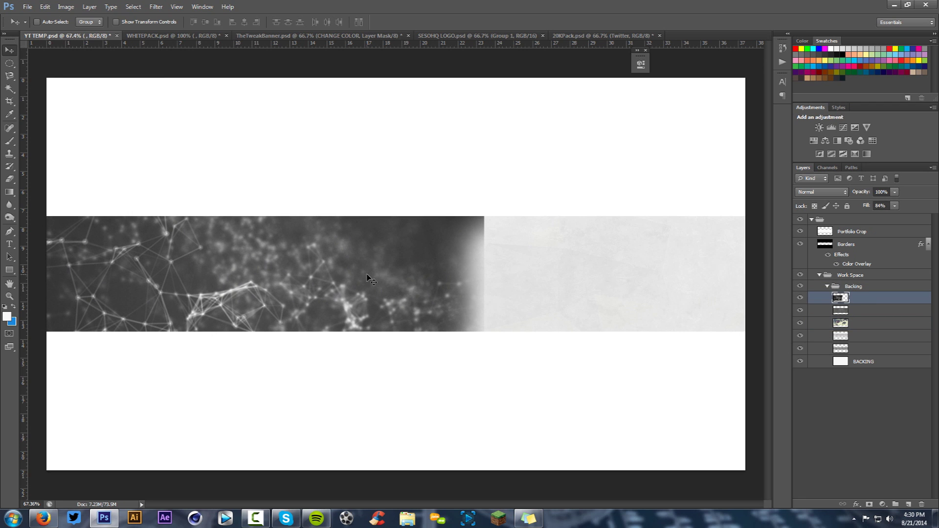
- Duplicate the network texture over the banner's right part, soften the copy's left edge with the Eraser and shift it over the original
drag(313, 290, 638, 292)
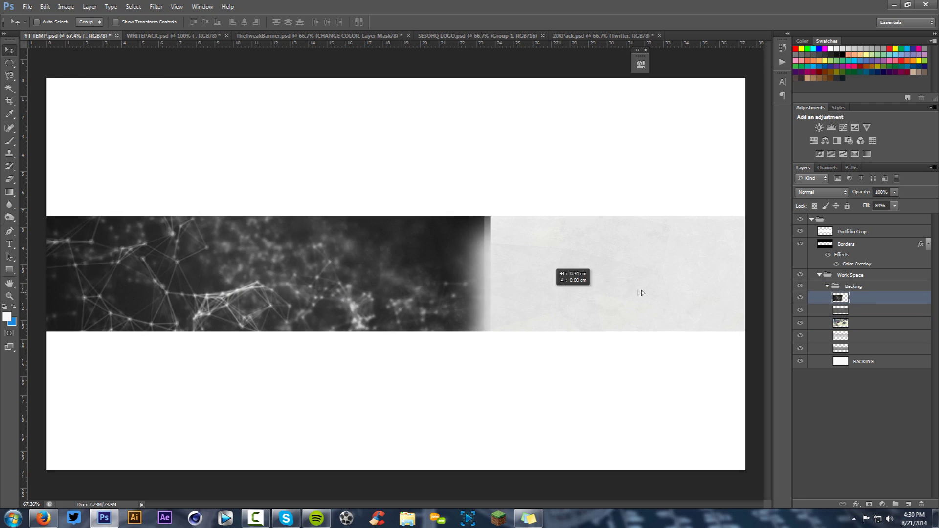
click(9, 316)
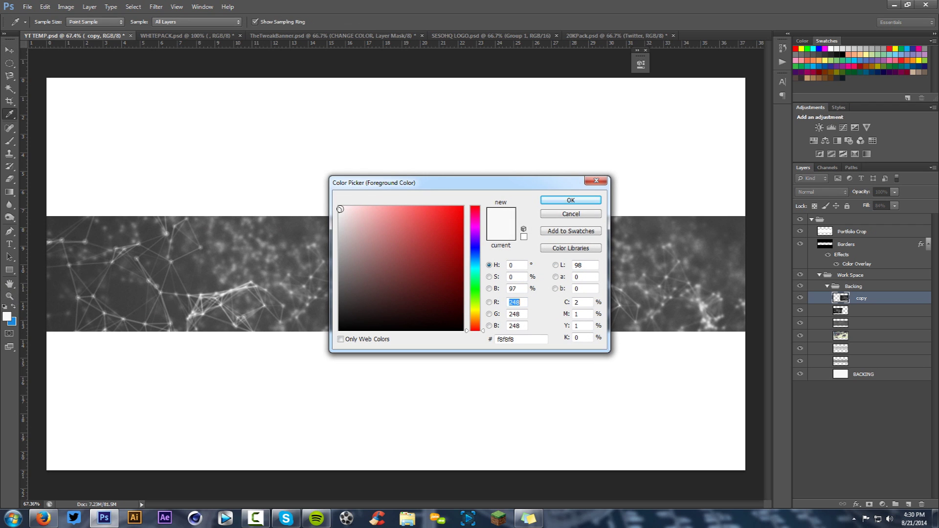
click(598, 201)
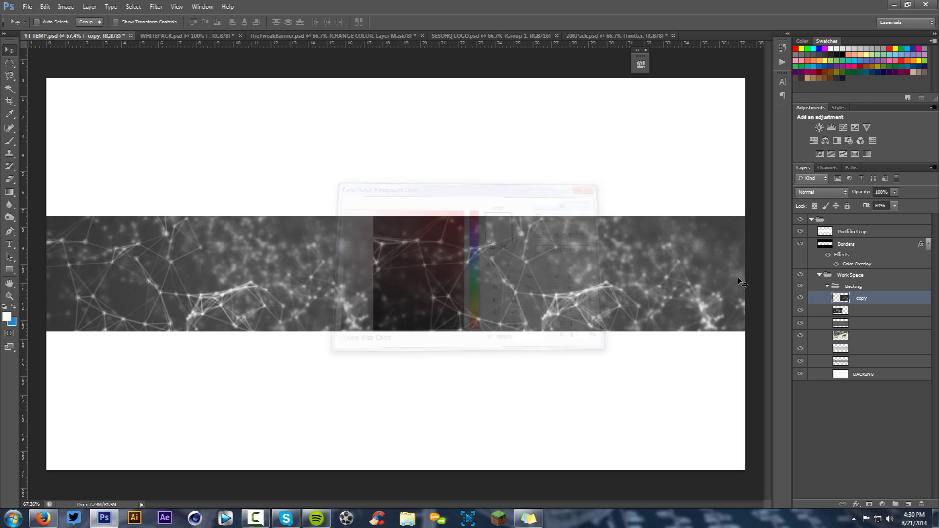
key(e)
mouse_move(377, 221)
mouse_down()
mouse_move(377, 184)
mouse_move(409, 226)
mouse_move(431, 216)
mouse_move(426, 269)
mouse_move(451, 315)
mouse_up()
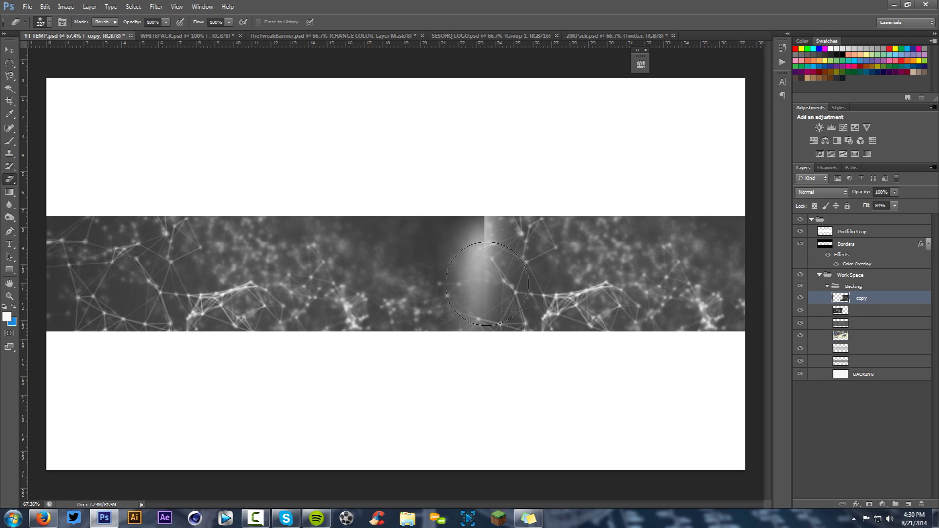
key(v)
drag(545, 267, 484, 267)
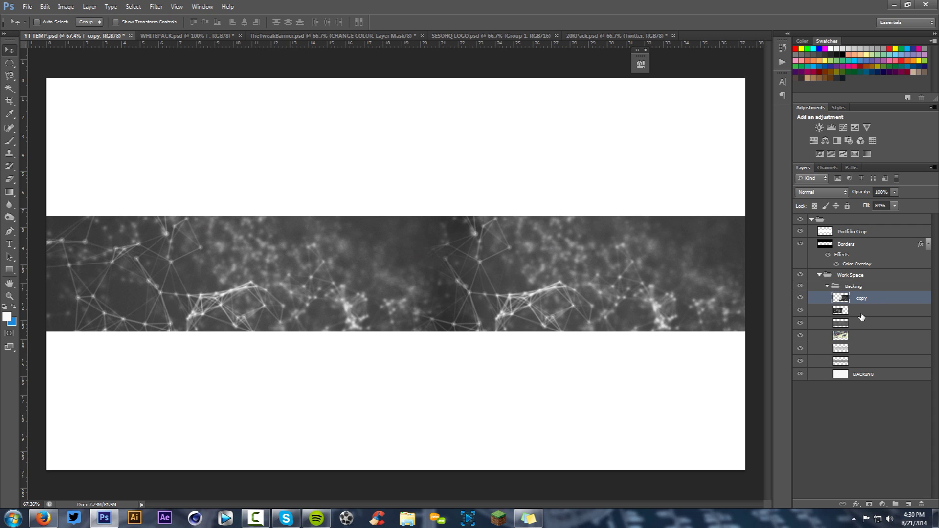
- Merge the two network texture layers and set the merged layer to Soft Light at 36% opacity
shift+click(862, 317)
key(ctrl+e)
click(822, 191)
click(827, 322)
key(Down)
click(895, 191)
drag(876, 203, 859, 205)
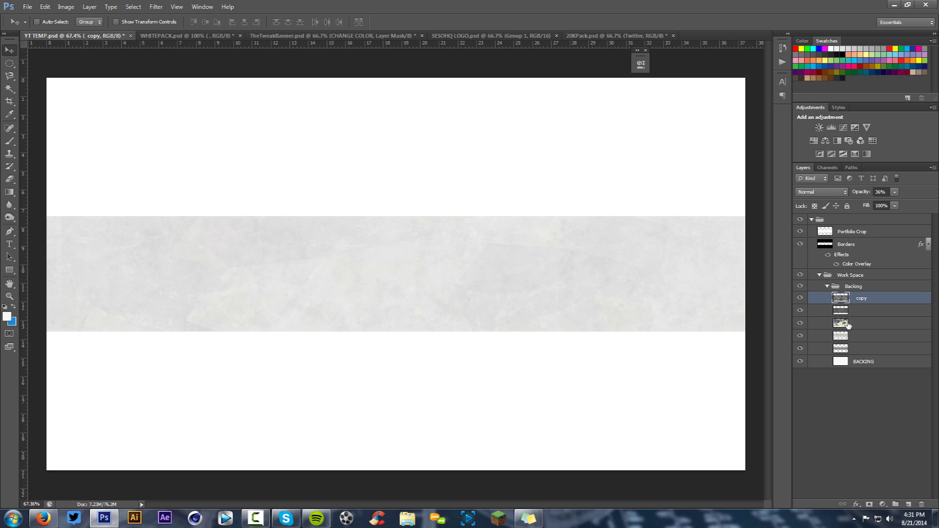
- Lower the low-poly texture layer's opacity to 2%
click(844, 323)
click(878, 192)
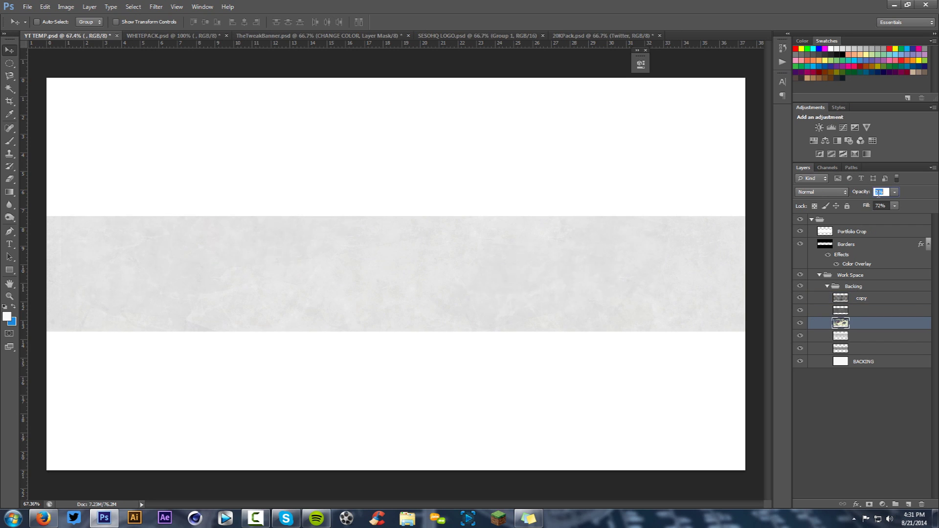
- Show the coloured hexagon texture in WHITEPACK.psd and copy it across the YT TEMP.psd banner above the low-poly layer
click(198, 38)
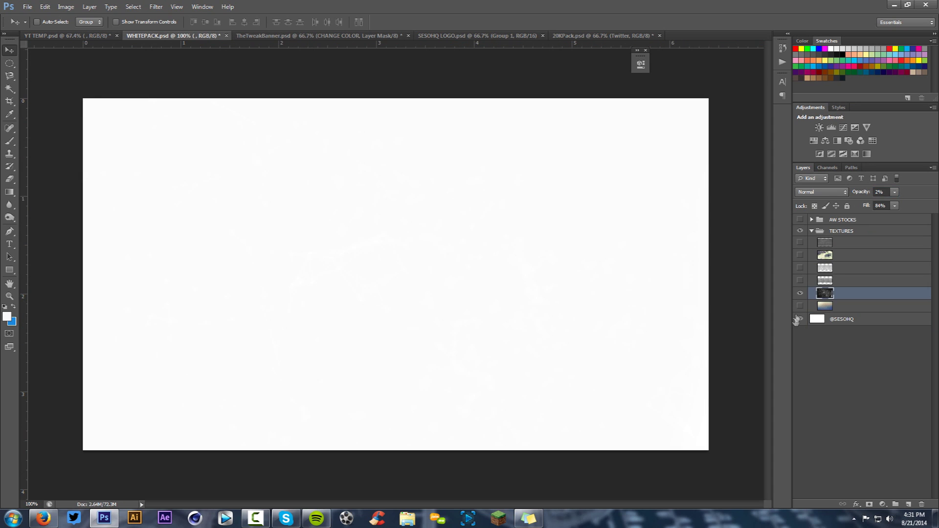
click(800, 307)
drag(97, 37, 492, 294)
- Set the hexagon texture layer to Overlay at 39% opacity and move it to the top of the Backing group
click(822, 191)
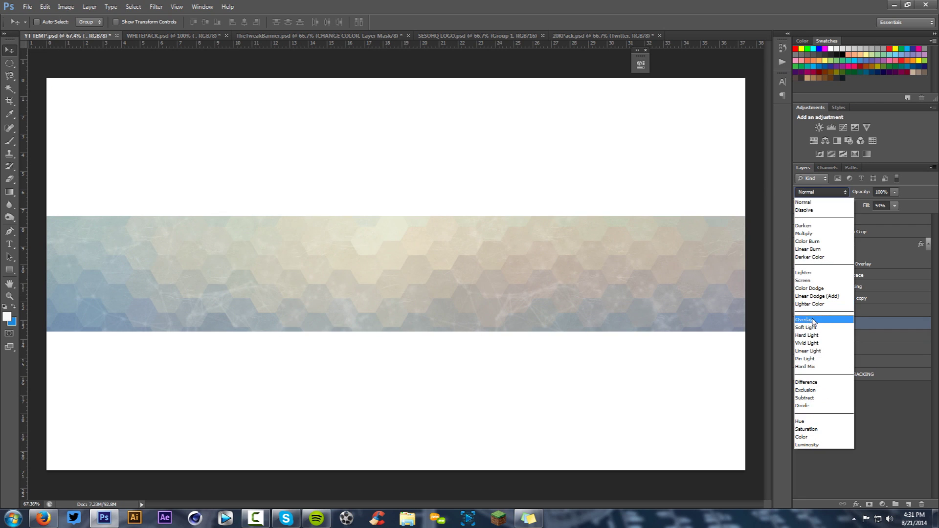
click(814, 320)
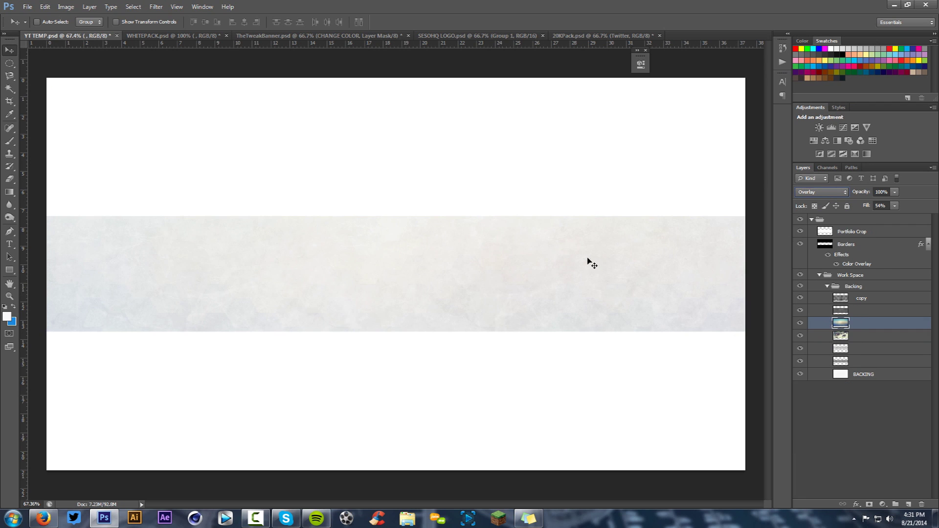
click(884, 193)
scroll(881, 192, down, 3)
drag(865, 324, 861, 293)
click(895, 191)
drag(864, 206, 867, 206)
- Duplicate all layers in the Backing group and merge the duplicates into a single layer above the originals
shift+click(854, 373)
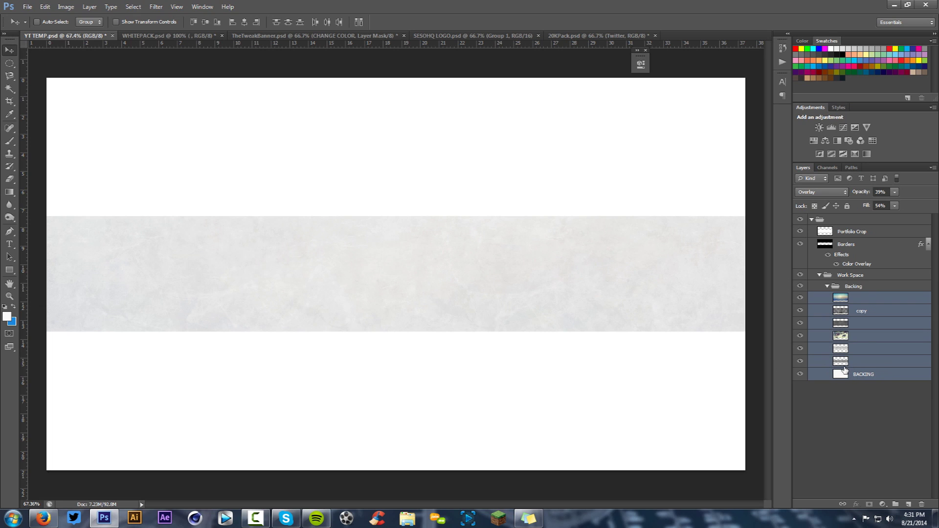
key(ctrl+j)
key(ctrl+e)
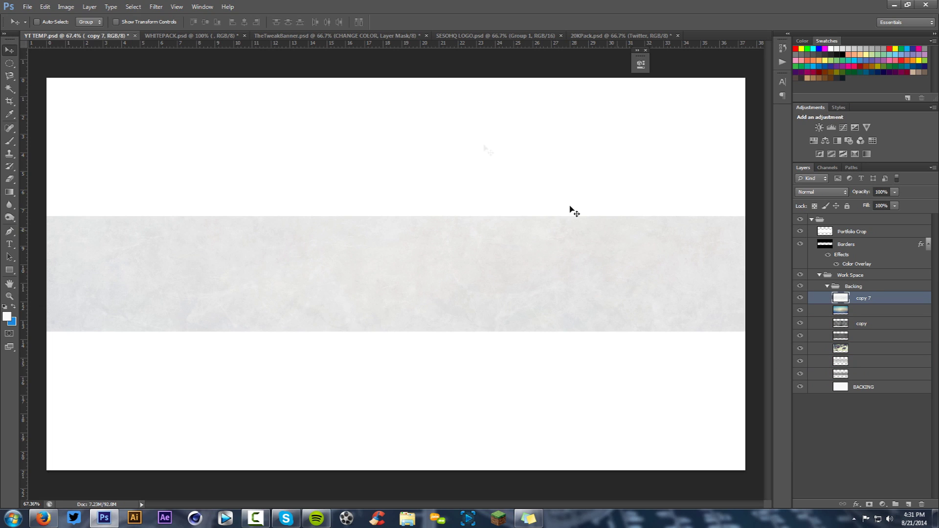
- Apply a Gaussian Blur with a 2.0-pixel radius to the merged backing copy
click(156, 6)
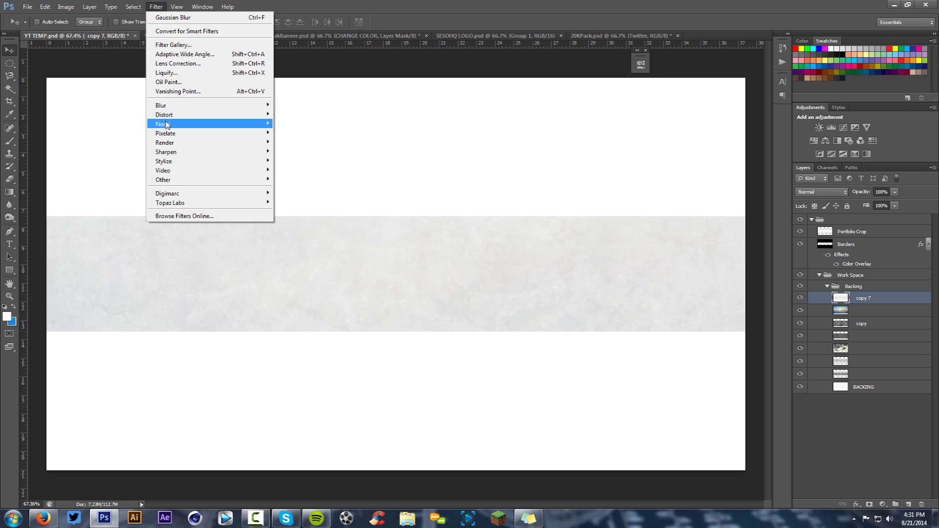
mouse_move(166, 105)
click(316, 172)
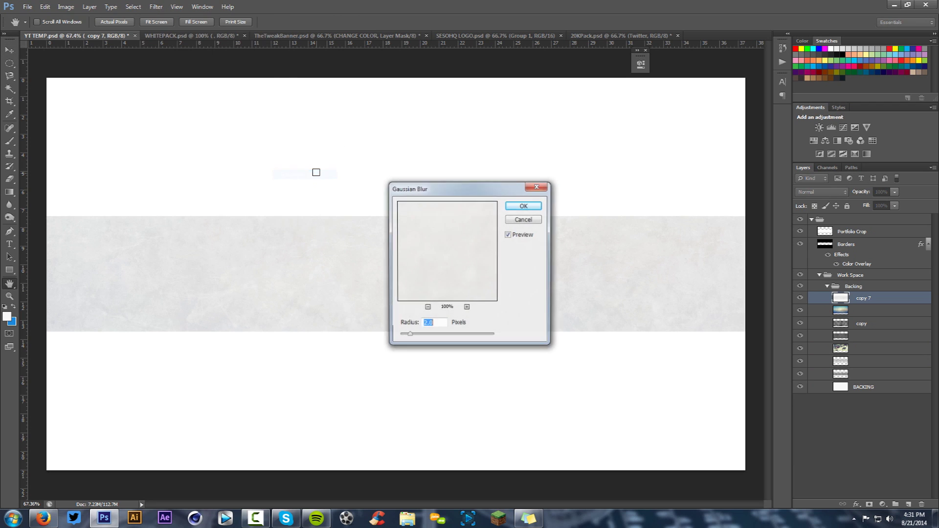
click(521, 207)
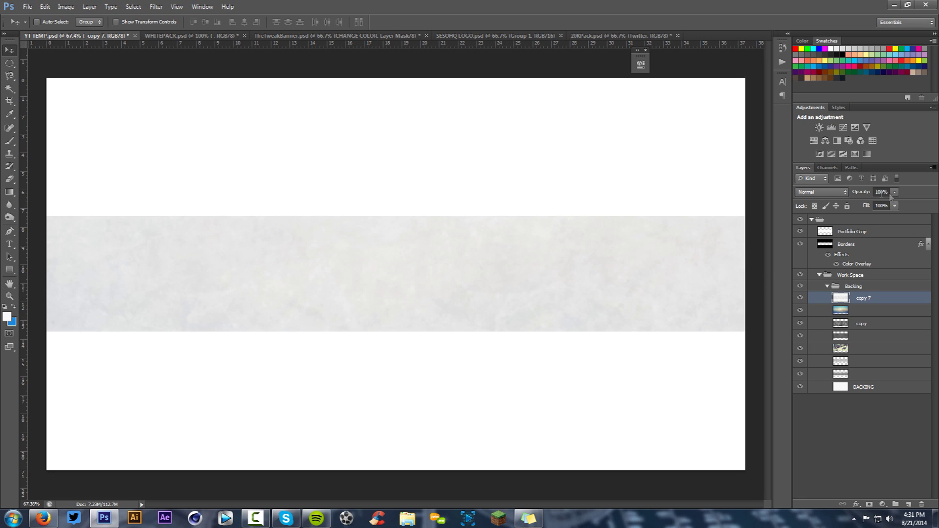
- Set the blurred backing copy's opacity to 80% and toggle its visibility to compare the banner with and without it
click(863, 195)
text(80)
key(Return)
click(799, 297)
click(800, 297)
click(800, 298)
click(801, 298)
click(800, 298)
click(801, 298)
- Reduce the opacity of the coloured hexagon texture layer
click(840, 311)
click(883, 192)
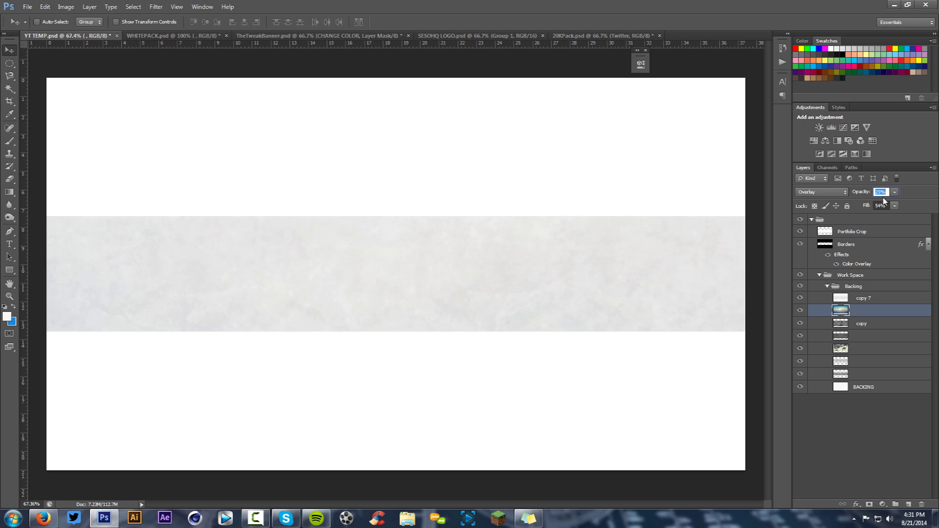
- Group every layer inside Backing, from the blurred copy down to BACKING, and merge the group into one layer
click(864, 298)
shift+click(853, 391)
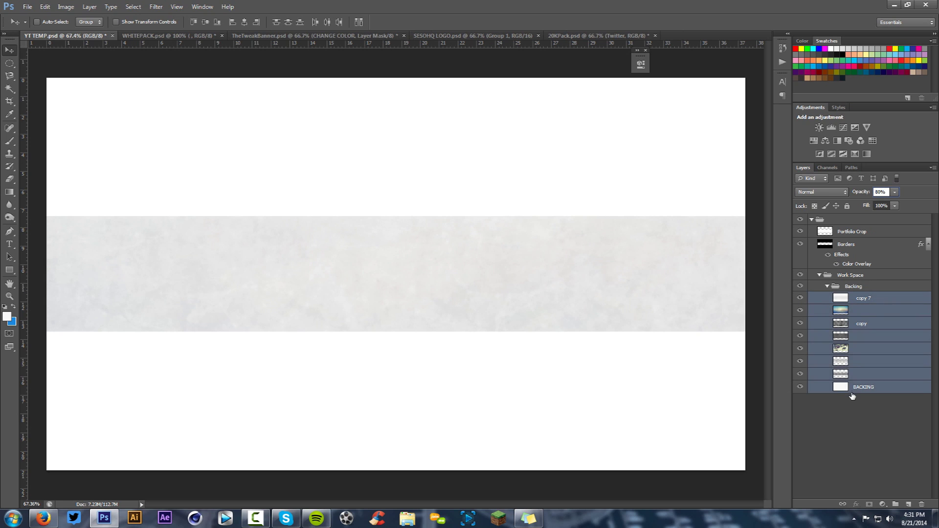
drag(848, 388, 849, 385)
key(ctrl+g)
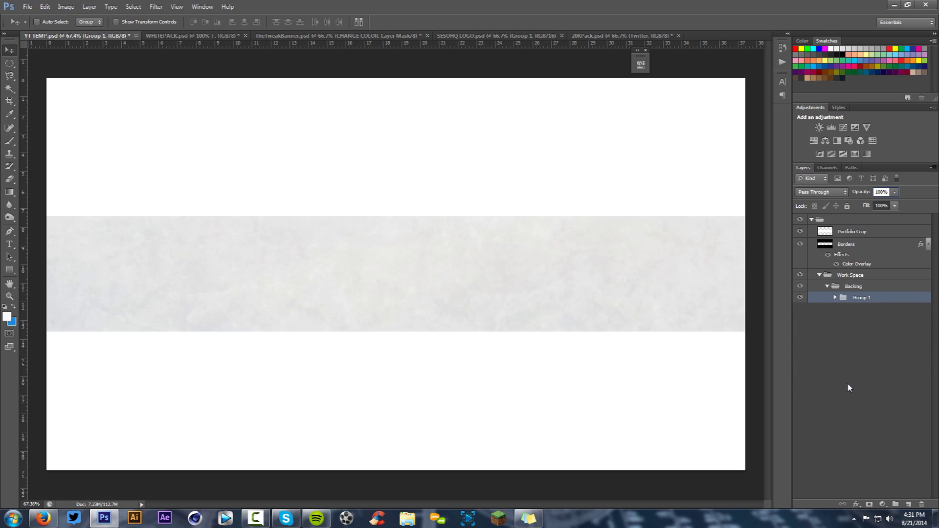
key(ctrl+e)
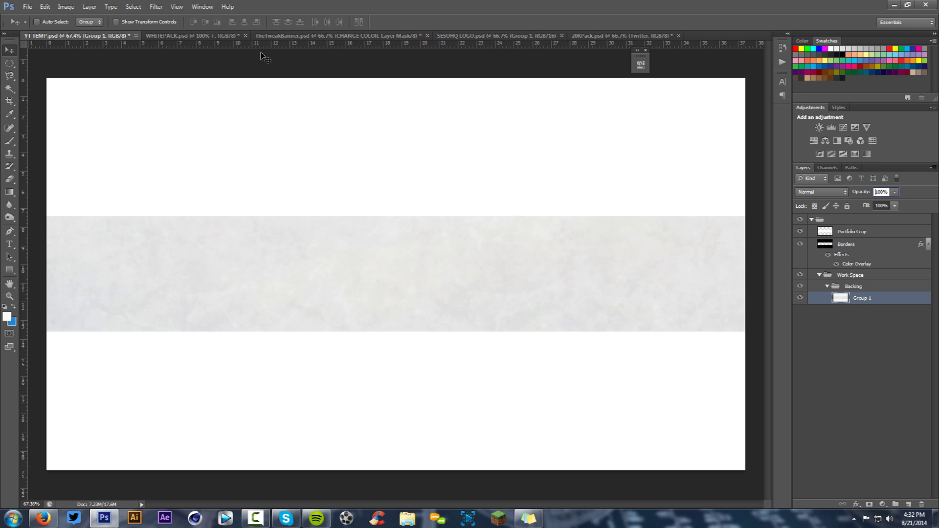
- Examine the circular layout in TheTweakBanner.psd as reference and return to YT TEMP.psd
click(284, 36)
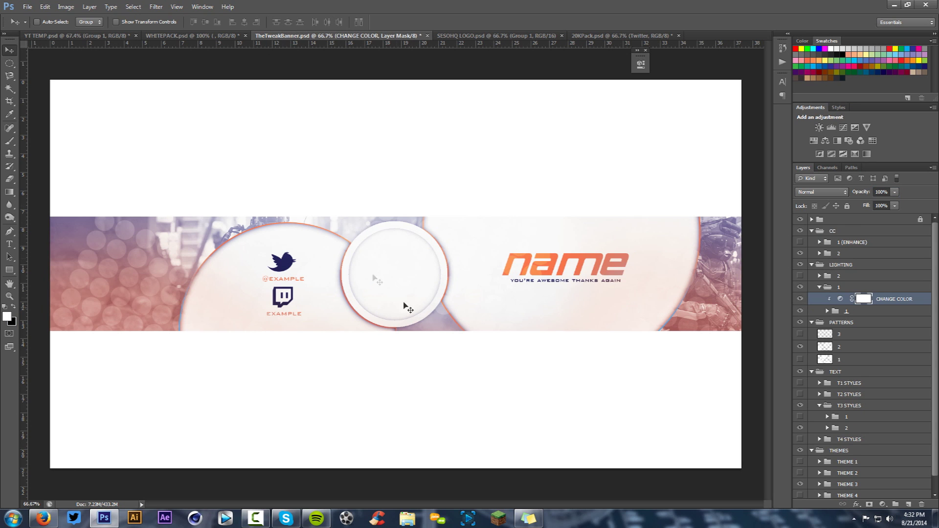
click(95, 35)
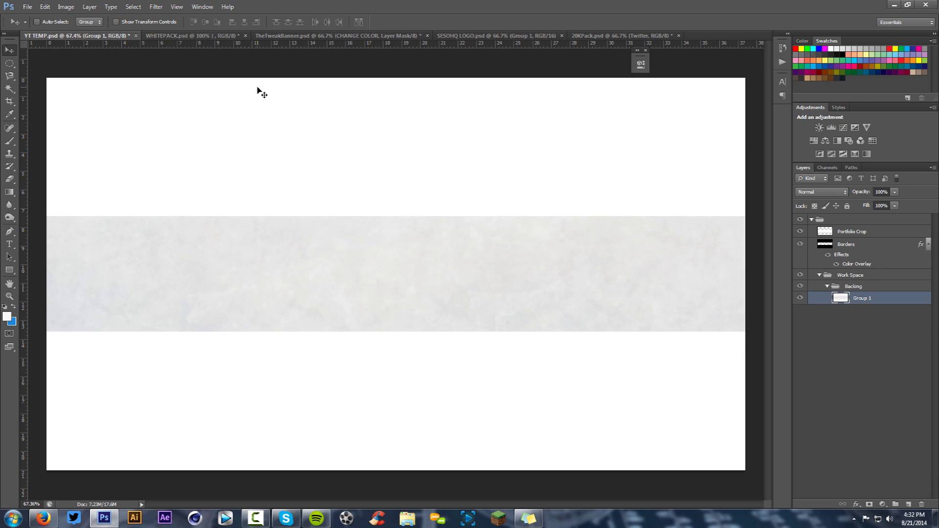
- Activate the Elliptical Marquee tool and show the guides in YT TEMP.psd
click(10, 64)
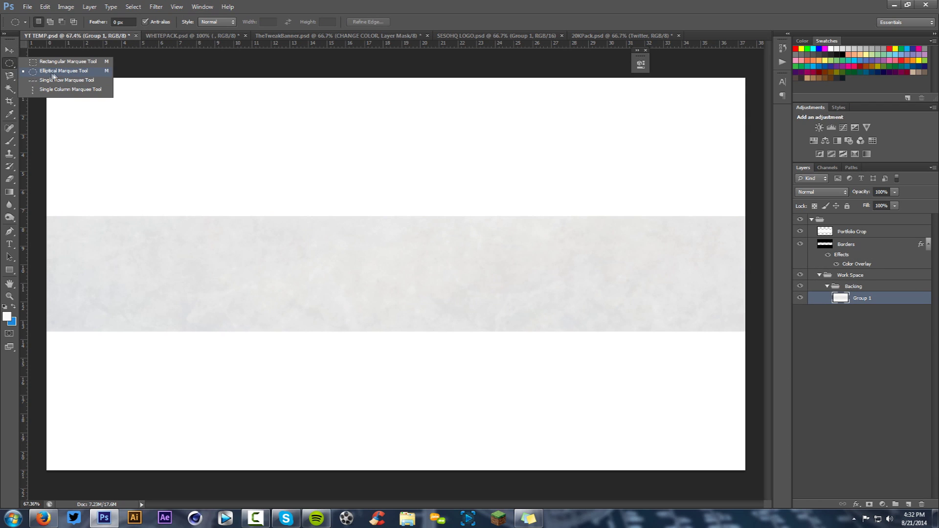
click(55, 71)
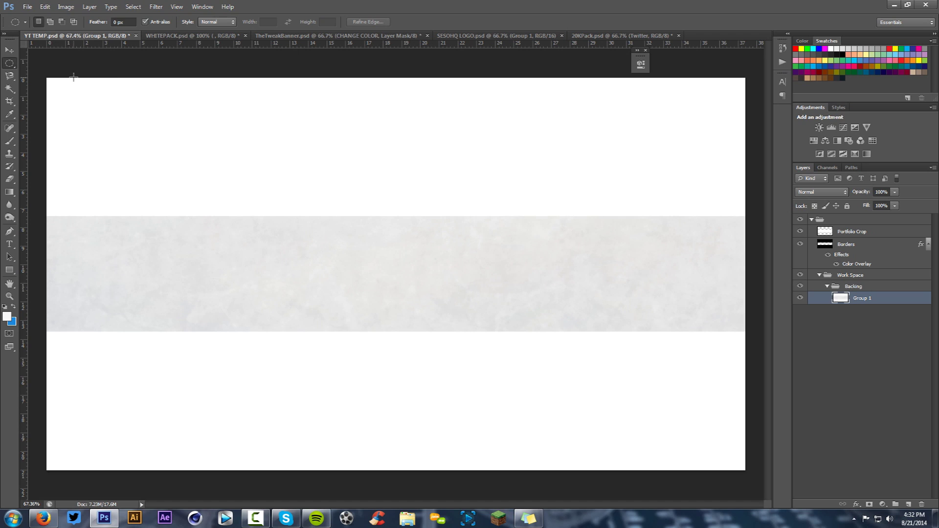
right_click(13, 68)
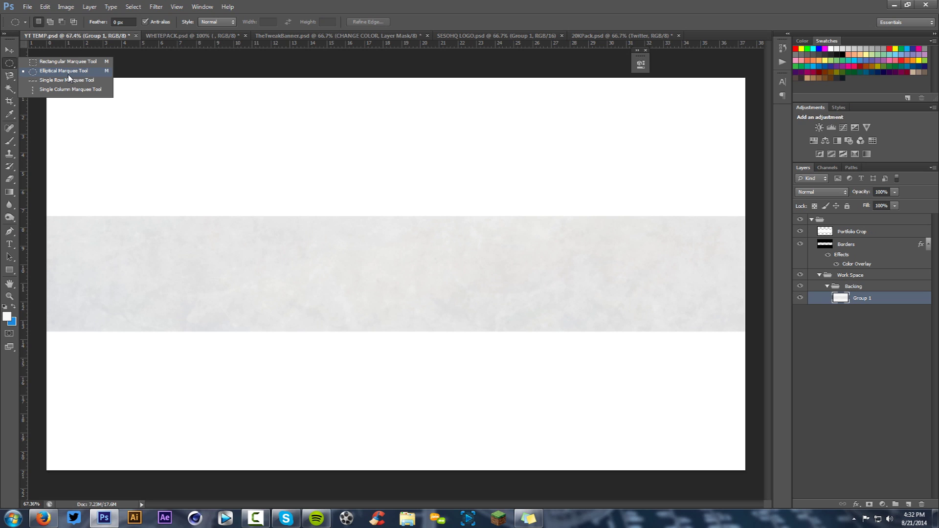
click(69, 74)
key(ctrl+h)
key(p)
right_click(377, 228)
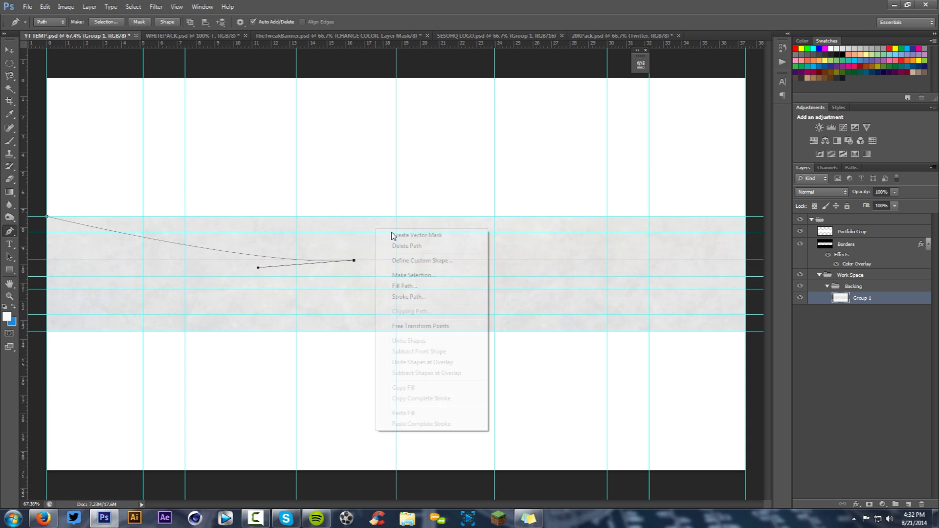
click(409, 245)
key(o)
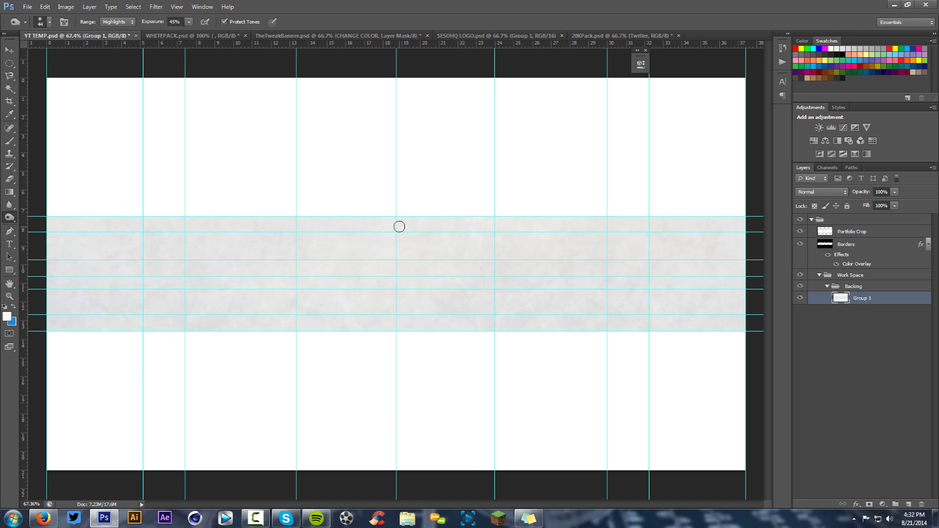
- Draw a circular selection centred on the banner, spanning most of its height, and compare it with the circle in TheTweakBanner.psd
key(m)
drag(357, 225, 494, 327)
drag(420, 252, 408, 248)
click(381, 36)
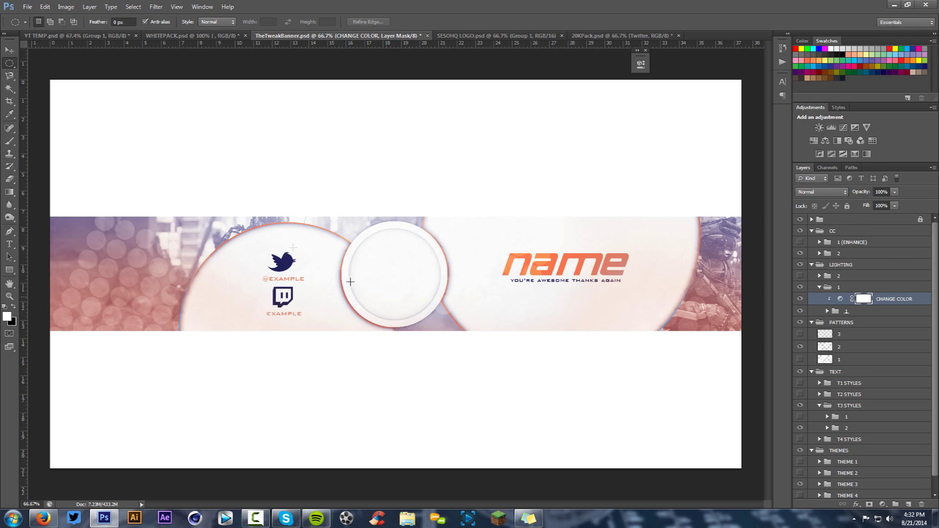
click(71, 37)
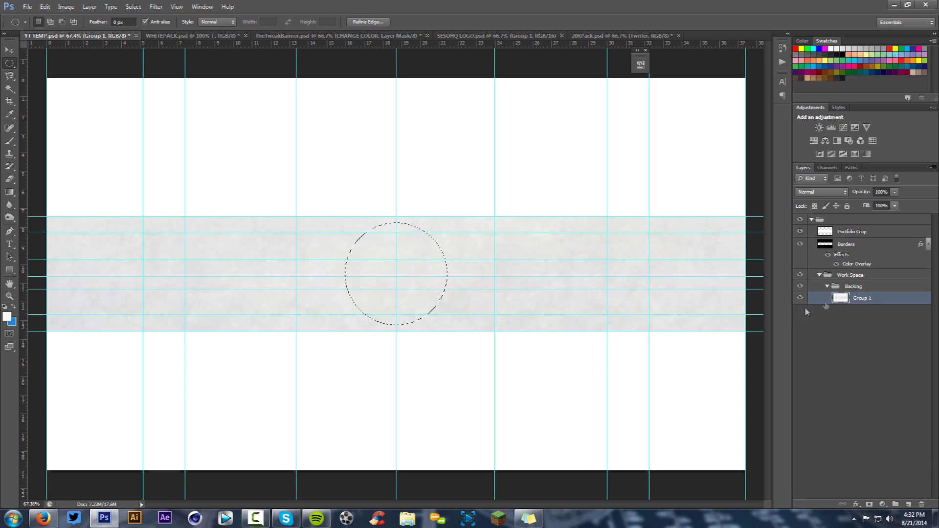
- Add a new layer above the merged backing, fill the circular selection with black at 100% opacity, and deselect
click(909, 504)
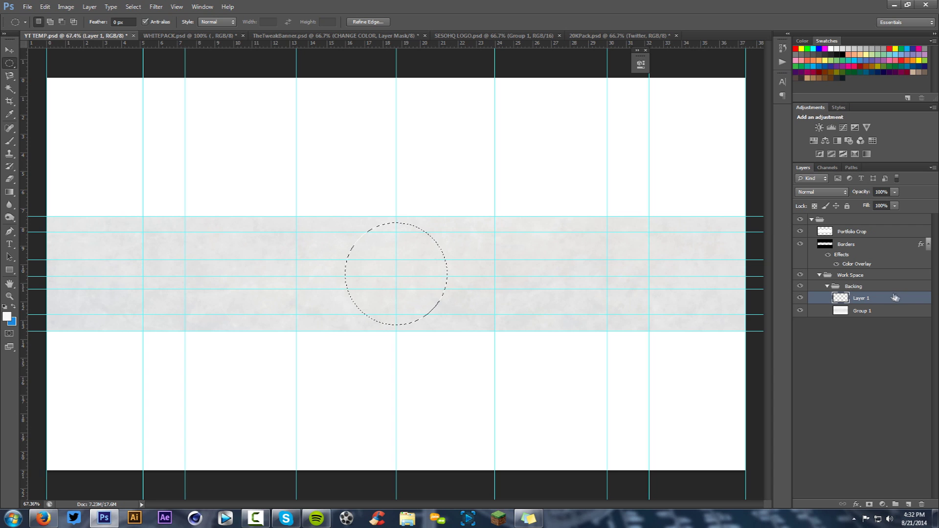
right_click(433, 232)
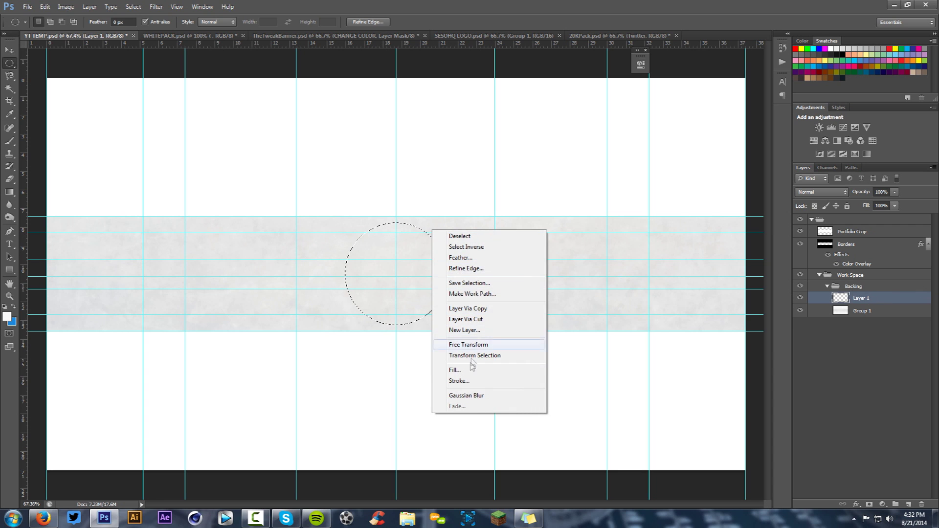
click(474, 366)
click(460, 241)
click(451, 309)
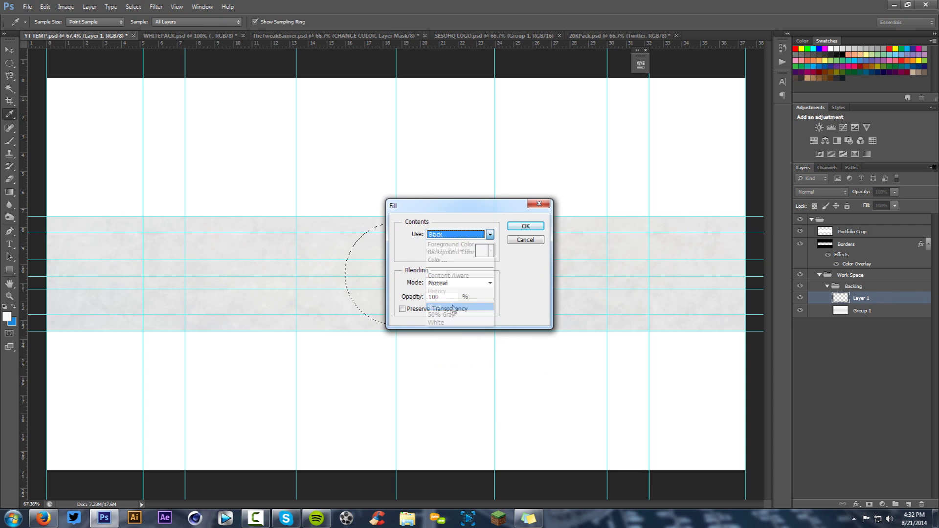
click(525, 226)
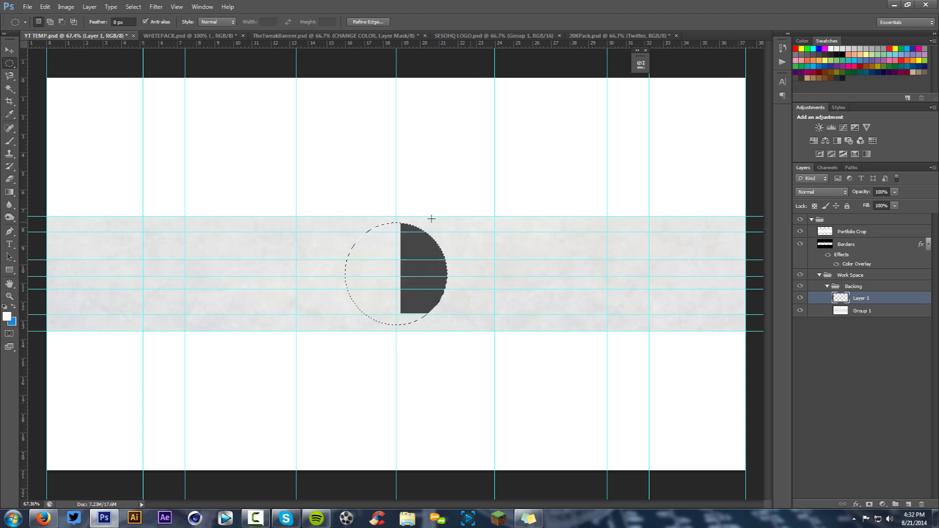
right_click(447, 220)
click(469, 225)
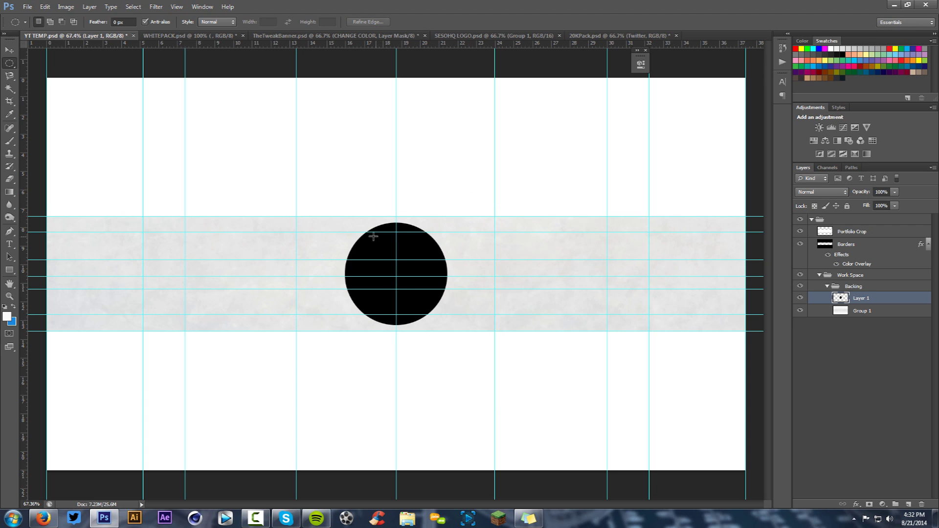
- Cut a slightly smaller concentric circle out of the black circle to leave a thin ring, then deselect and hide the guides
drag(374, 237, 456, 322)
drag(418, 271, 405, 265)
key(shift+Down)
key(Delete)
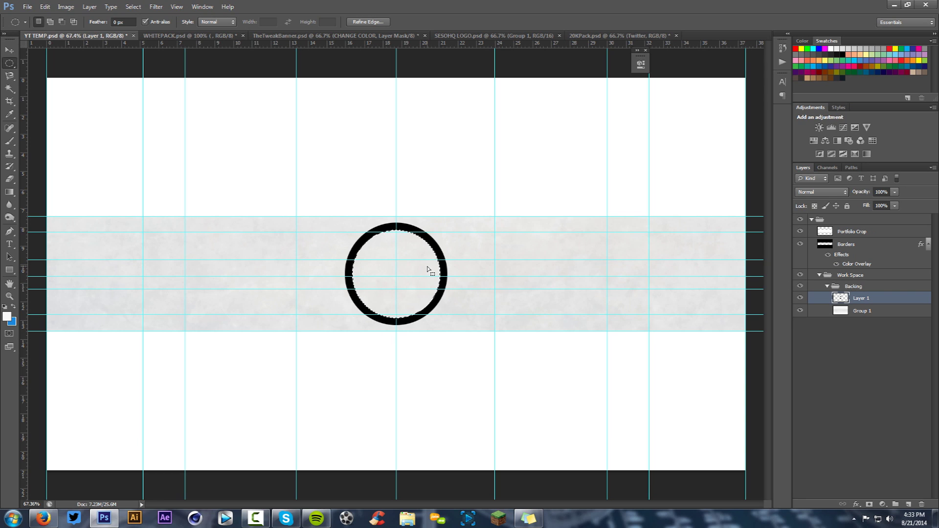
key(ctrl+d)
key(ctrl+semicolon)
- Select the black ring with the Magic Wand tool and hide its layer, Layer 1
key(w)
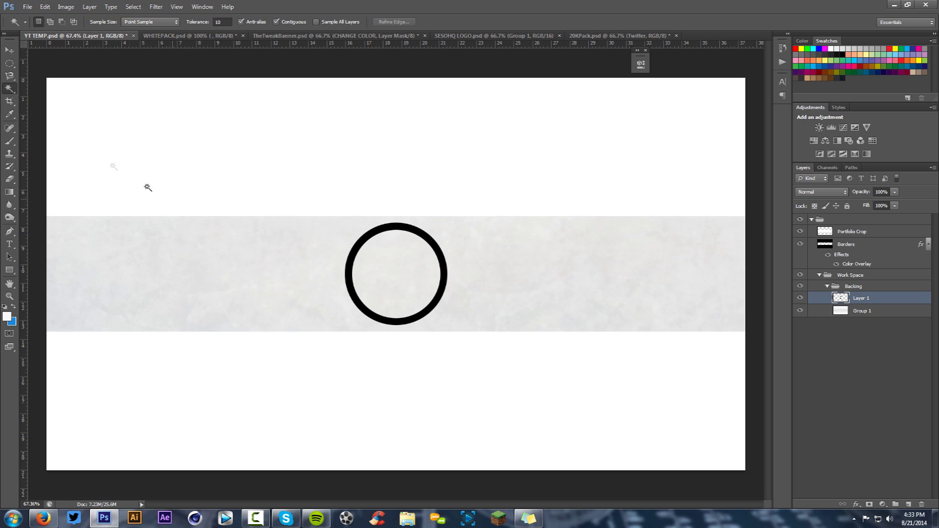
right_click(9, 92)
click(63, 97)
click(411, 233)
click(800, 298)
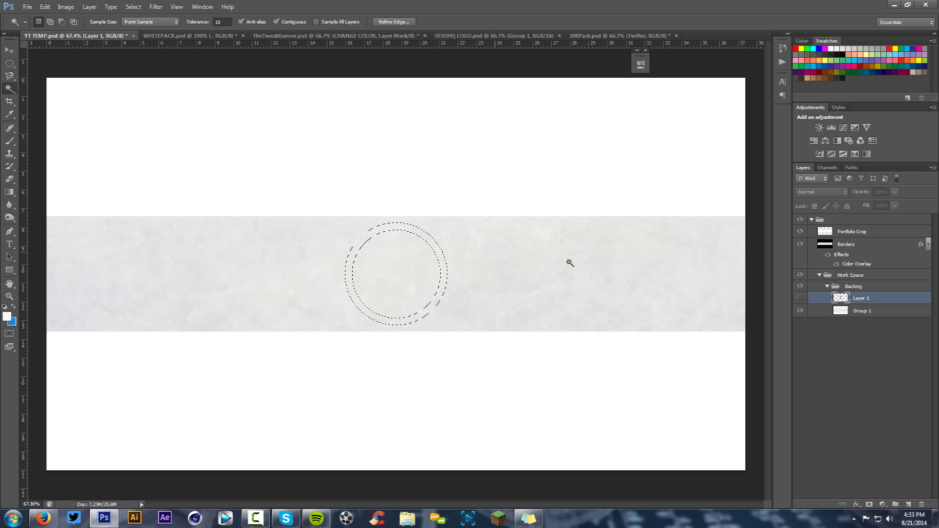
- Copy the ring-shaped selection from the Group 1 backing texture onto a new layer
click(878, 313)
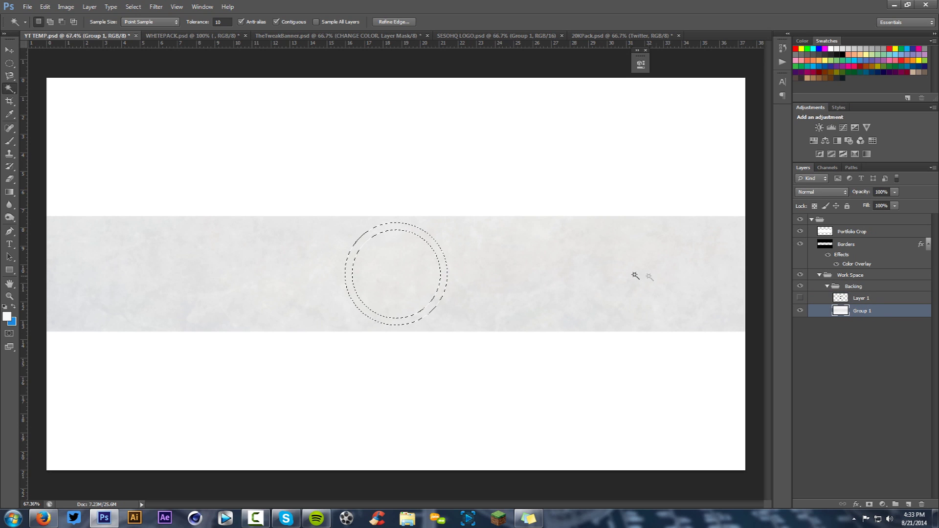
right_click(484, 267)
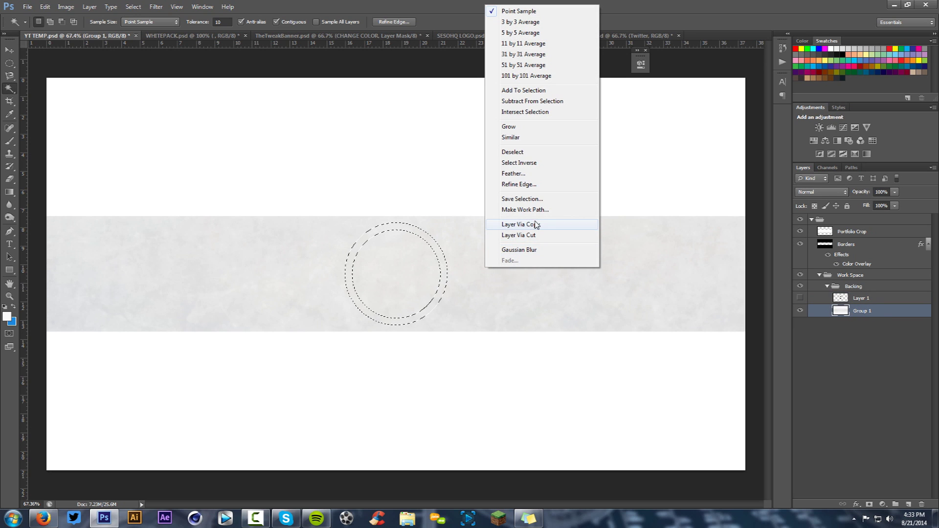
click(6, 90)
right_click(6, 89)
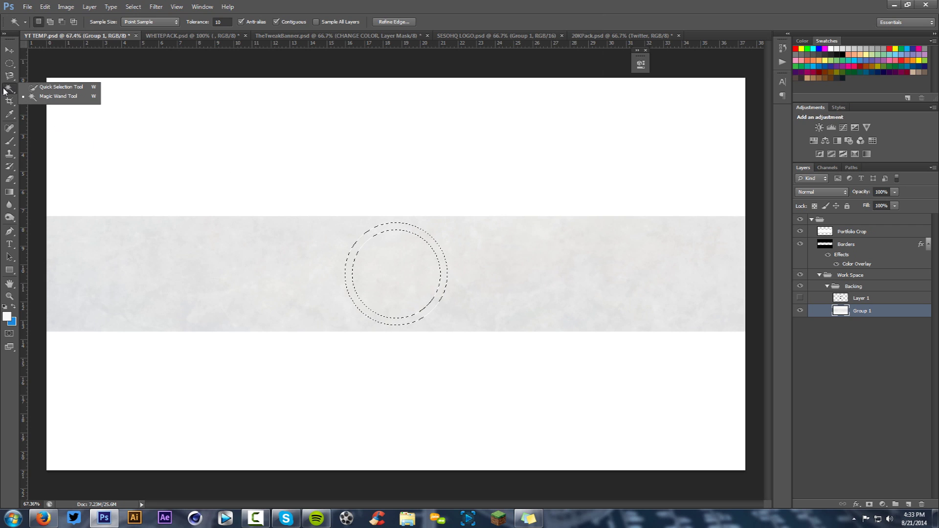
click(12, 67)
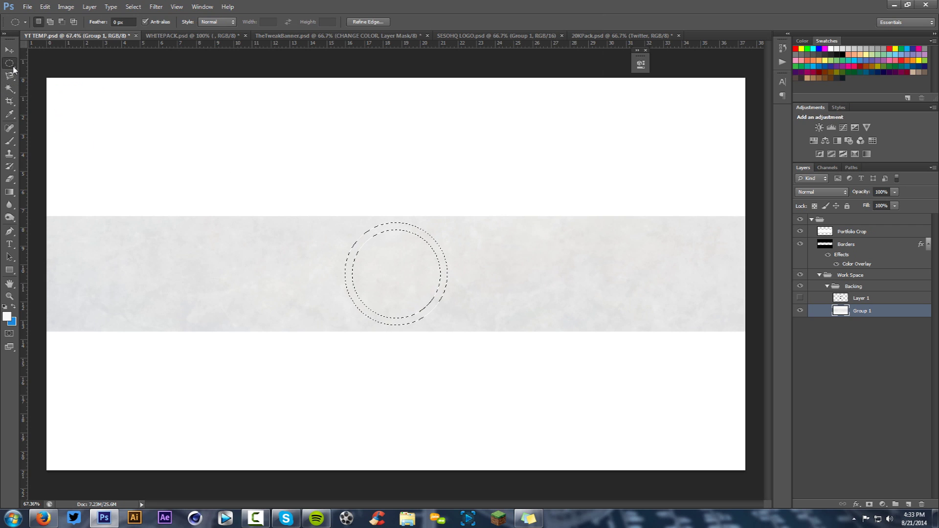
right_click(501, 237)
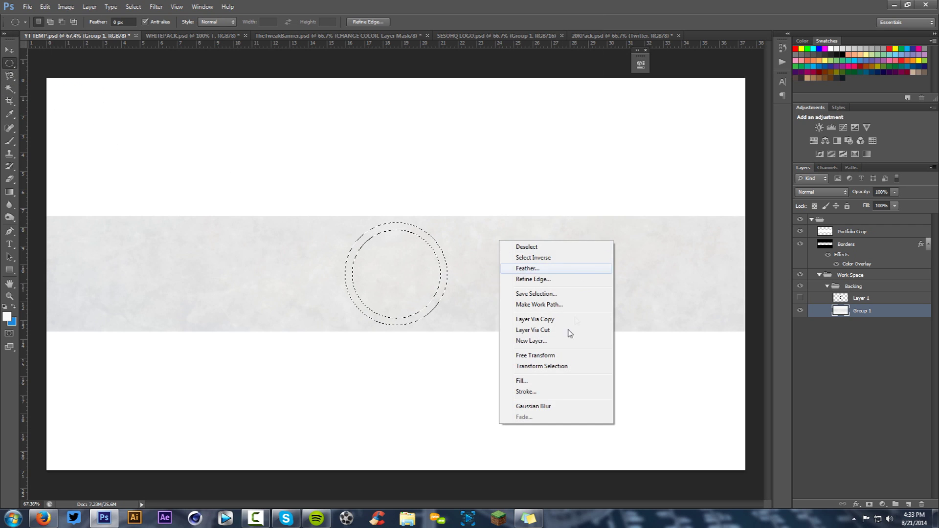
click(536, 323)
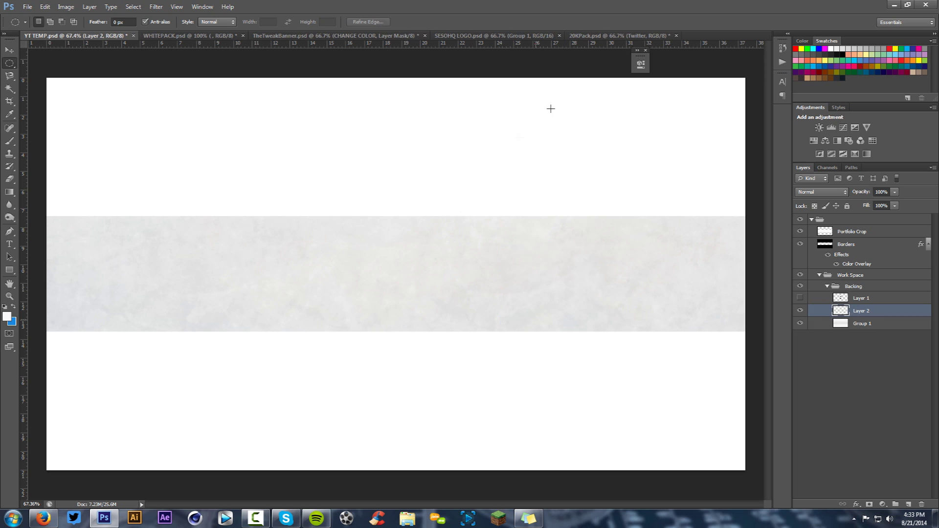
- Add a Drop Shadow to the textured ring layer with distance 0 px, spread 5% and size 9 px
double_click(888, 312)
drag(480, 154, 726, 144)
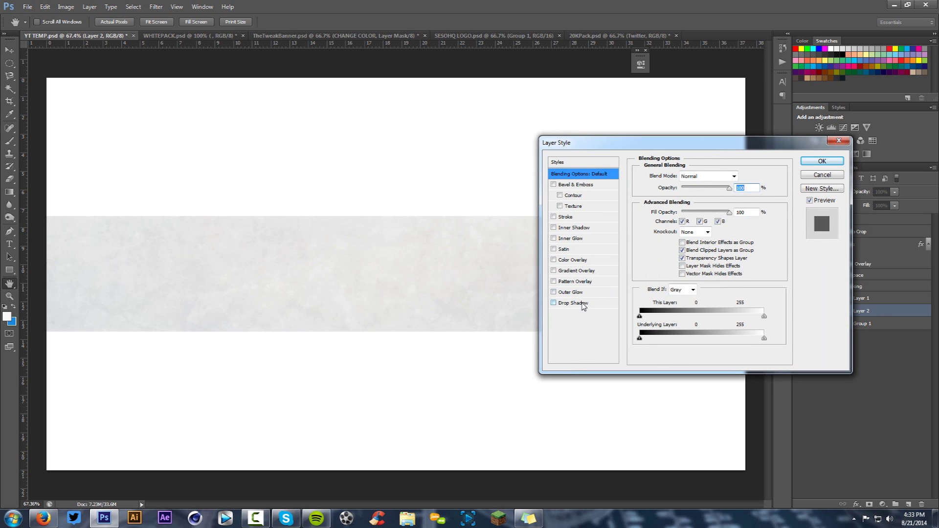
click(572, 303)
key(Down)
key(Down)
key(Down)
key(Down)
key(Down)
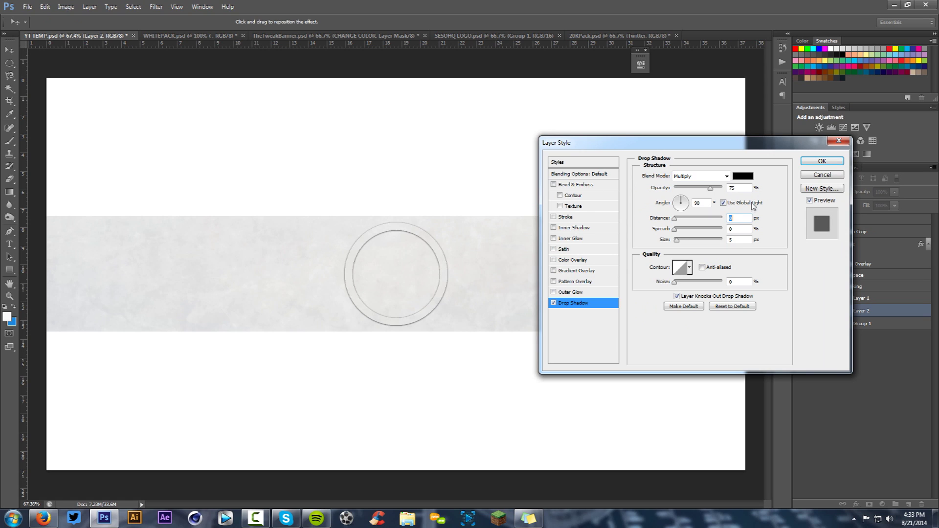
drag(675, 229, 677, 229)
click(678, 241)
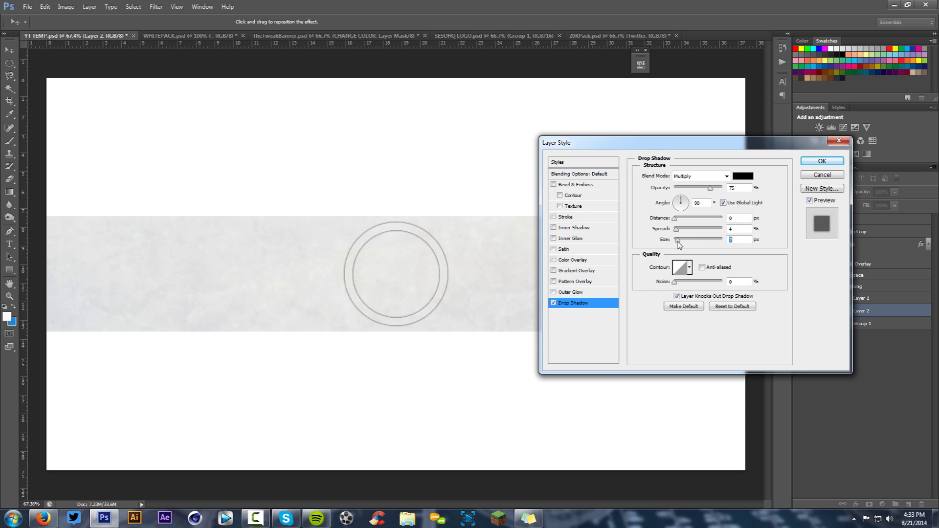
key(Up)
click(738, 241)
- Set the ring's drop shadow colour to grey 717171 and its opacity to 65%
click(739, 177)
drag(518, 182, 759, 183)
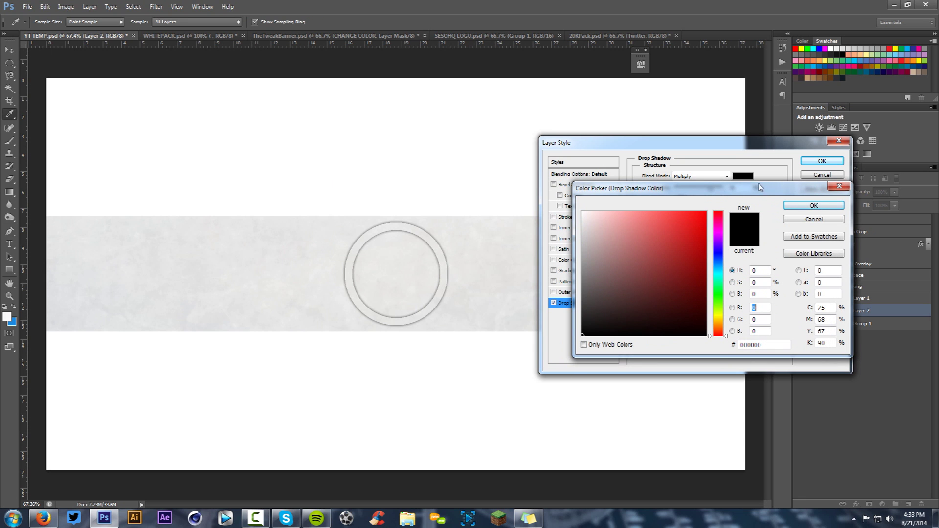
mouse_move(608, 315)
mouse_down()
mouse_move(557, 296)
mouse_move(556, 286)
mouse_up()
click(826, 206)
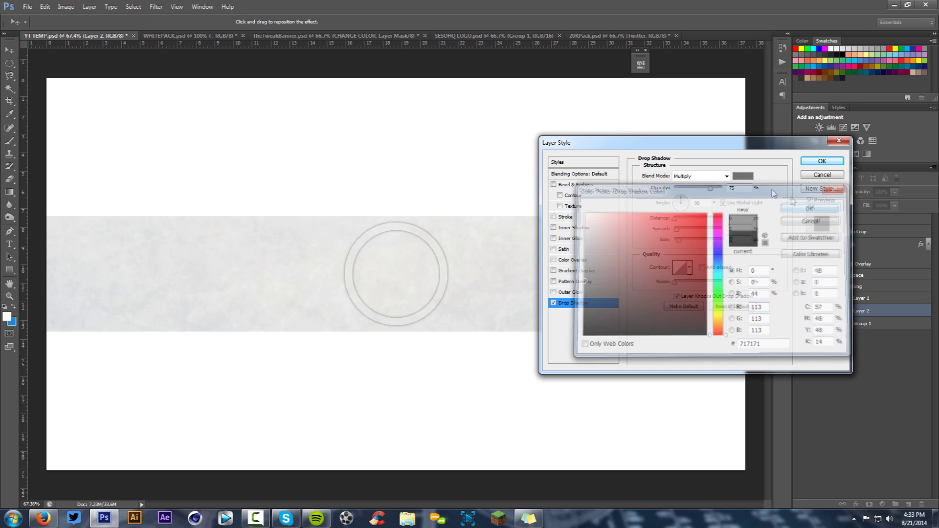
drag(710, 188, 706, 188)
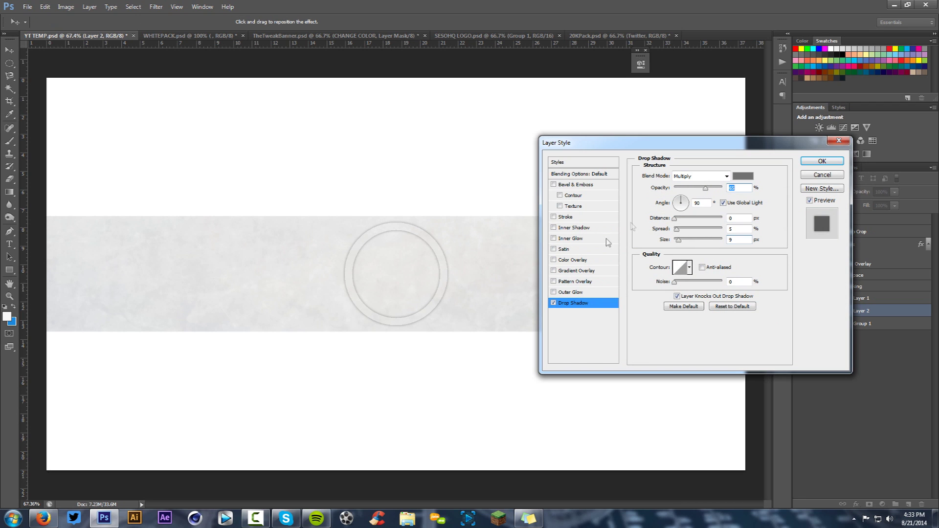
- Add a Soft Light Gradient Overlay at 35% opacity to the ring and apply the layer styles
click(583, 272)
click(697, 176)
click(695, 295)
drag(706, 191, 694, 191)
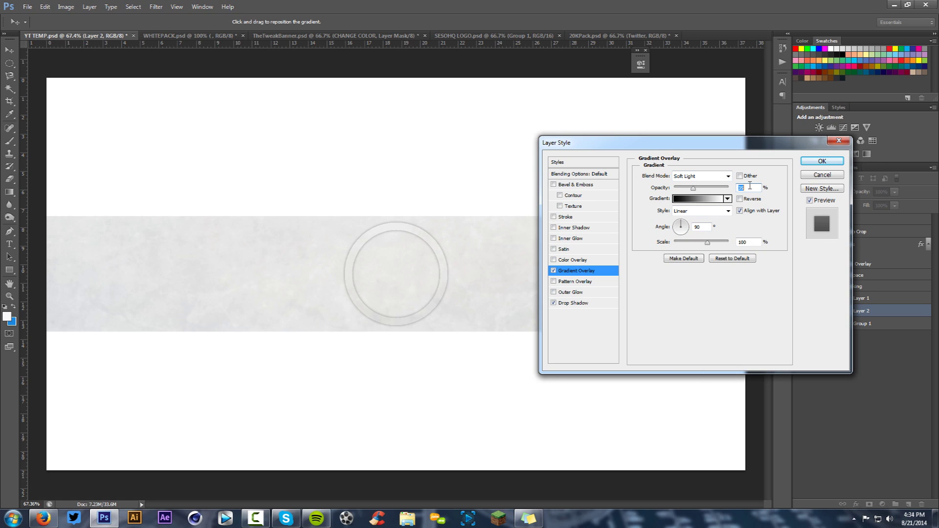
click(576, 304)
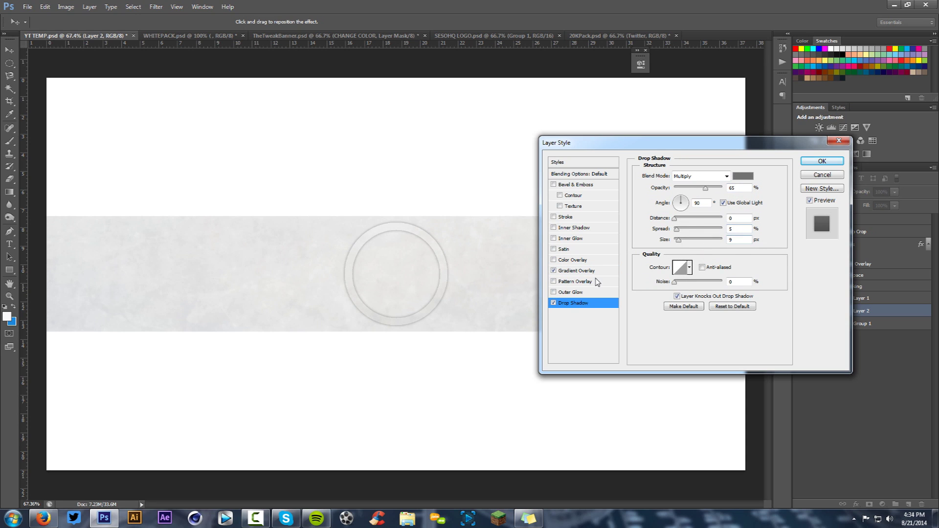
click(583, 270)
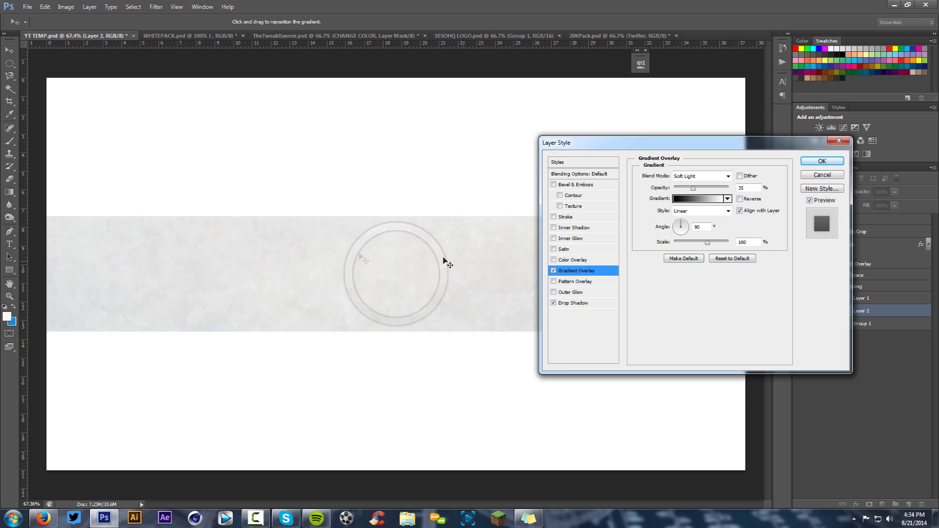
click(822, 161)
- Rename the styled ring layer as RING and collapse its effects list
double_click(862, 311)
text(RINg)
key(Return)
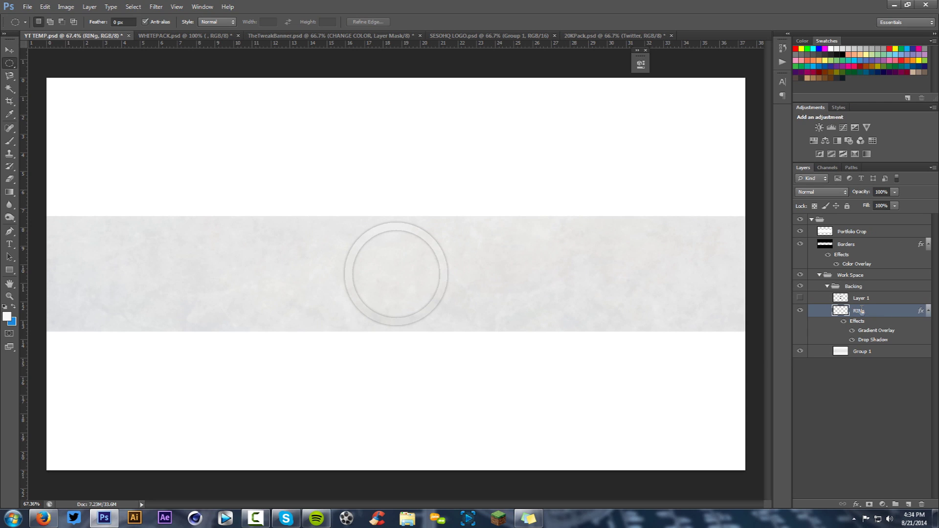
double_click(862, 311)
click(864, 311)
text(G)
key(Return)
click(928, 310)
click(874, 300)
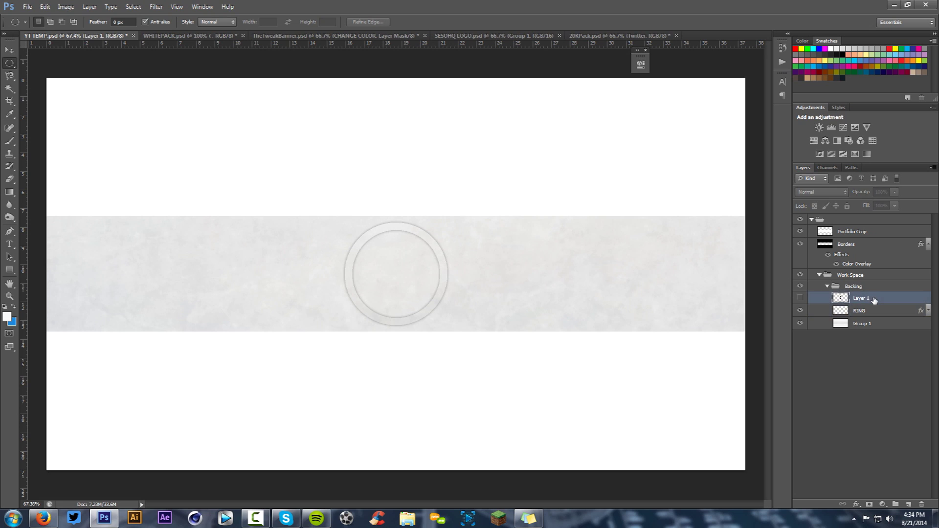
key(Delete)
double_click(863, 311)
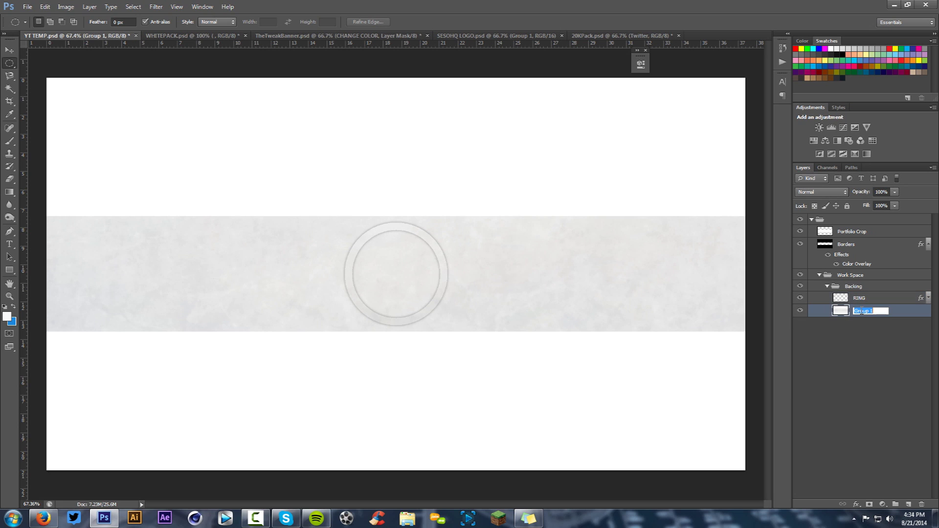
text(@SESOHQ)
key(Return)
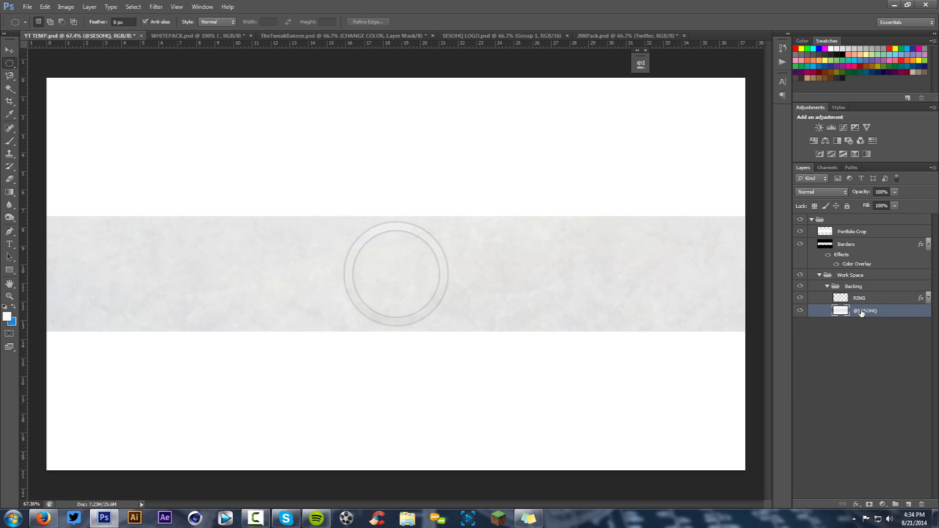
- Select the RING layer, compare the design with the ring in TheTweakBanner.psd, and return to YT TEMP.psd
click(863, 289)
click(863, 298)
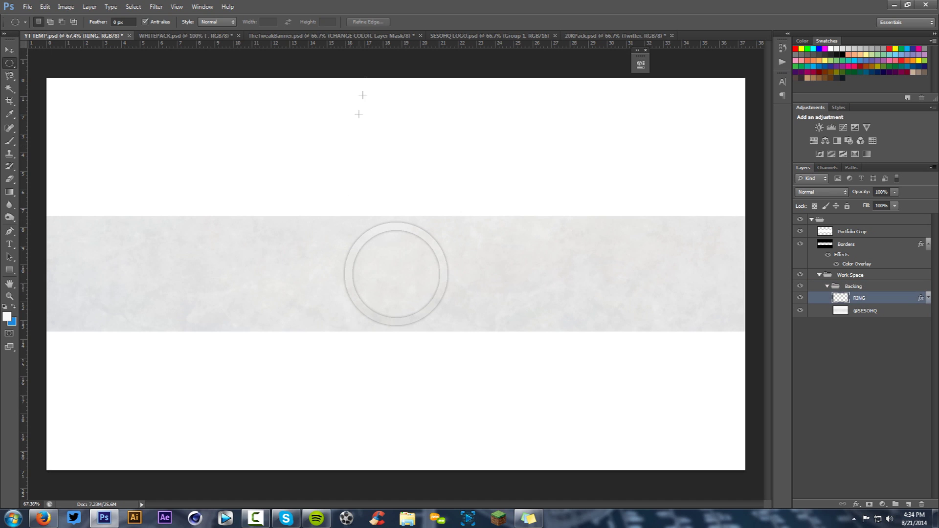
click(350, 36)
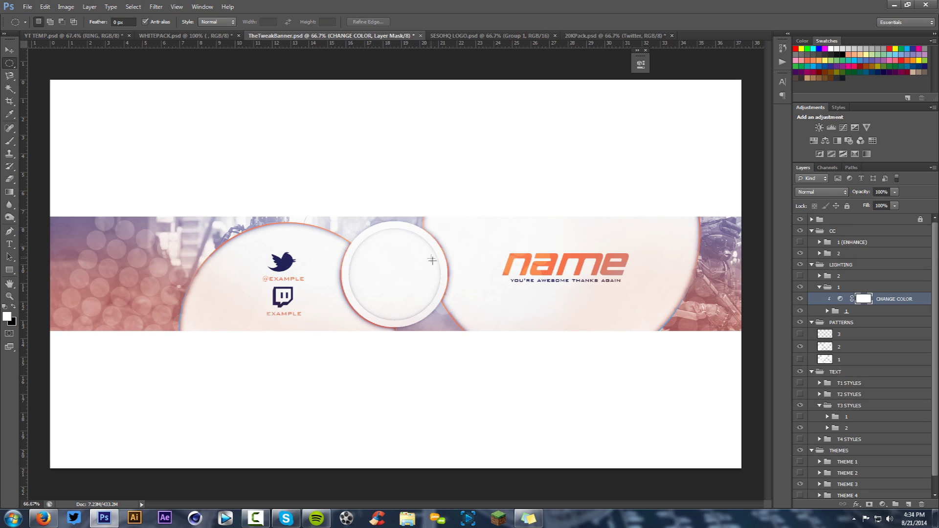
click(121, 36)
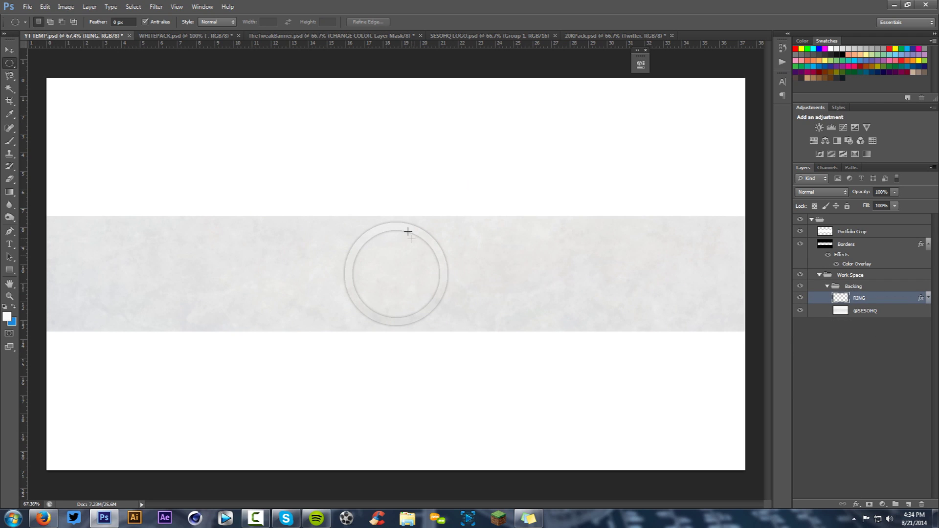
key(w)
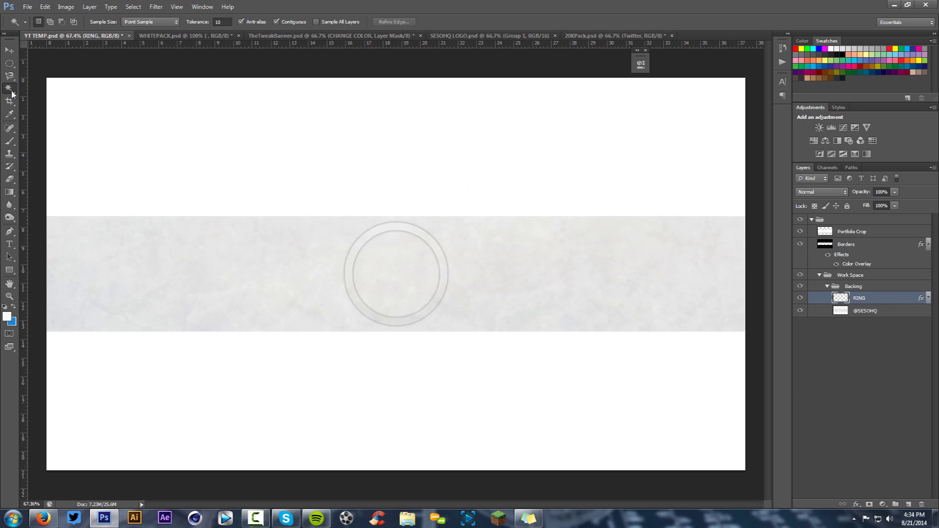
right_click(10, 89)
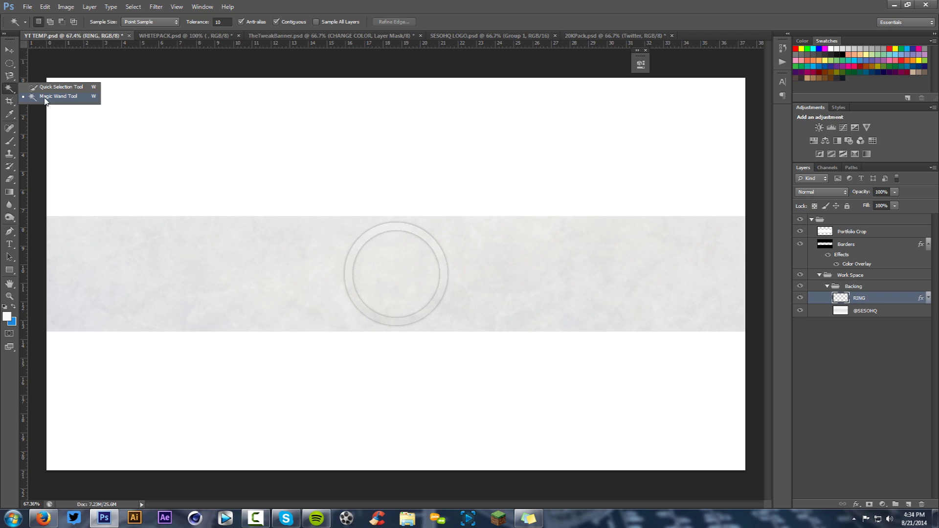
click(45, 99)
click(398, 264)
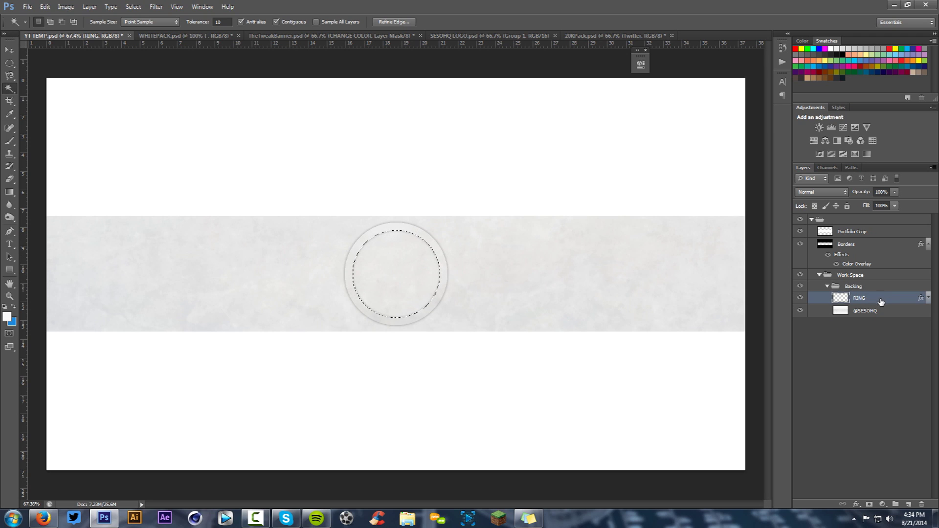
click(859, 312)
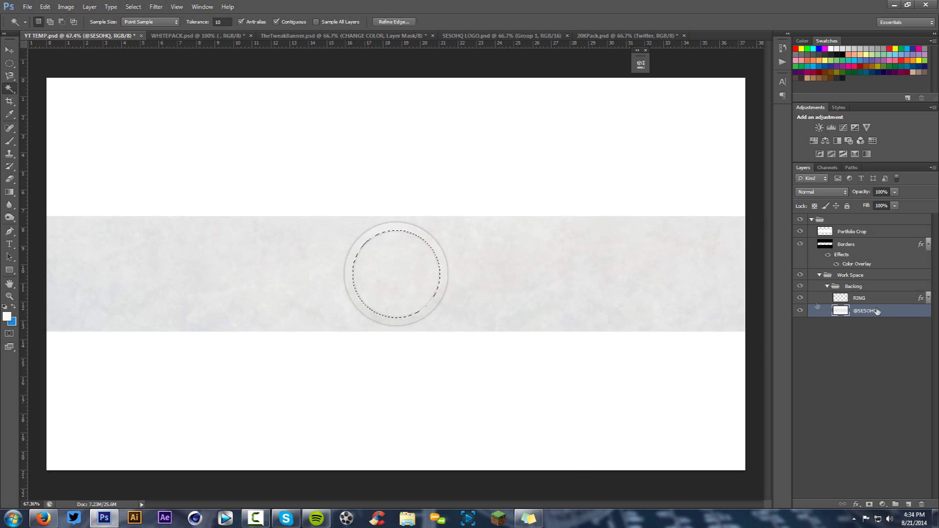
right_click(464, 262)
click(516, 466)
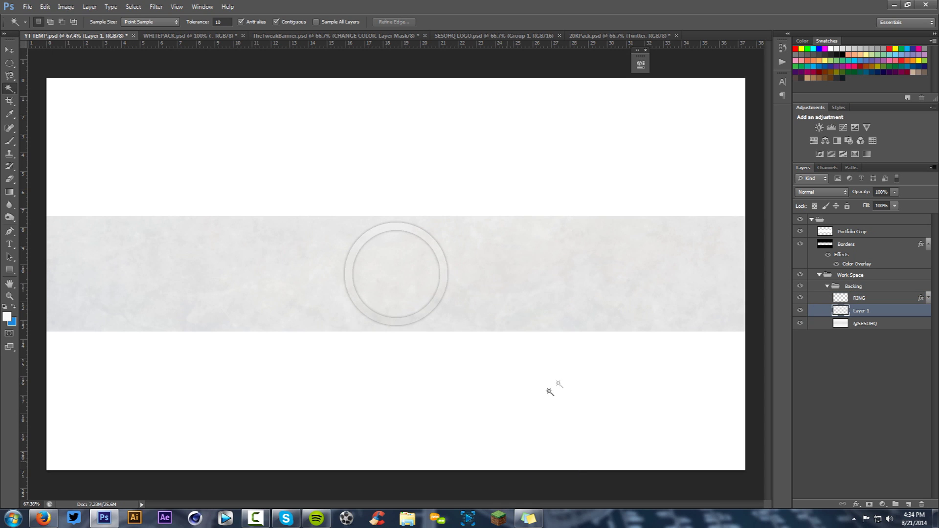
- Add an Inner Shadow to Layer 1 with distance 0 px, choke 6% and size 19 px
double_click(906, 316)
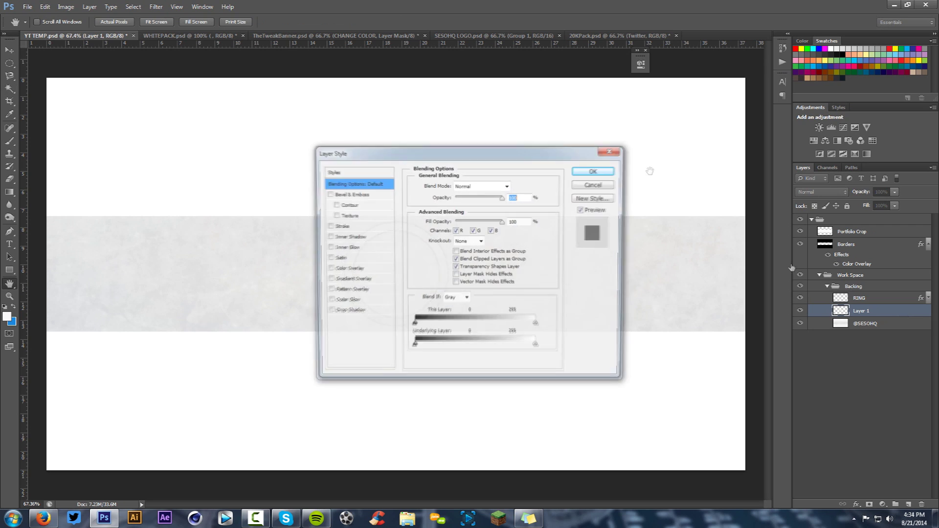
drag(575, 152, 772, 122)
click(533, 208)
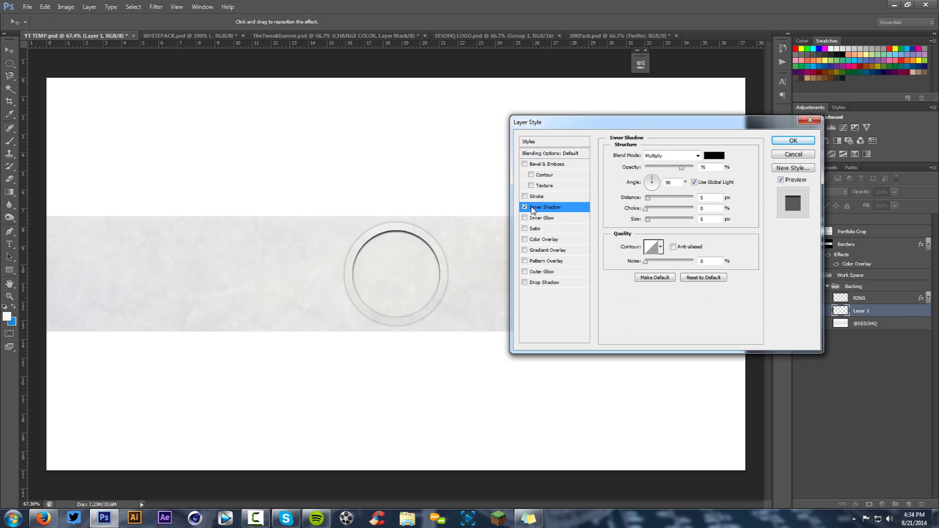
drag(668, 196, 659, 224)
click(650, 220)
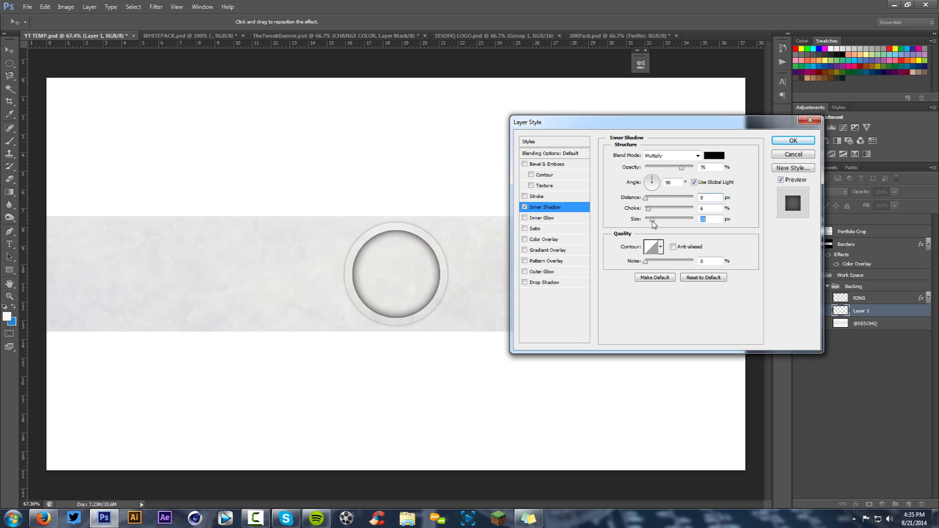
- Set the inner shadow colour to grey 979797, compare the circle with and without the effect, and apply the layer style
click(718, 155)
click(358, 312)
drag(433, 183, 589, 182)
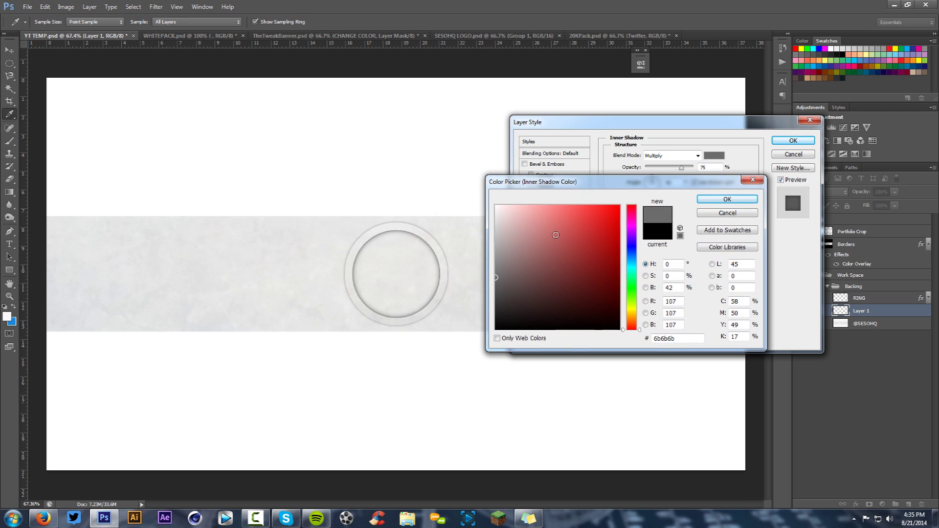
drag(557, 235, 466, 250)
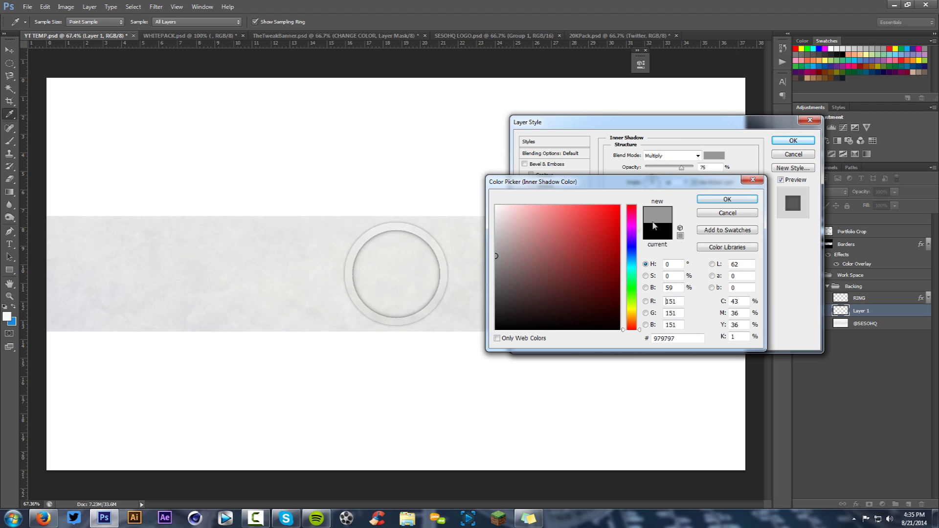
click(728, 200)
click(525, 207)
click(525, 208)
click(525, 207)
click(524, 208)
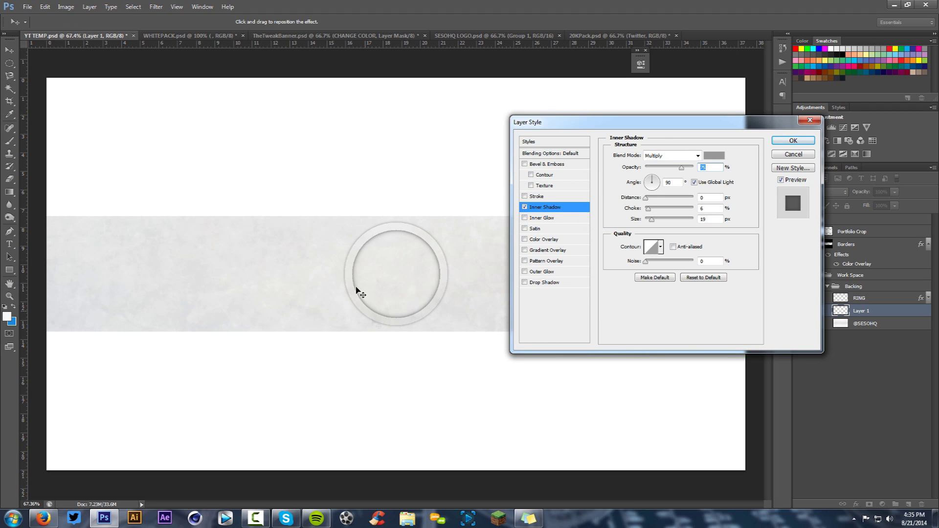
click(791, 145)
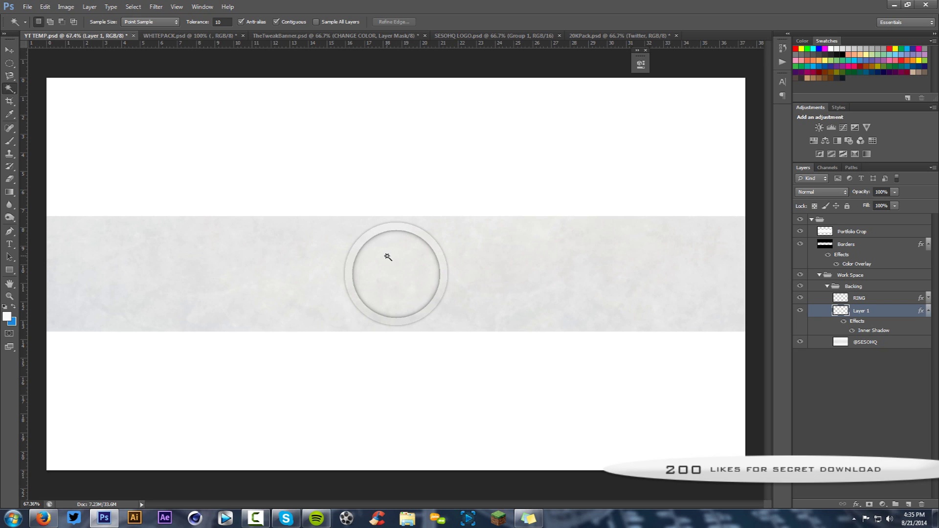
- Rename the inner circle layer as INNER
double_click(861, 311)
text(INNER)
key(Return)
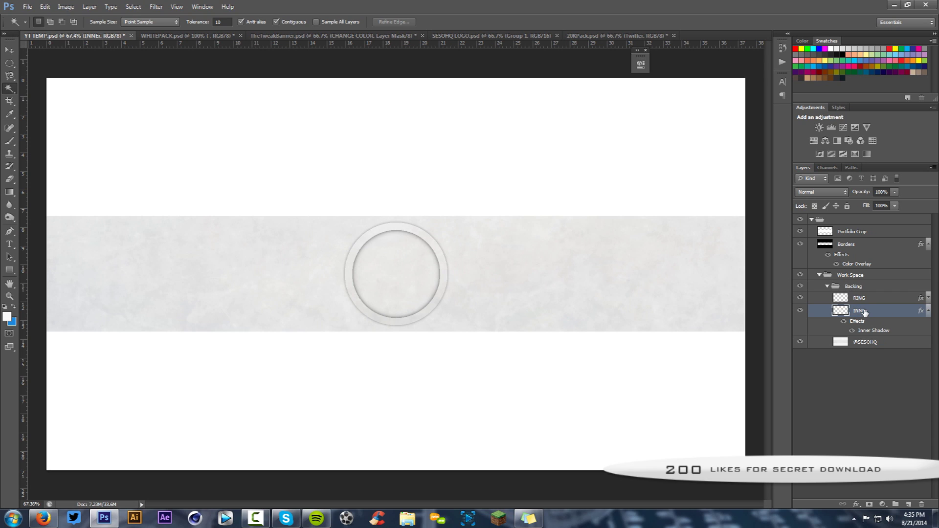
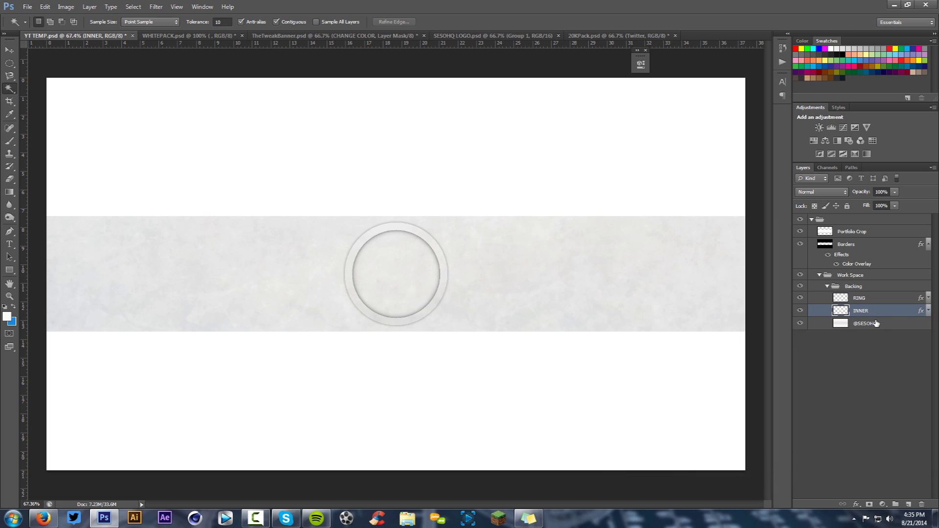
- Examine the shapes beside the ring in TheTweakBanner.psd and return to YT TEMP.psd
click(458, 36)
click(333, 36)
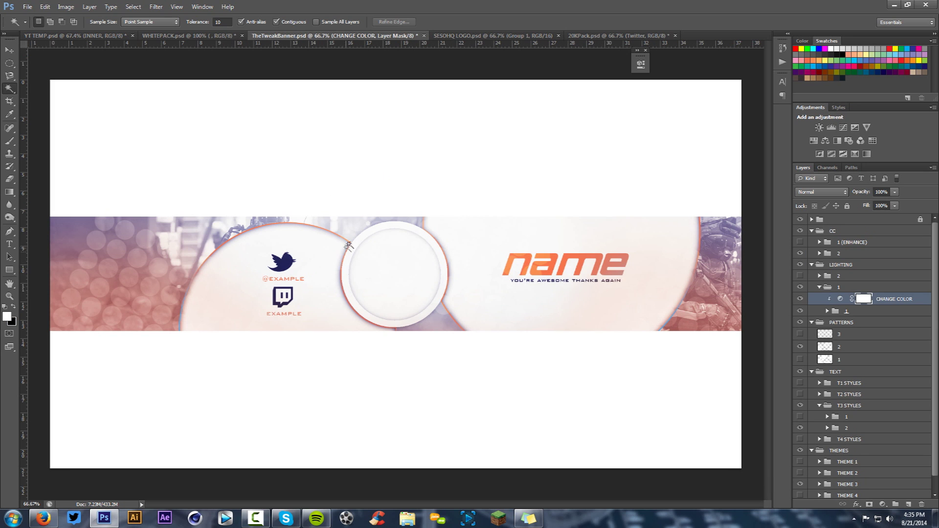
click(79, 35)
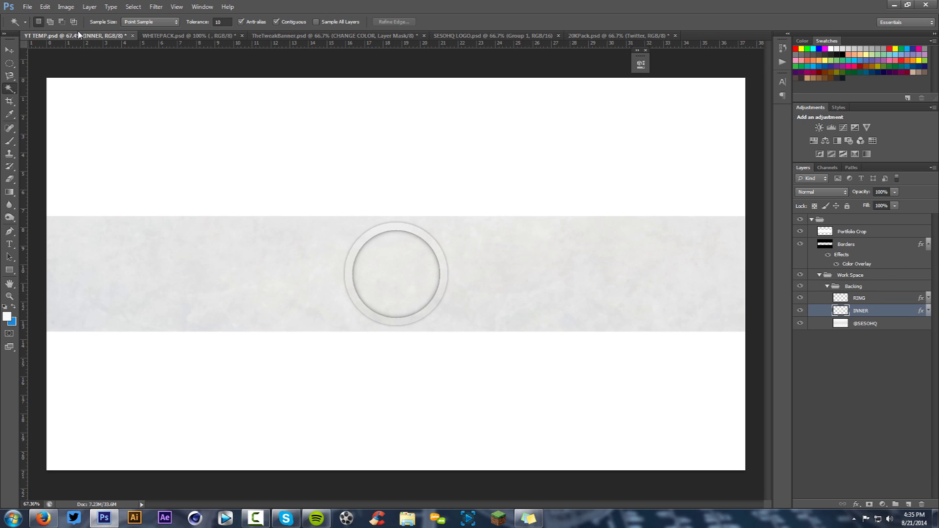
click(879, 327)
key(m)
drag(188, 209, 195, 203)
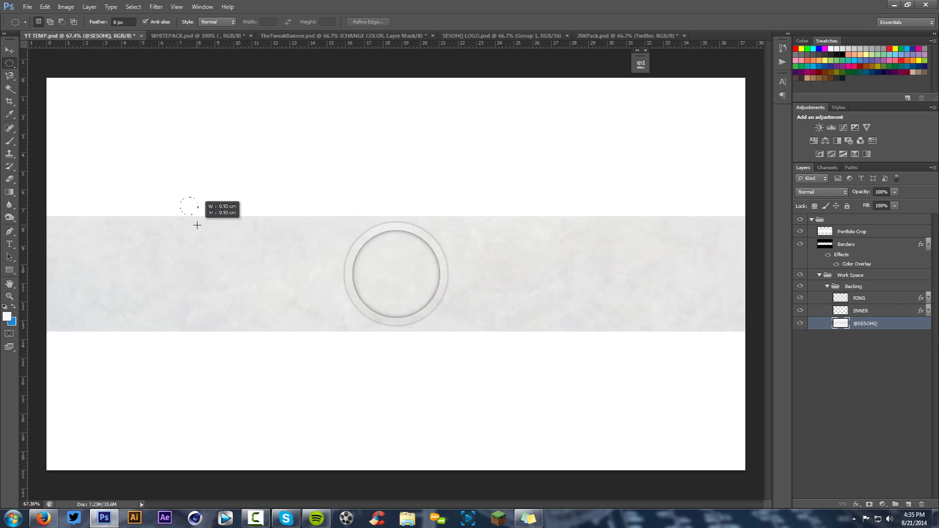
right_click(15, 64)
click(54, 63)
drag(311, 325, 390, 378)
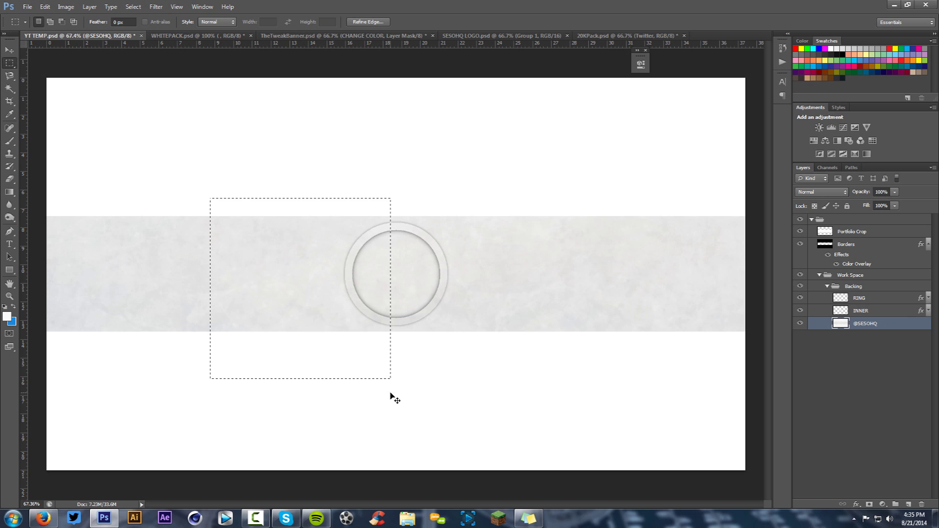
- Rotate the square selection with Transform Selection so its left corner points toward the banner's left end
right_click(359, 283)
click(407, 400)
drag(482, 252, 463, 206)
click(491, 21)
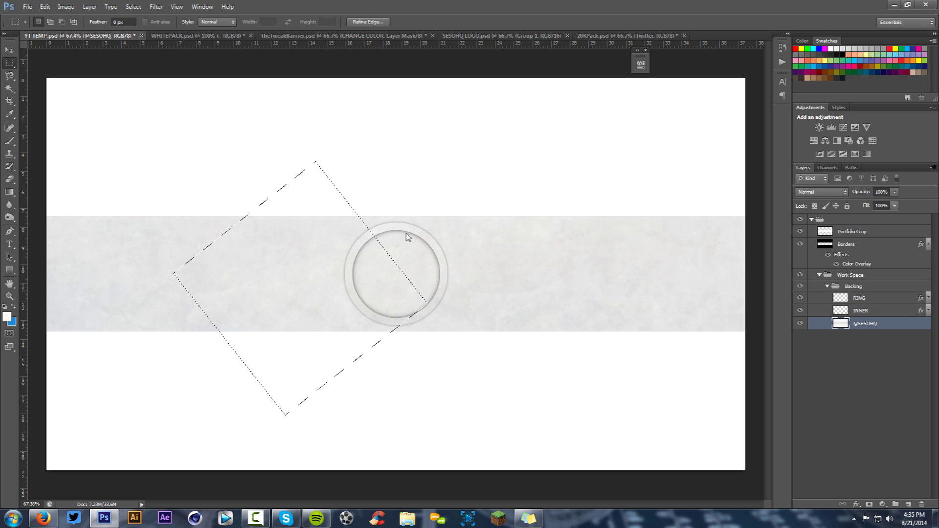
right_click(494, 265)
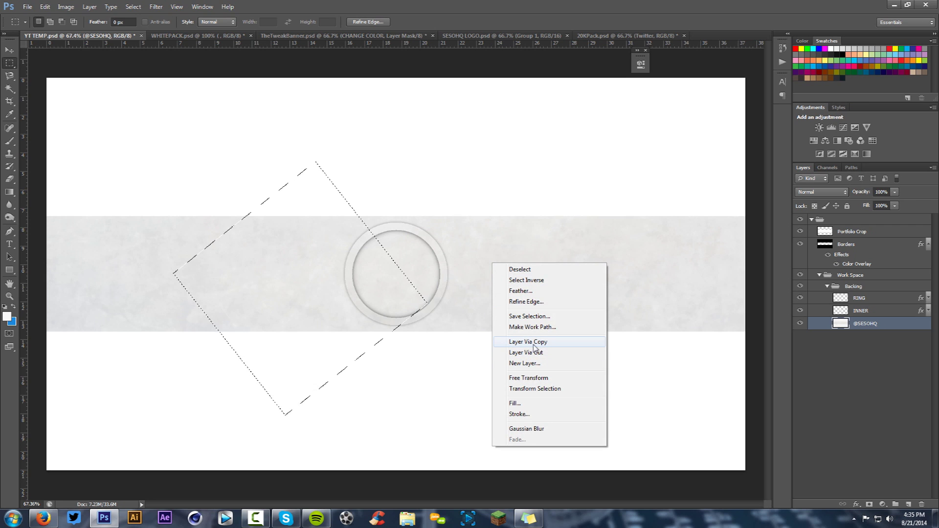
click(538, 342)
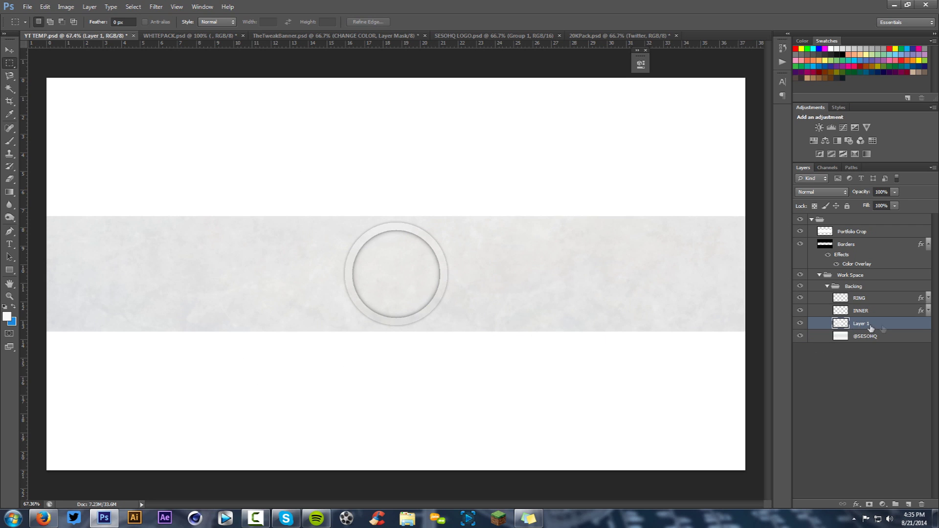
click(855, 337)
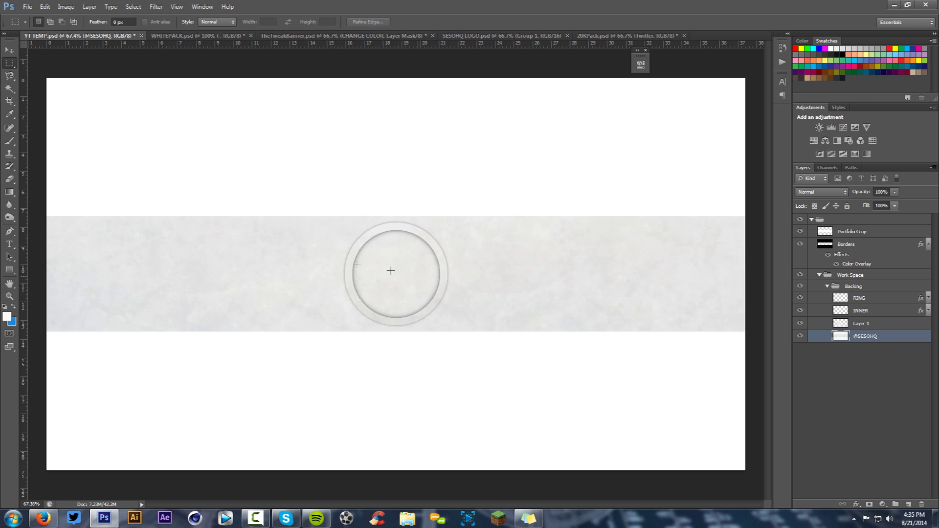
click(870, 324)
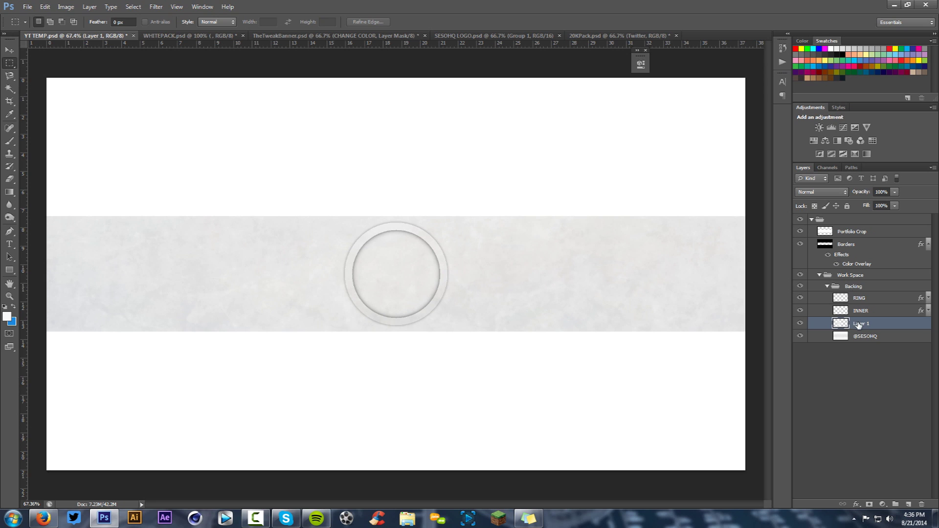
key(ctrl+z)
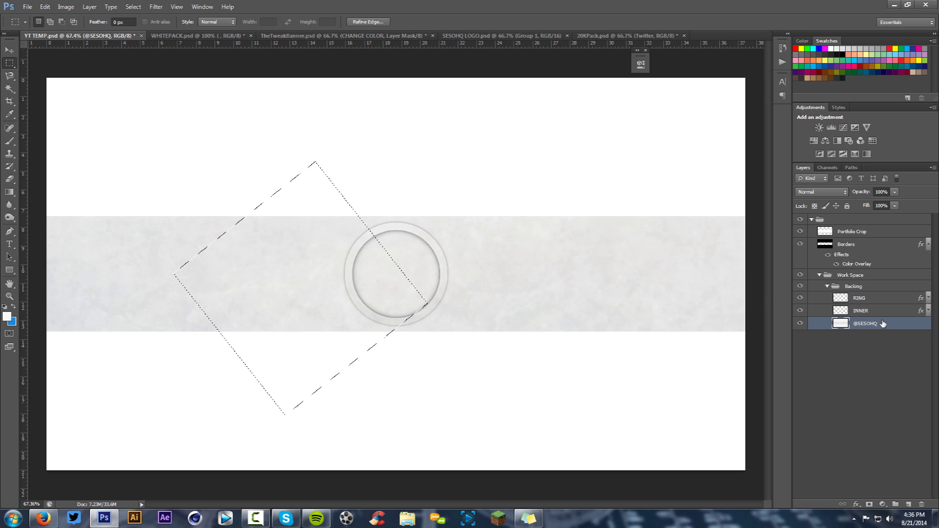
- Copy the rotated selection onto a new layer and add an Inner Shadow with distance 0 px, choke 12% and size 24 px
right_click(461, 237)
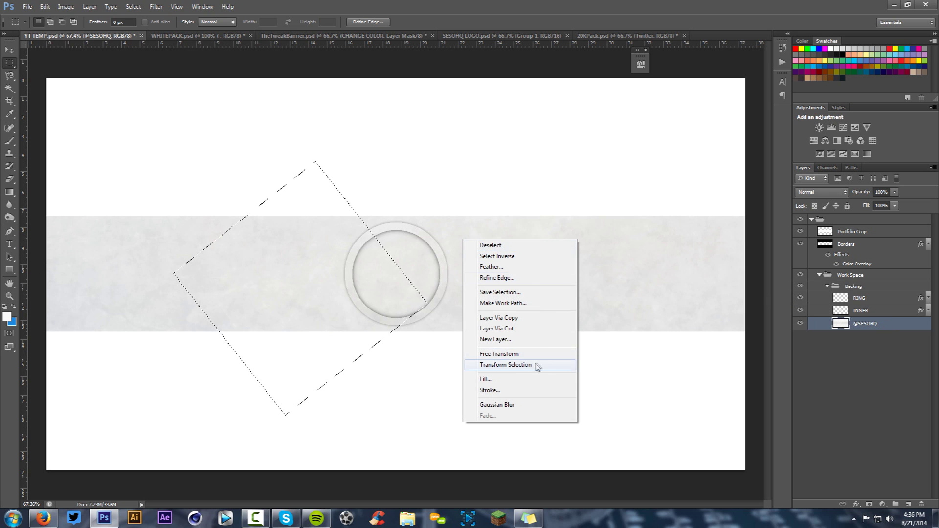
click(505, 319)
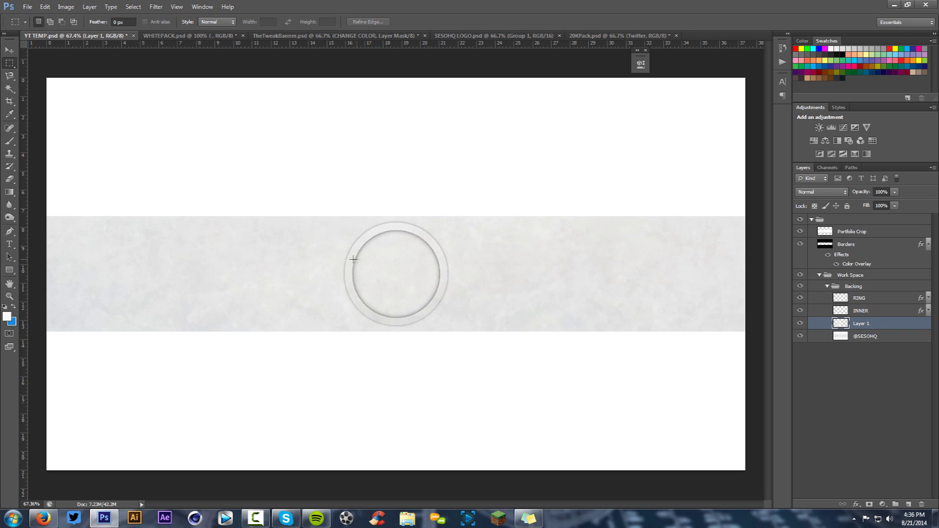
double_click(902, 323)
drag(460, 151, 633, 97)
click(503, 181)
double_click(667, 172)
text(0)
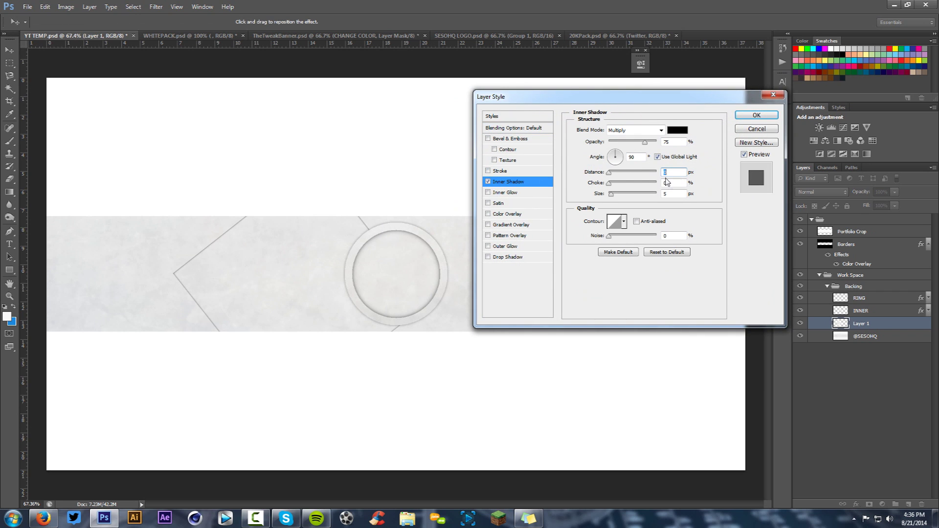
drag(610, 183, 617, 196)
- Change the new shape's inner shadow colour to a neutral mid grey and slightly reduce the shadow size
click(678, 130)
drag(348, 313, 377, 283)
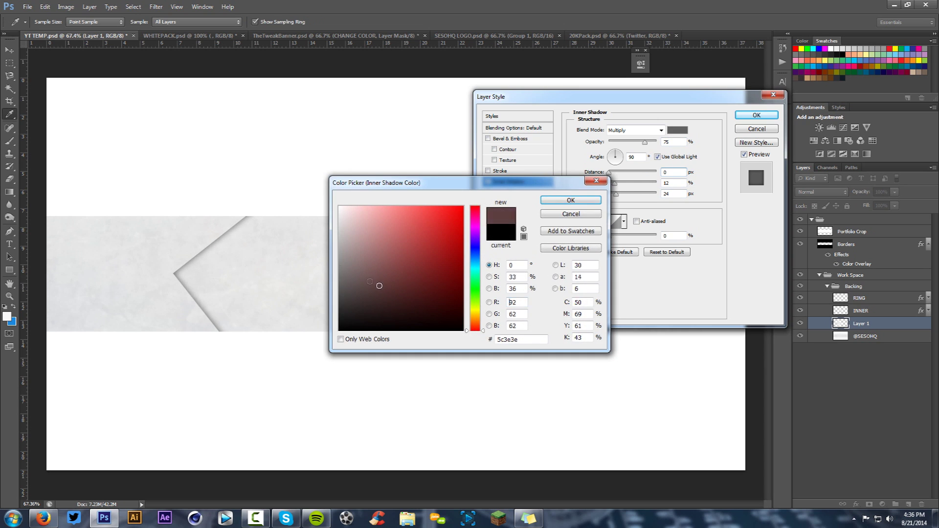
click(571, 200)
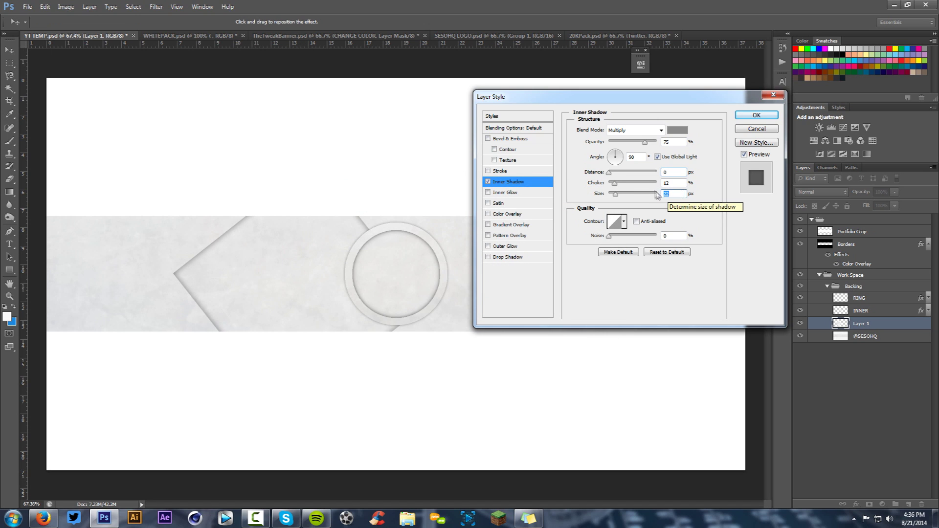
- Add a 4 px outside Stroke in orange f96f1c to the shape and apply the layer style
click(488, 171)
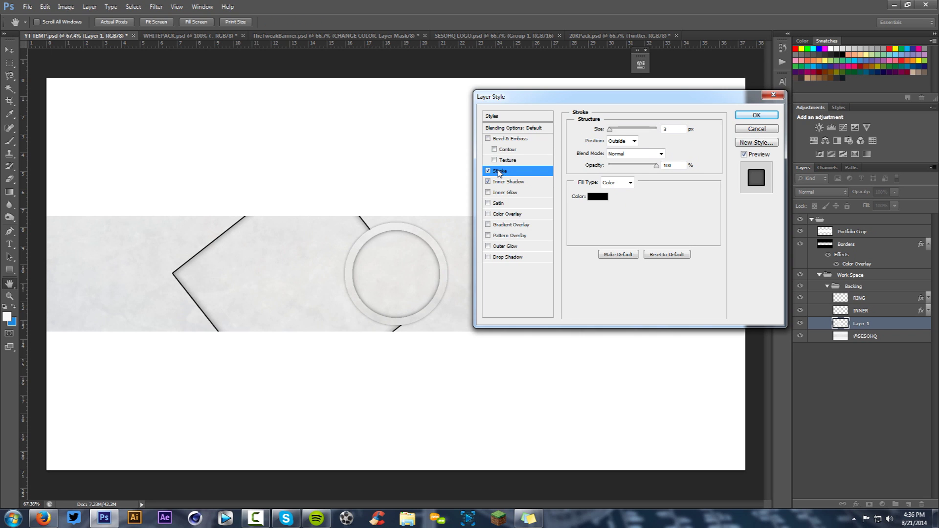
click(597, 196)
click(444, 225)
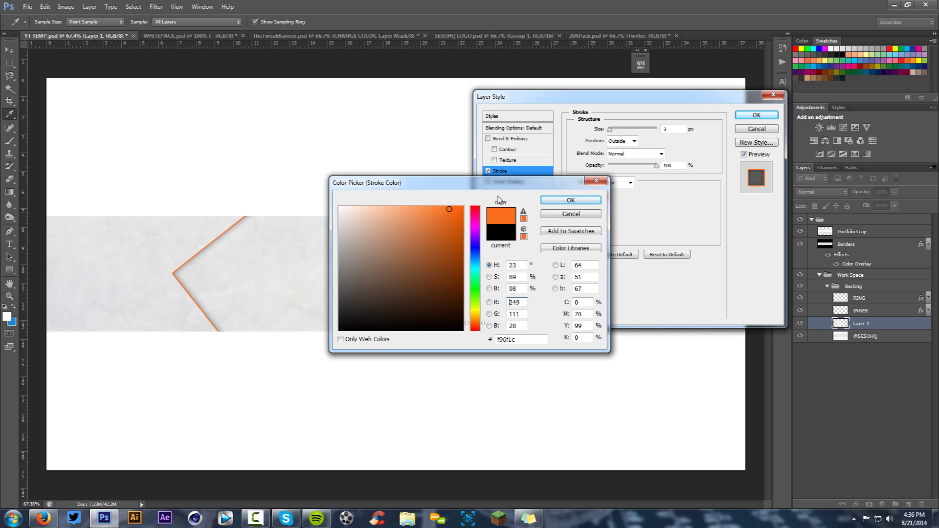
click(571, 200)
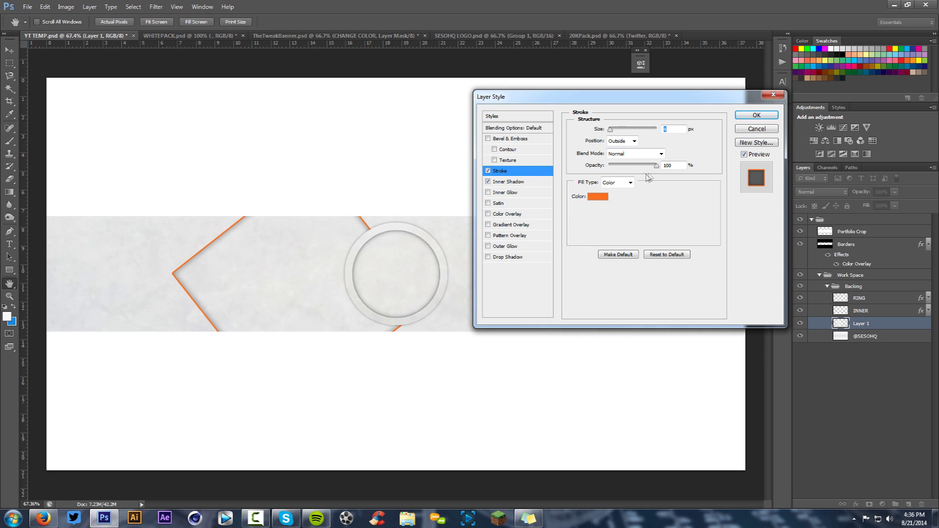
click(757, 115)
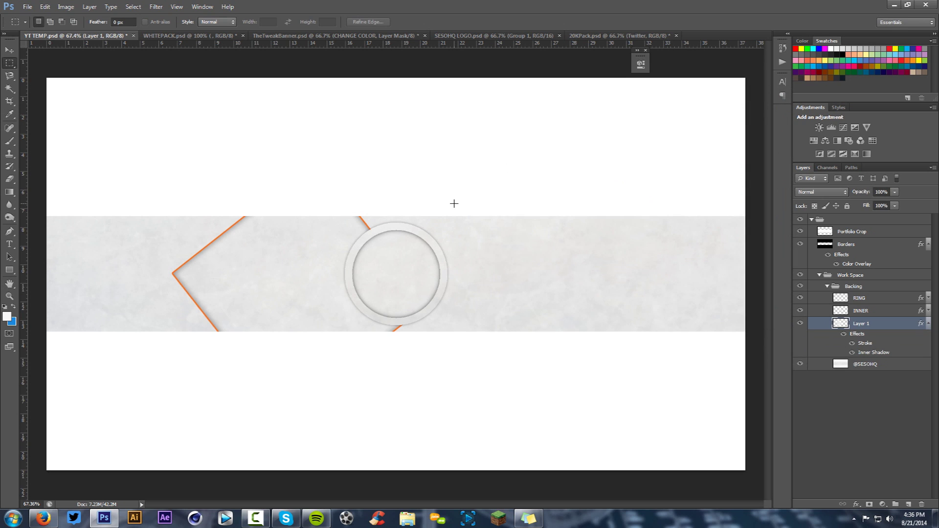
- Rename the orange-outlined shape layer as LEFT
double_click(858, 327)
text(LEFT)
key(Return)
- Draw a square marquee selection right of the ring, rotate it about 22.5°, and position it overlapping the ring's right edge
drag(443, 183, 586, 325)
right_click(606, 257)
click(660, 379)
drag(625, 244, 629, 274)
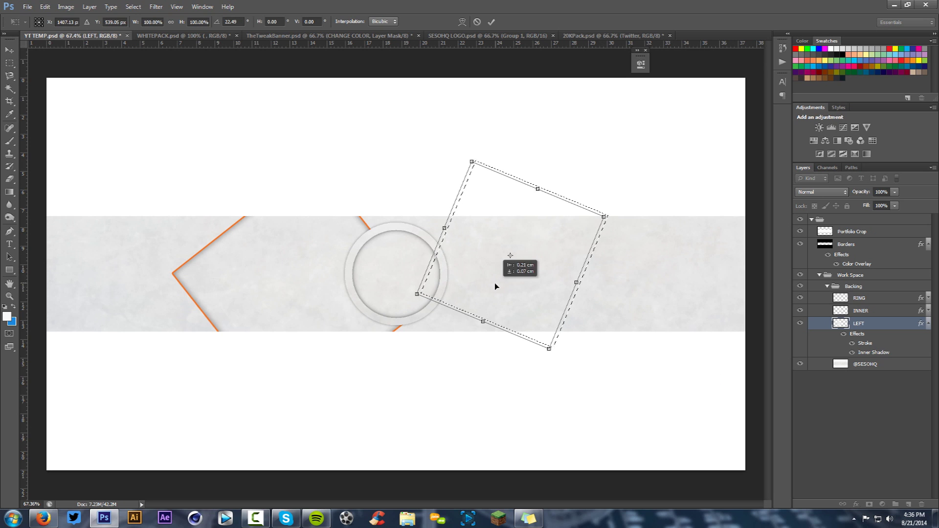
drag(510, 265, 511, 285)
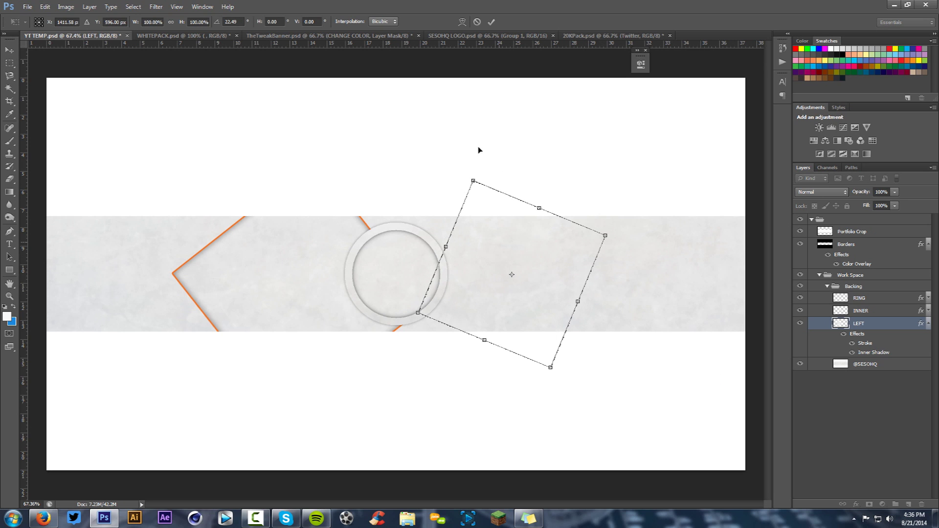
click(491, 21)
click(861, 364)
right_click(643, 268)
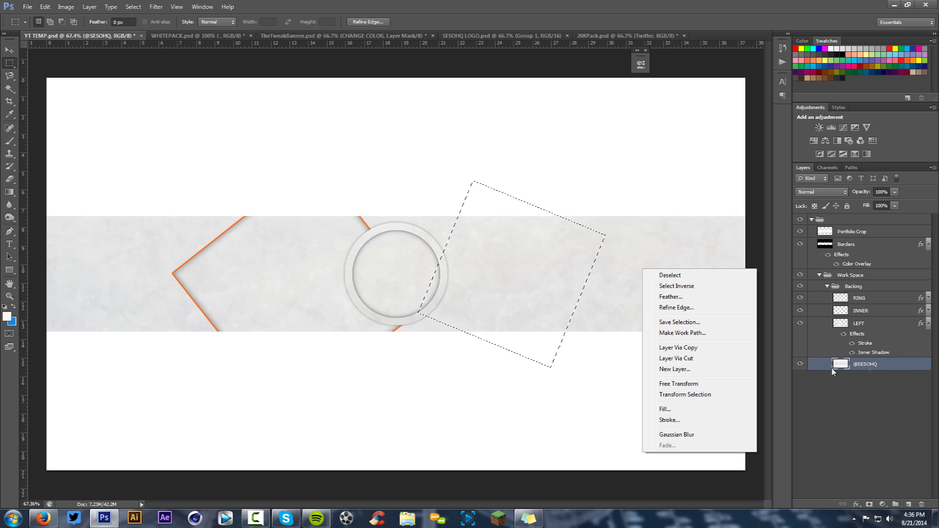
click(689, 348)
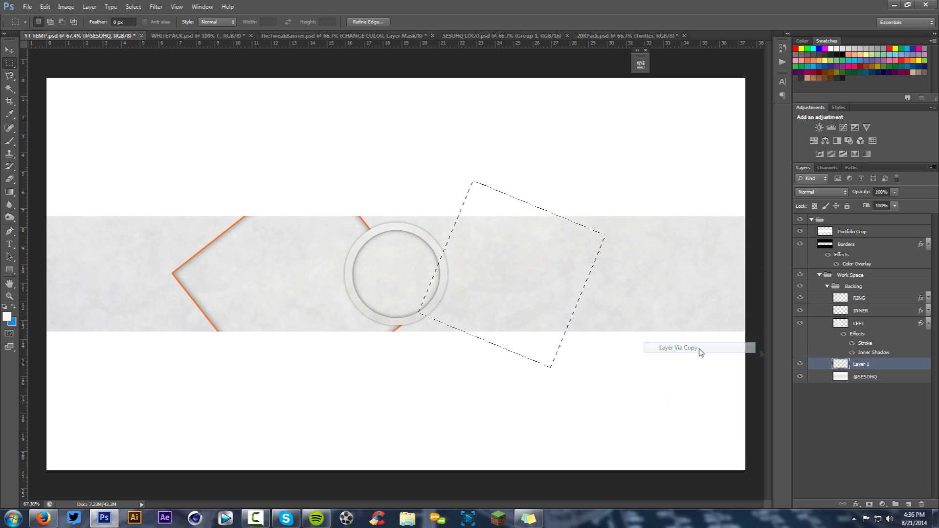
- Collapse the LEFT layer's effects and copy its layer style onto the new right-hand shape on Layer 1
click(927, 325)
right_click(869, 327)
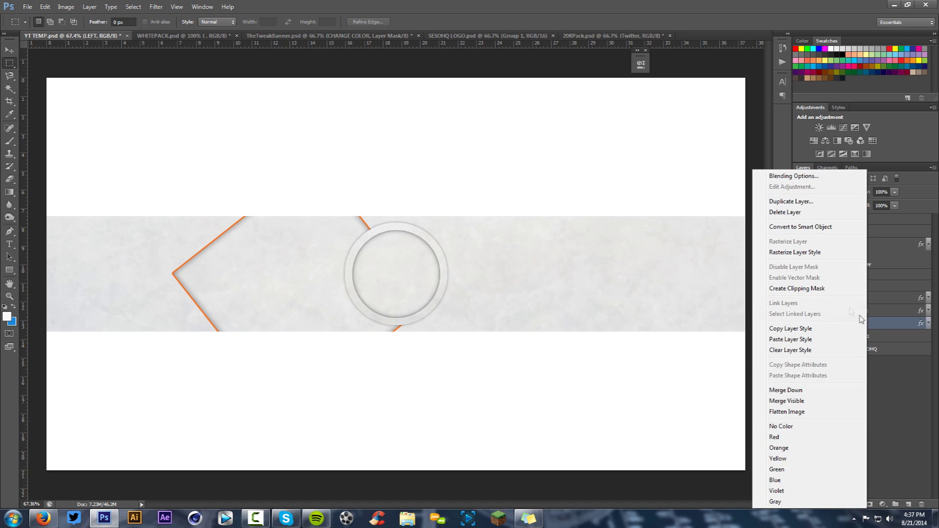
click(788, 329)
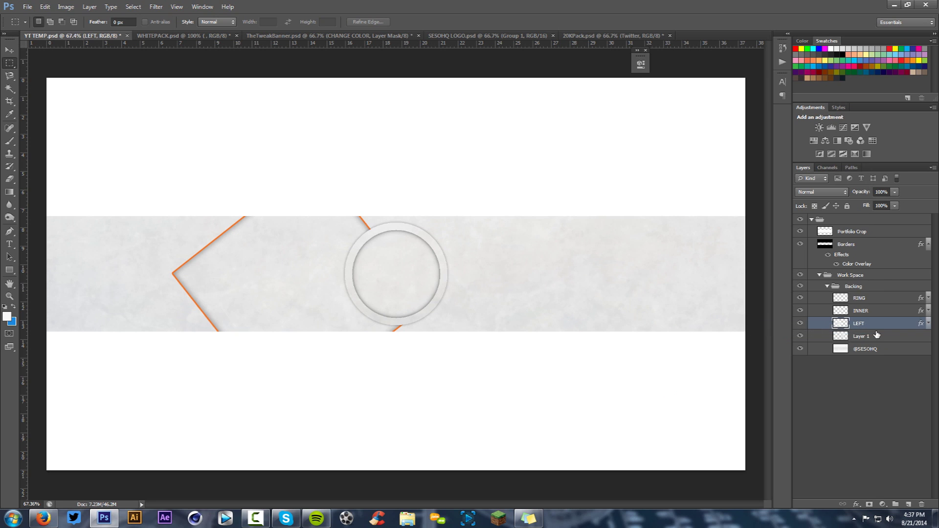
right_click(875, 336)
click(798, 338)
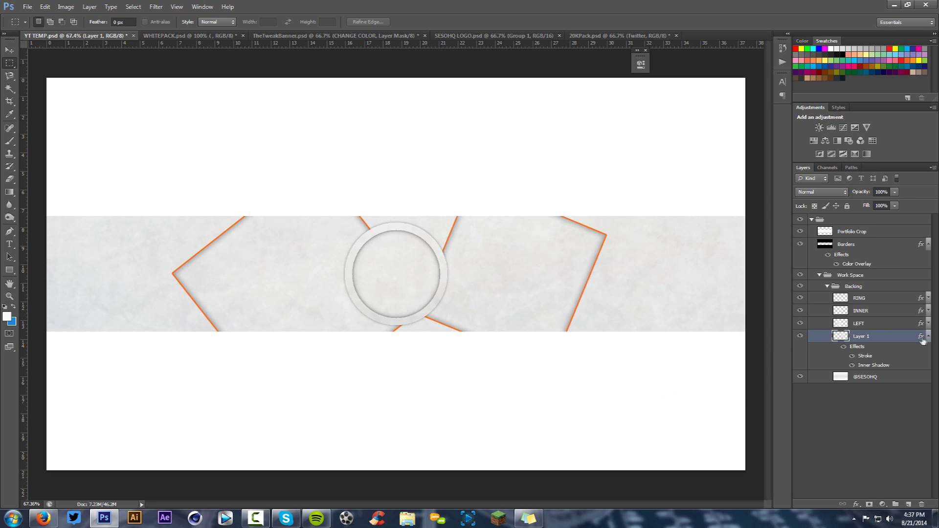
- Rename the right-hand shape's Layer 1 as RIGHT and look at TheTweakBanner.psd for reference before returning to YT TEMP.psd
double_click(862, 336)
text(RIGHT)
key(Return)
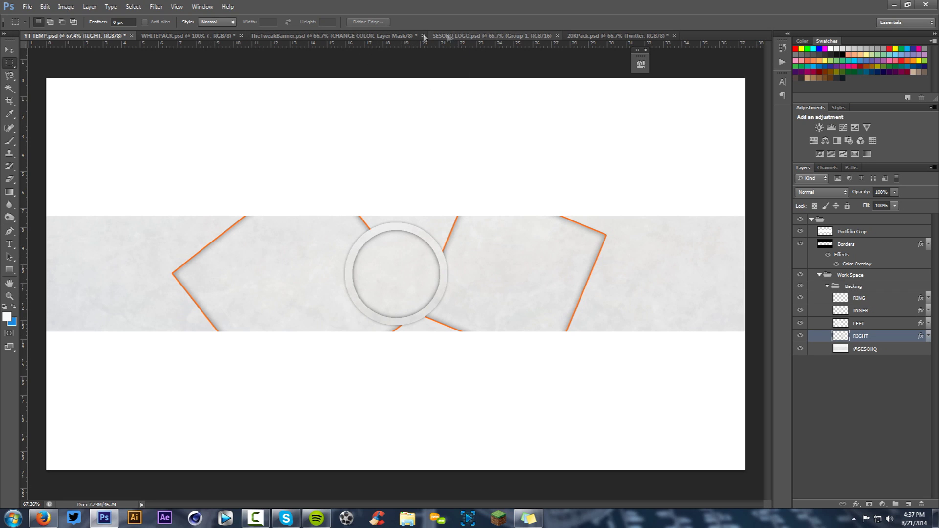
click(332, 35)
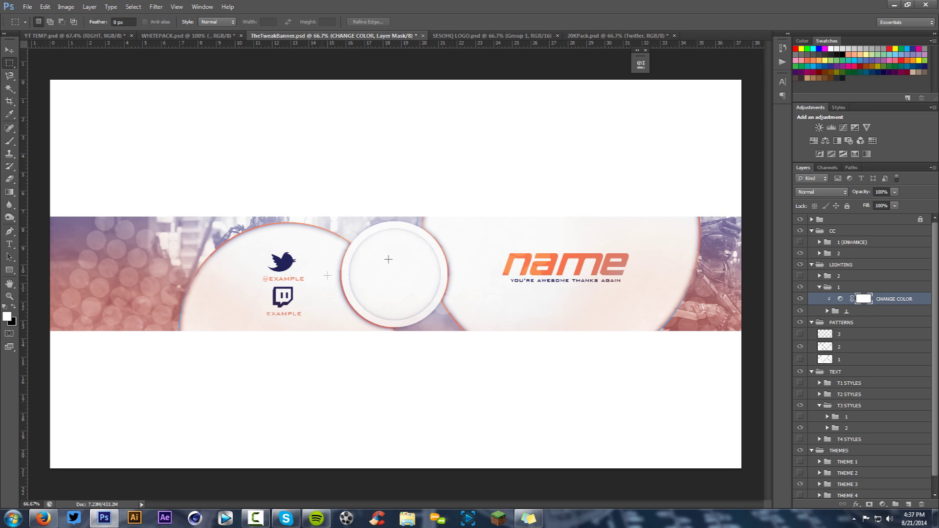
click(91, 36)
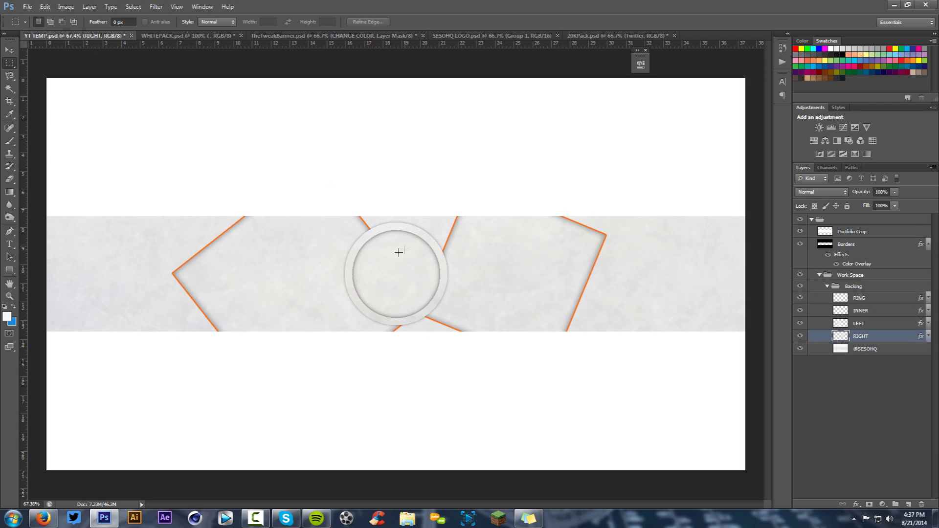
- Select the ring's outline on the RING layer with the Magic Wand and expand the selection by a few pixels
scroll(387, 258, up, 3)
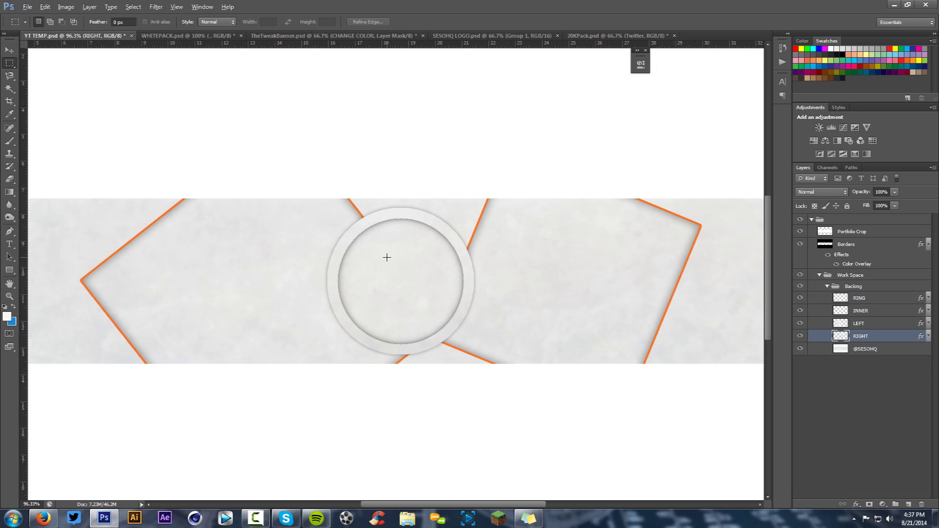
click(864, 298)
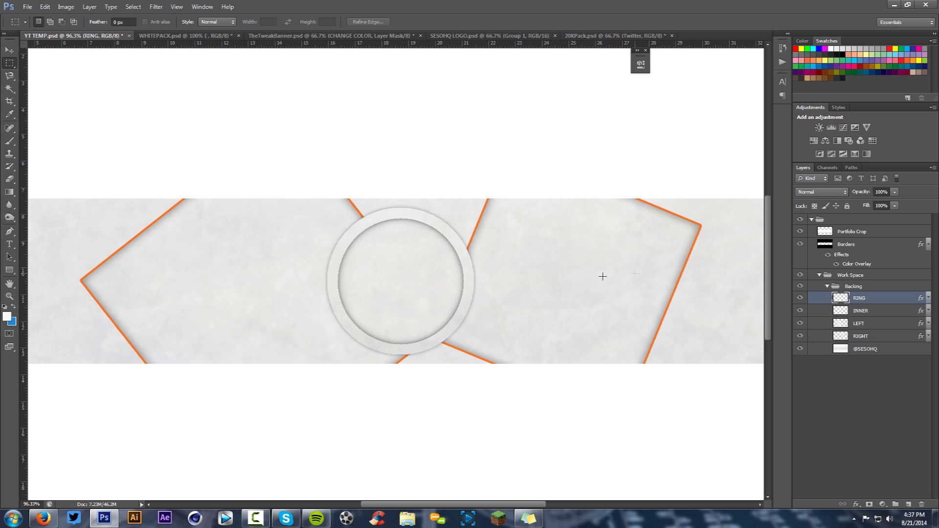
key(w)
click(442, 227)
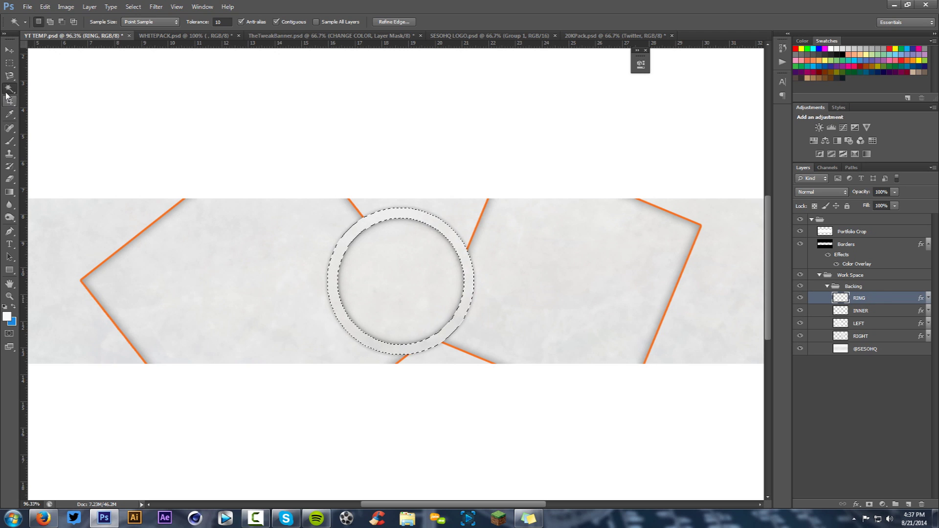
click(133, 7)
mouse_move(141, 116)
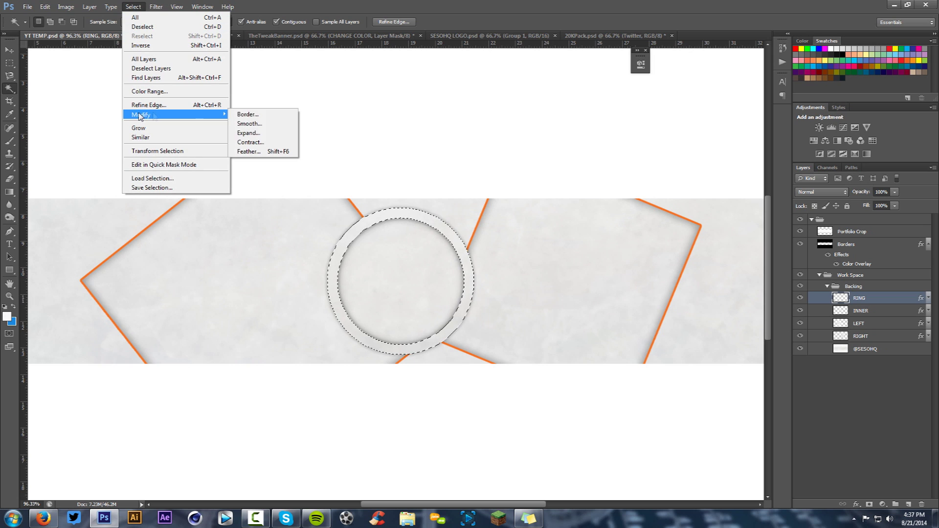
click(248, 133)
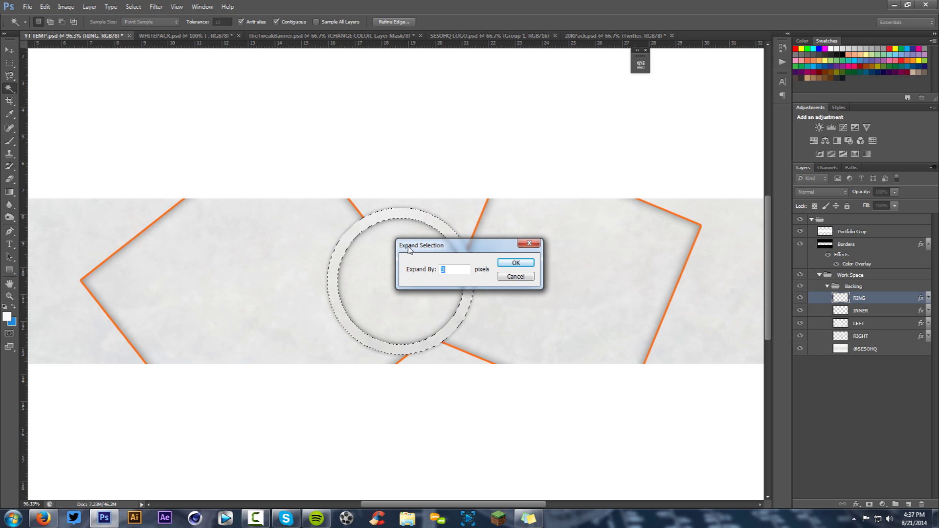
click(514, 263)
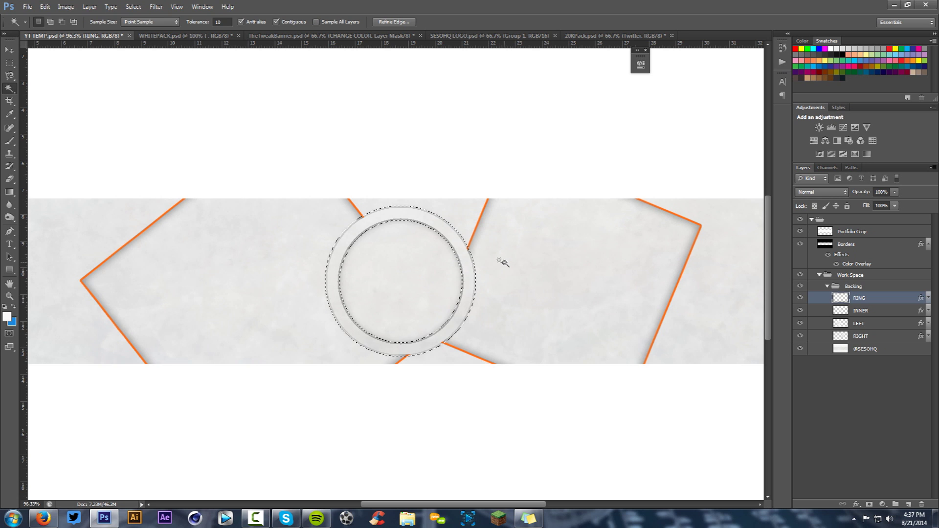
- Delete the expanded ring selection from the LEFT and RIGHT layers and deselect it
scroll(328, 211, up, 5)
scroll(497, 274, down, 2)
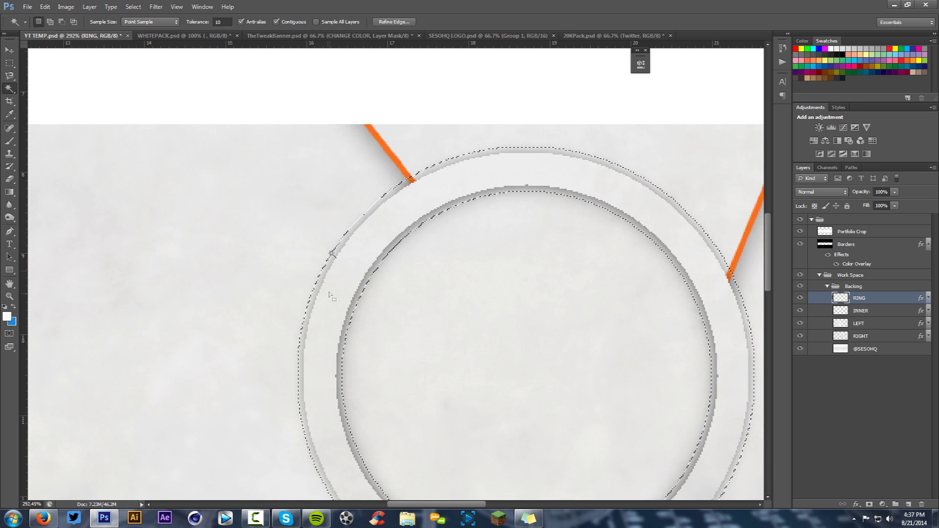
scroll(472, 183, down, 5)
scroll(451, 210, up, 3)
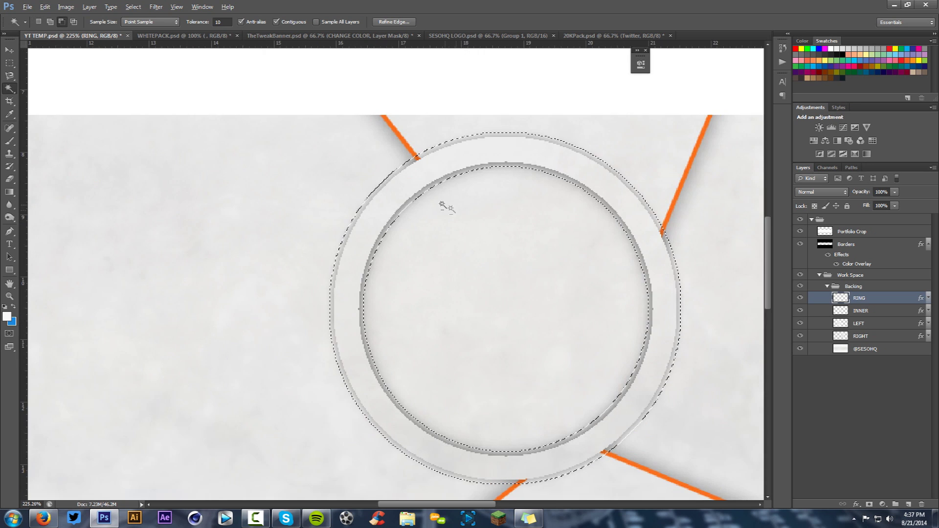
scroll(614, 189, down, 3)
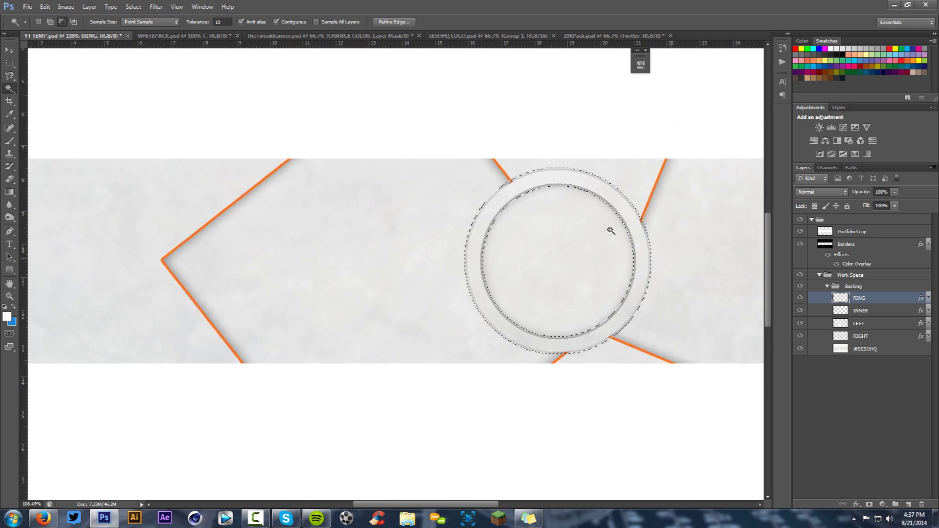
drag(678, 271, 582, 271)
click(887, 324)
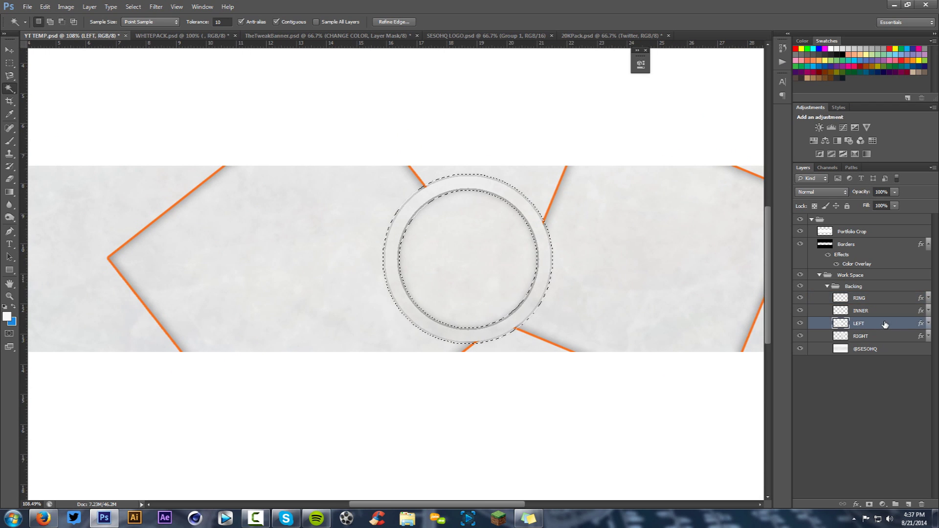
click(876, 336)
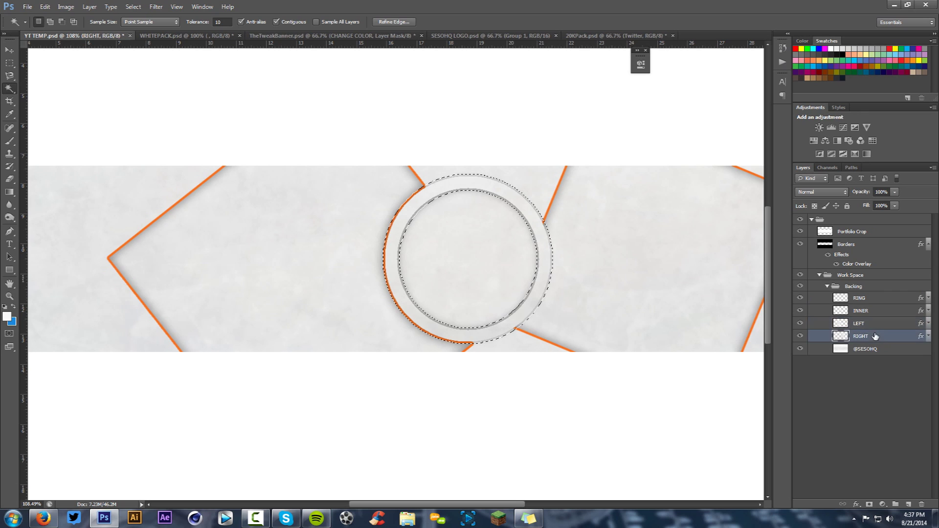
key(ctrl+d)
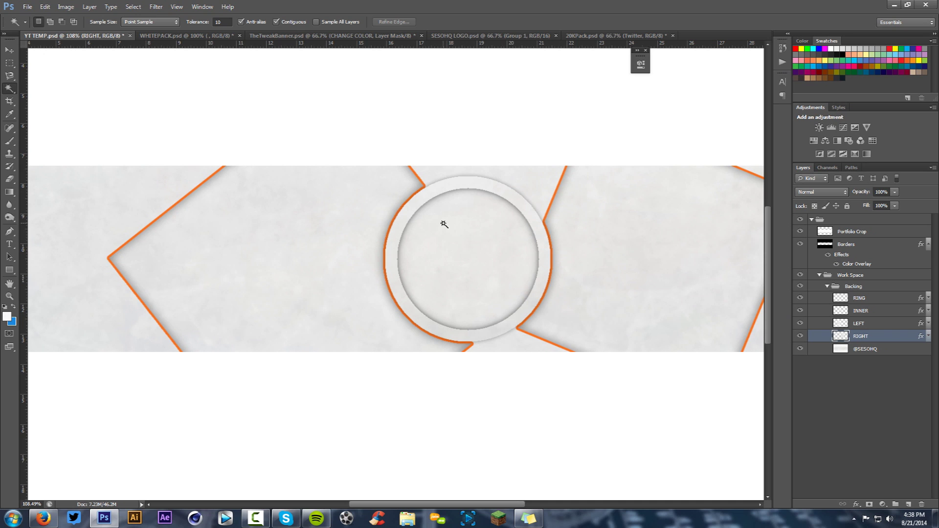
- Select the circle on the INNER layer, delete that area from the LEFT and RIGHT layers, and deselect it
scroll(472, 218, down, 5)
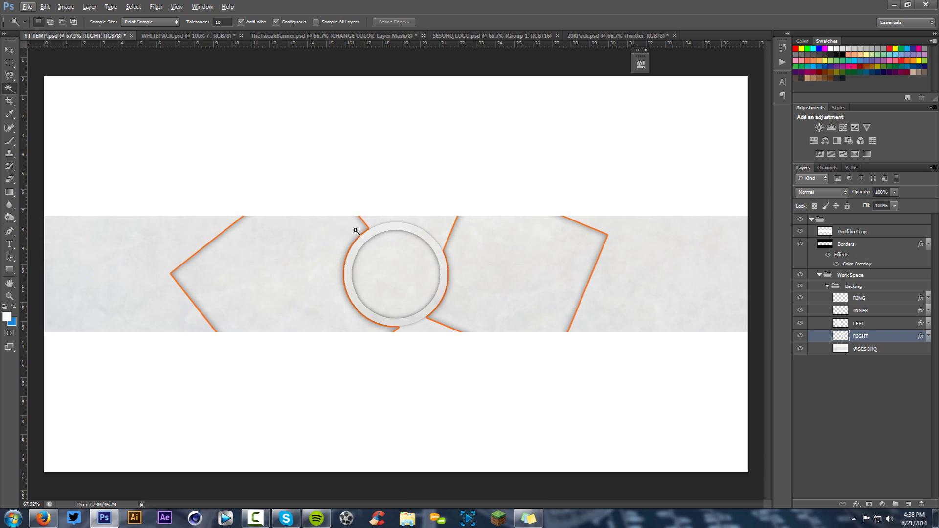
scroll(366, 284, up, 3)
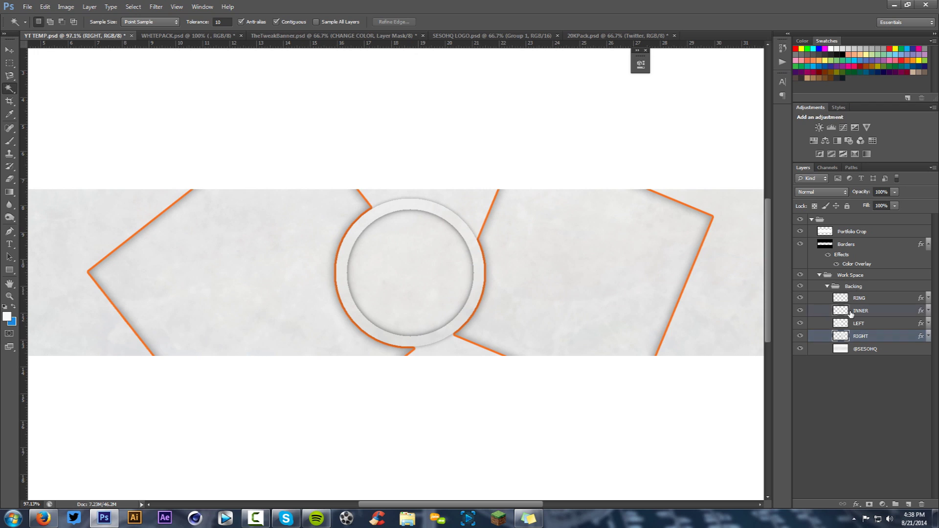
click(871, 311)
click(404, 260)
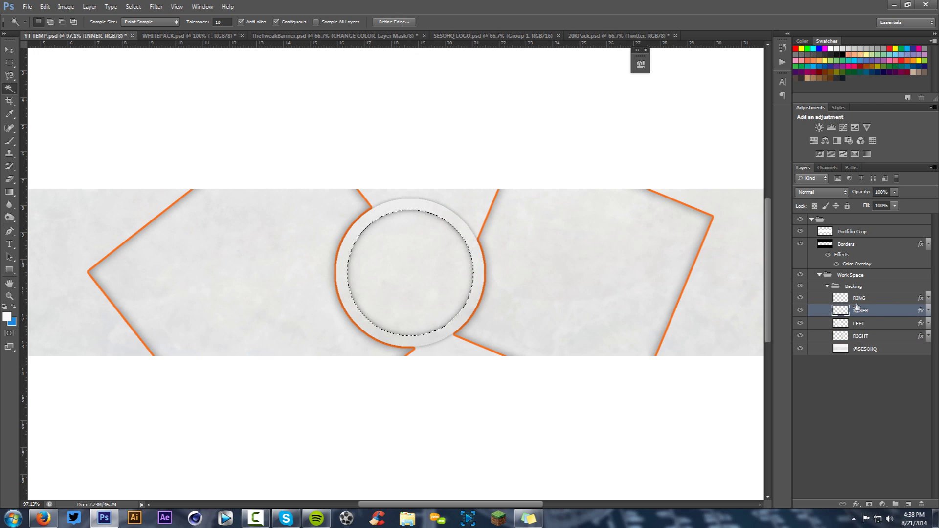
click(870, 325)
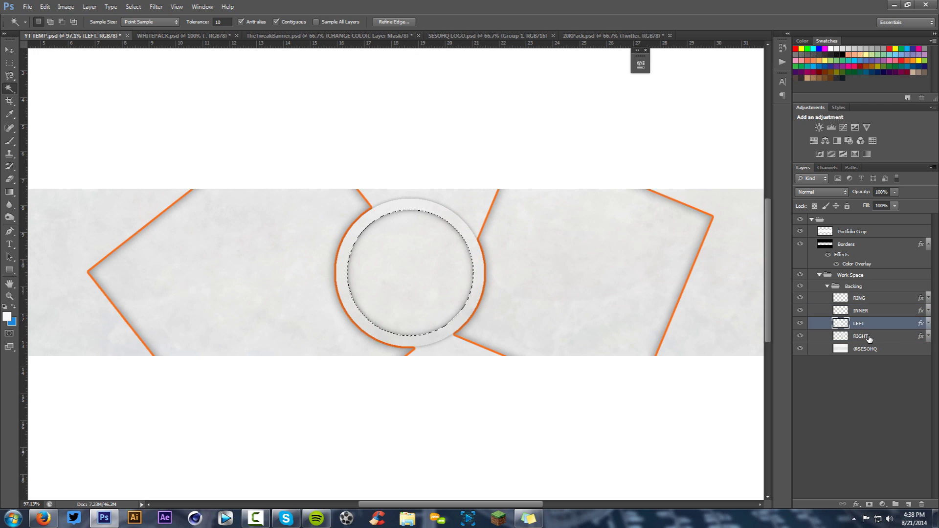
click(868, 337)
key(ctrl+d)
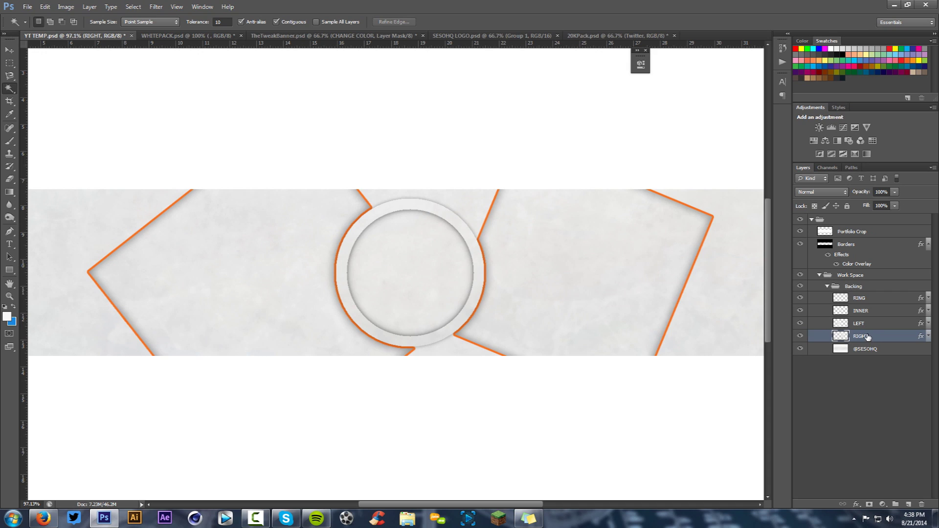
- Bring the Group 1 logo from SESOHQ LOGO.psd into YT TEMP.psd, size and centre it inside the ring, and place its layer above RING
key(v)
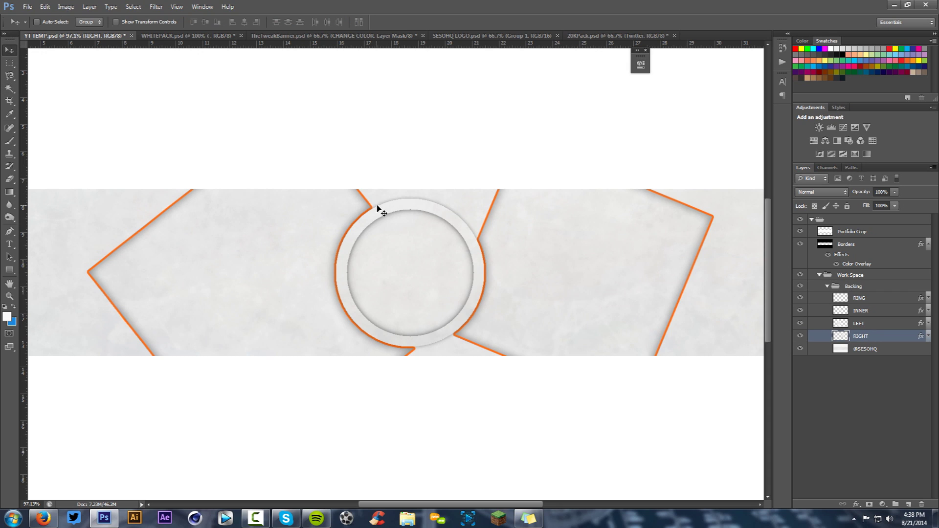
scroll(377, 208, down, 4)
click(473, 35)
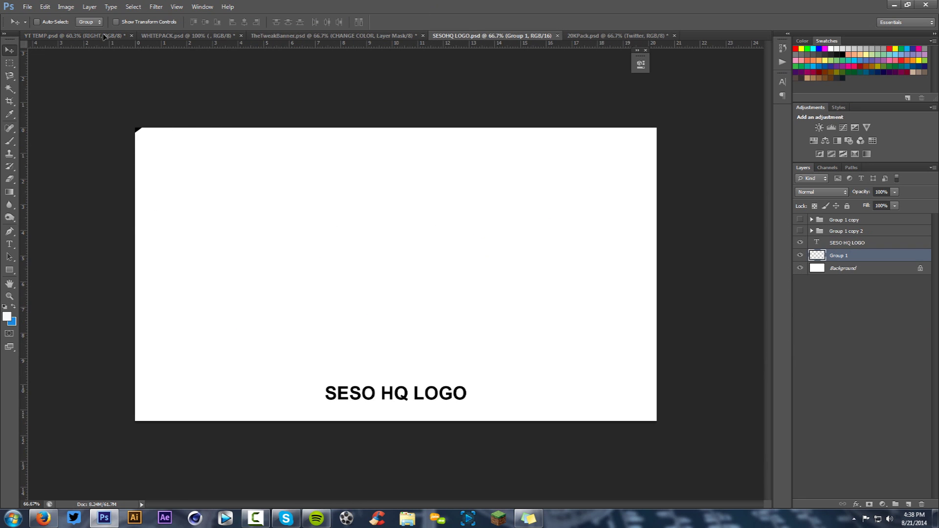
drag(104, 35, 355, 279)
key(ctrl+t)
key(Return)
drag(842, 336, 841, 292)
drag(424, 294, 493, 264)
scroll(357, 278, up, 1)
- Apply a Color Overlay to the logo layer using the orange f77f36 sampled from the left shape's outline
double_click(894, 299)
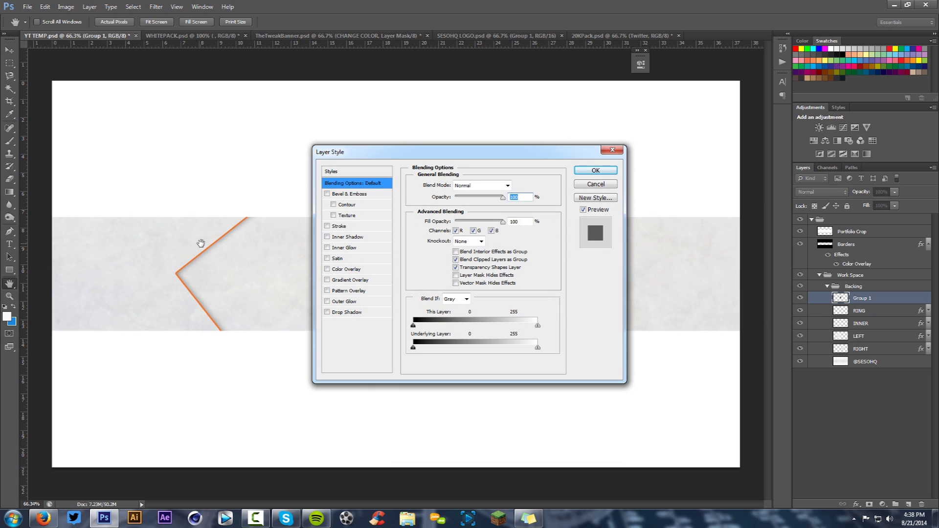
click(344, 270)
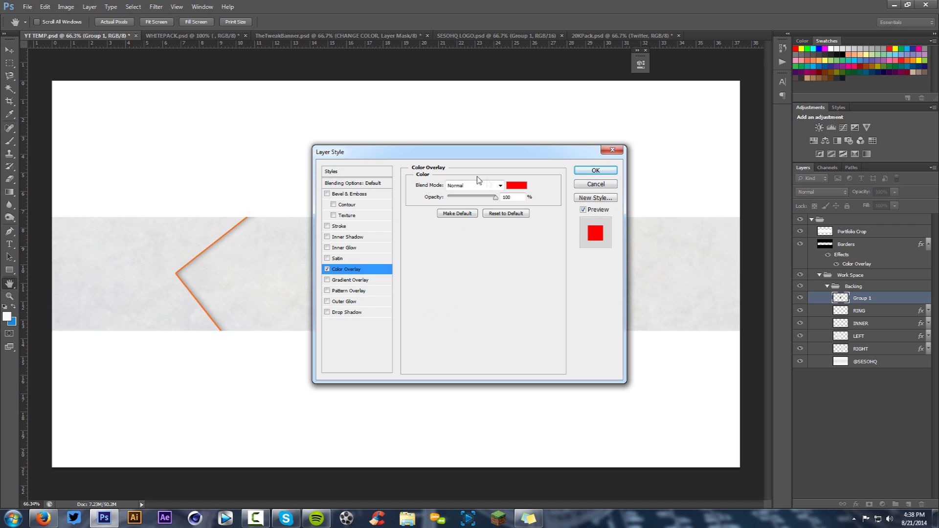
click(514, 185)
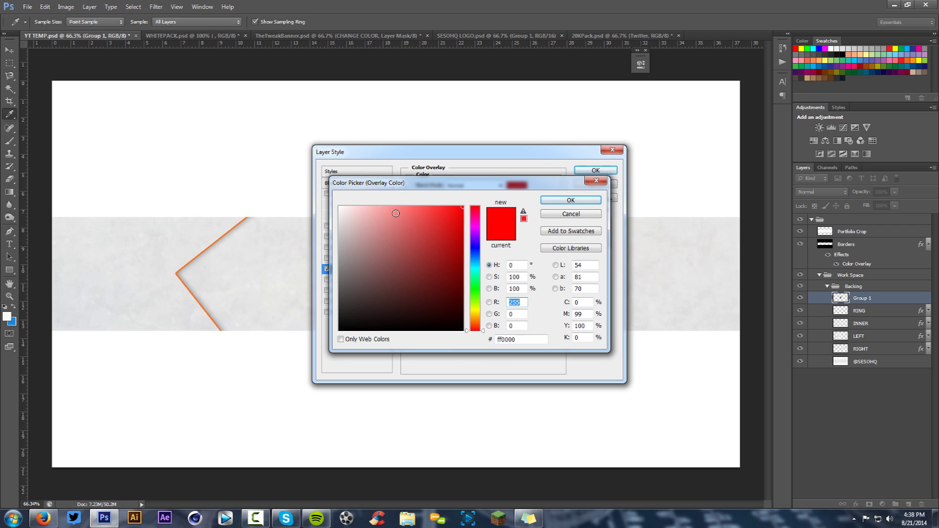
click(230, 230)
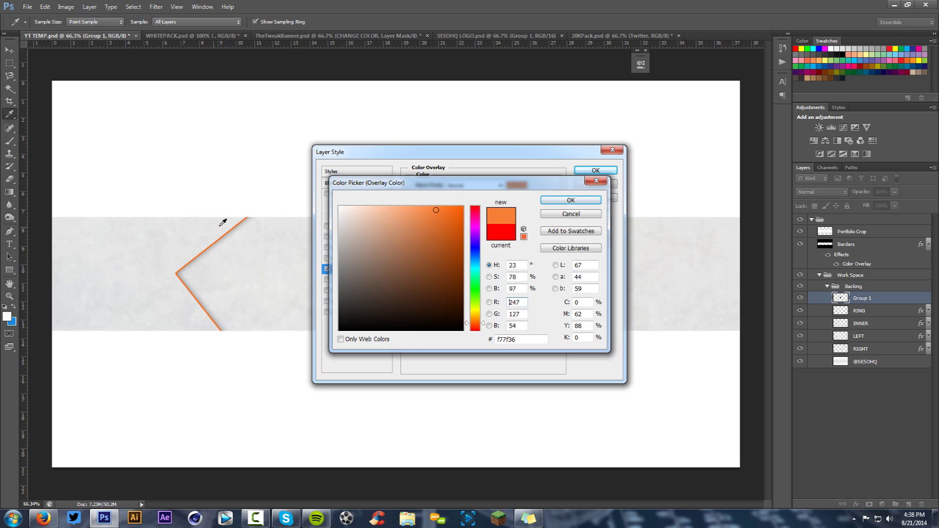
click(571, 200)
click(605, 171)
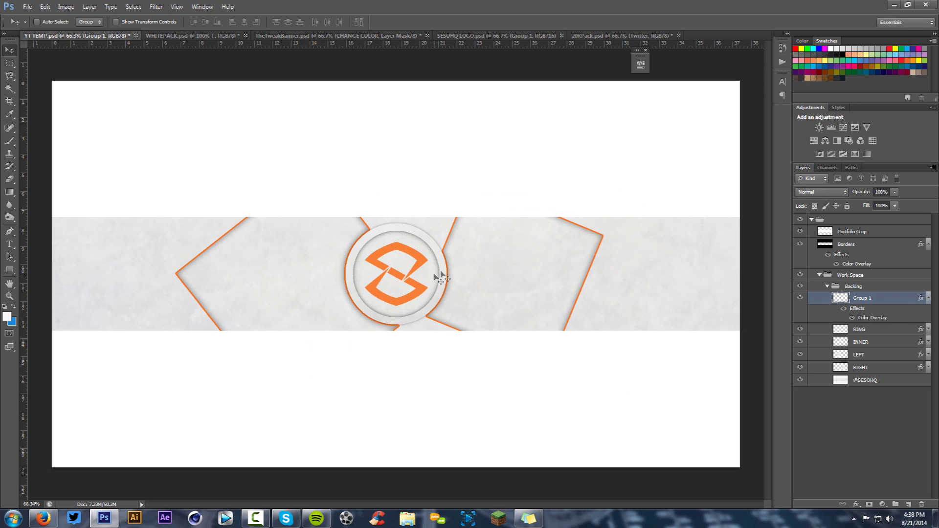
- Rename the logo layer as LOGO and collapse its effects list
key(alt)
double_click(861, 299)
text(LOGO)
key(Return)
click(928, 299)
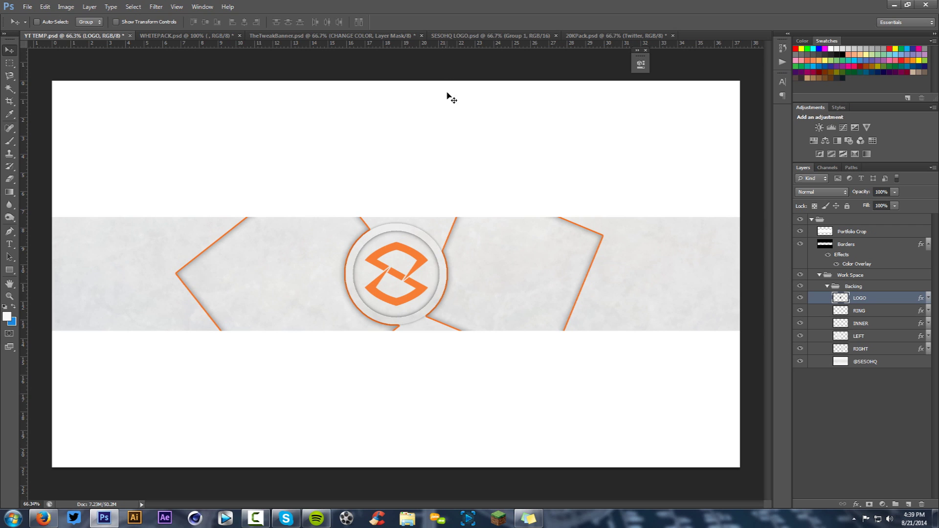
- Copy soldier image 1 from the AW STOCKS group of WHITEPACK.psd into YT TEMP.psd
click(210, 36)
click(812, 231)
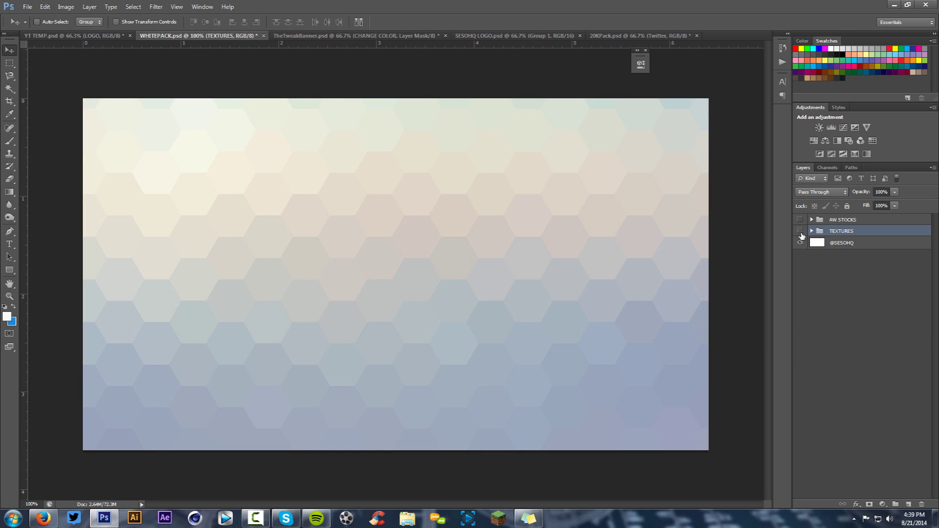
click(800, 231)
click(811, 220)
click(800, 231)
click(801, 231)
click(800, 244)
click(845, 245)
drag(353, 254, 497, 274)
key(ctrl+t)
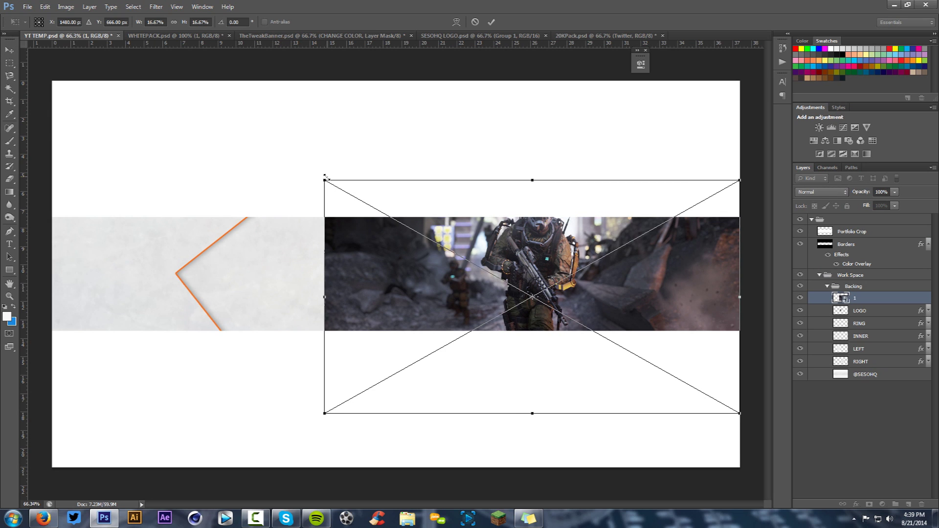
drag(328, 181, 470, 212)
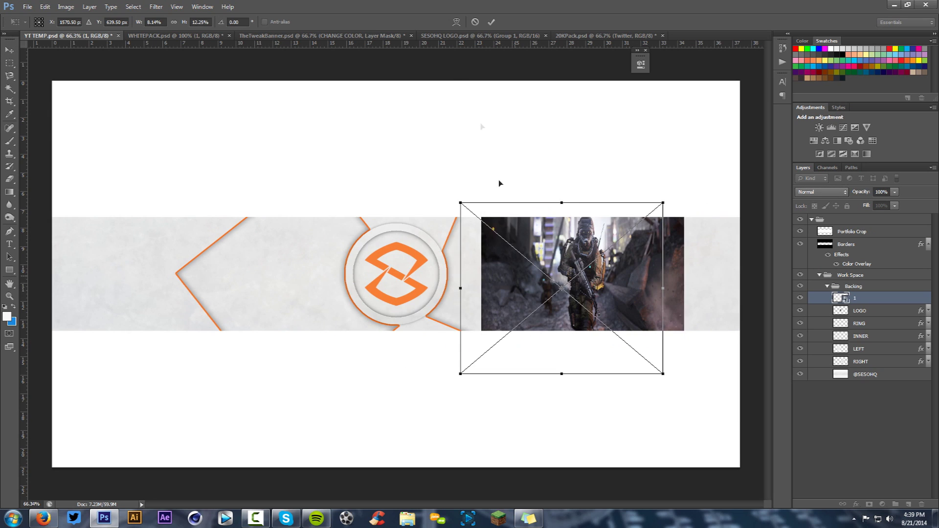
click(475, 22)
- Shrink the soldier image proportionally and position it over the right-hand orange-outlined shape
key(ctrl+t)
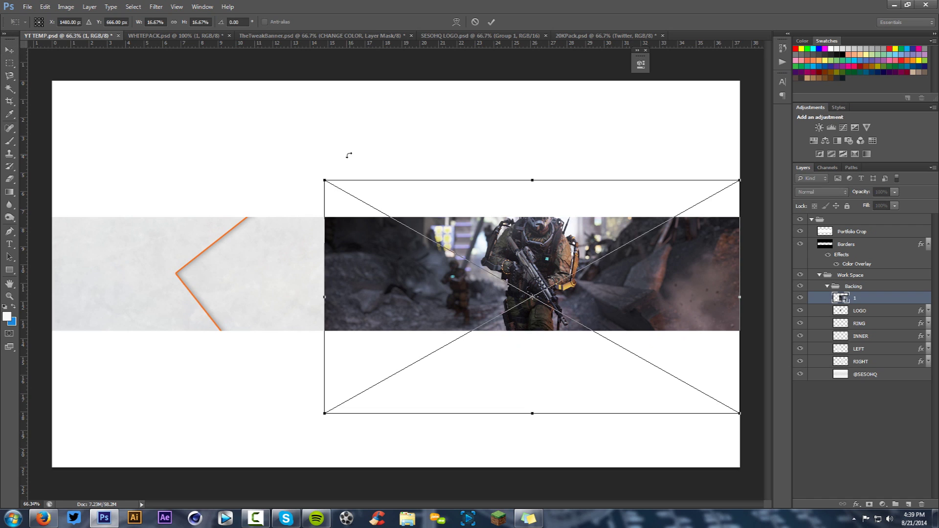
drag(326, 180, 555, 288)
key(Return)
drag(624, 327, 579, 264)
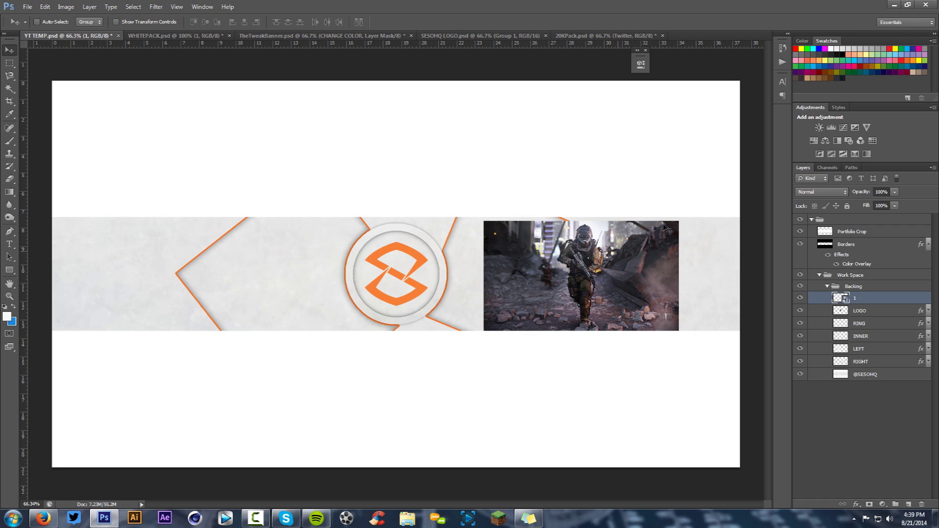
- Scale the soldier image to about 8.17% so it fills the banner strip's height, and move its layer directly above RIGHT
key(ctrl+t)
mouse_move(679, 220)
mouse_down()
mouse_move(692, 203)
mouse_move(691, 214)
mouse_up()
key(Return)
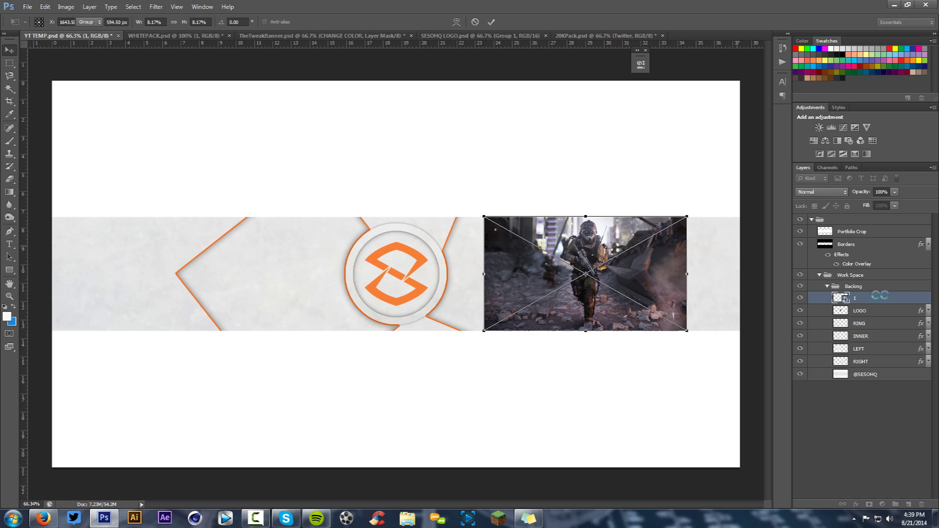
drag(853, 299, 863, 354)
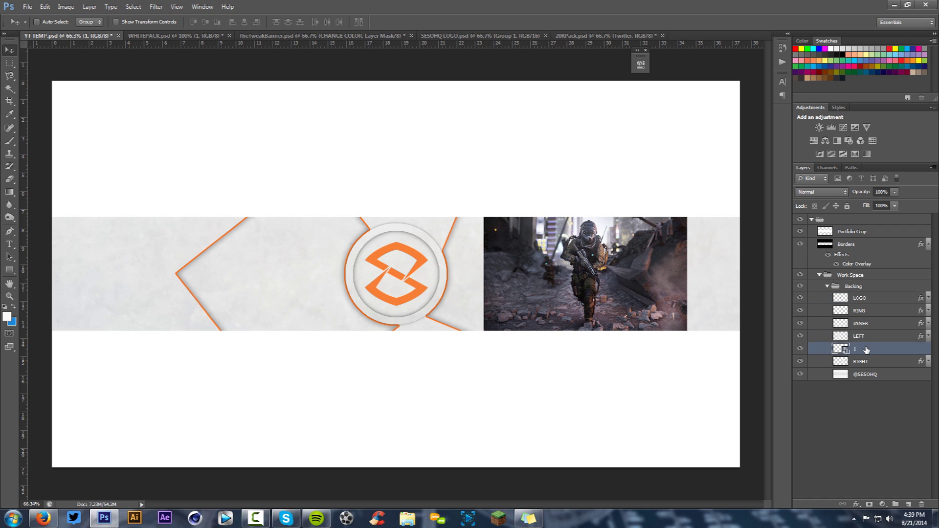
- Clip the soldier image to the RIGHT shape and move it so the soldier stands near that shape's outer edge
right_click(866, 349)
click(862, 153)
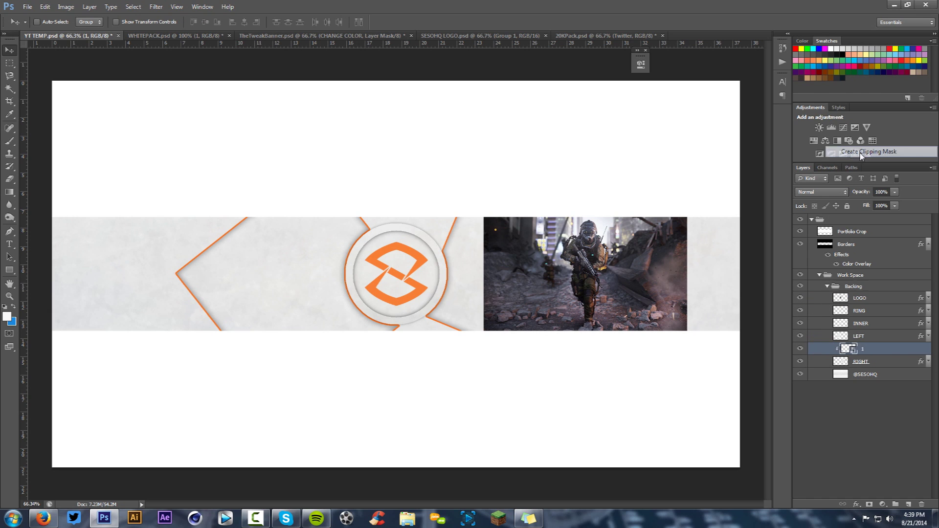
drag(593, 269, 592, 265)
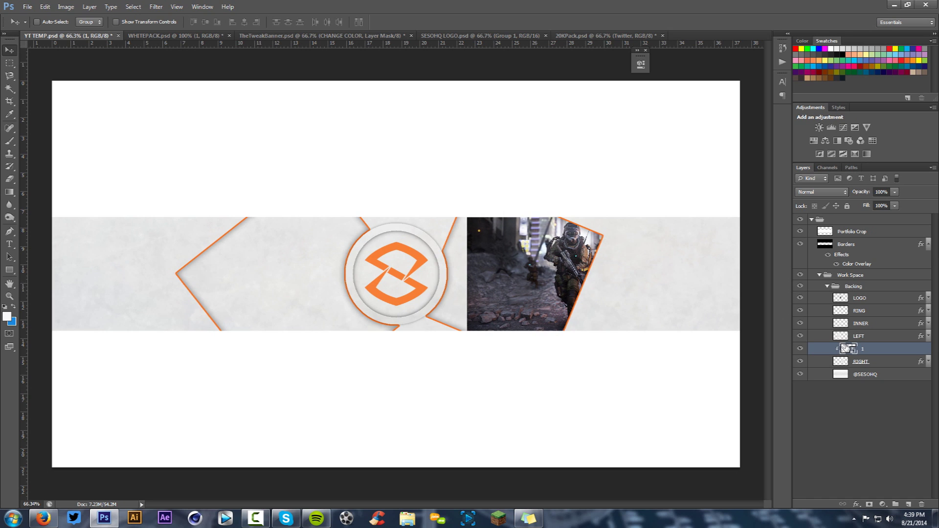
- Set the soldier layer to Luminosity blending at 38% opacity and nudge the image slightly left
click(831, 192)
click(811, 443)
drag(886, 206, 865, 207)
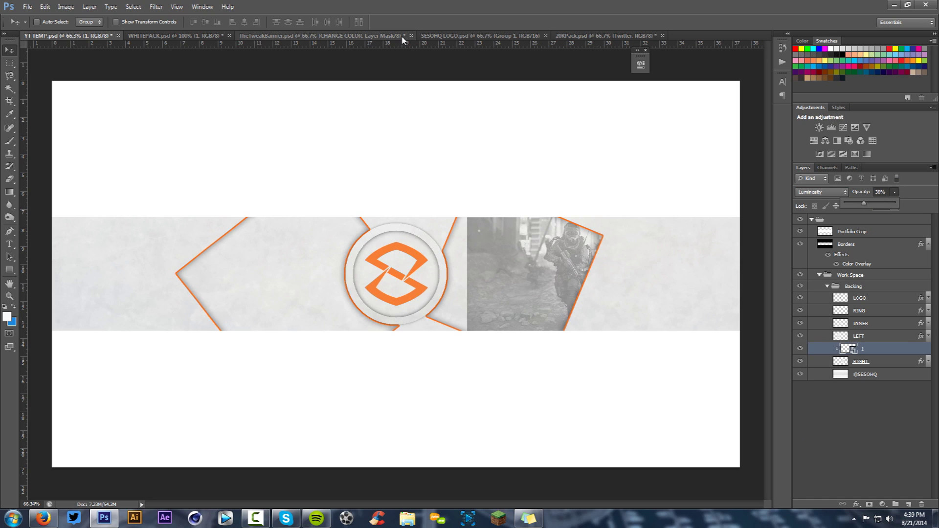
mouse_move(525, 255)
mouse_down()
mouse_move(455, 261)
mouse_move(499, 249)
mouse_move(504, 258)
mouse_move(536, 253)
mouse_up()
- Rasterize the soldier layer and erase its hard edge beside the ring with a large soft eraser
key(e)
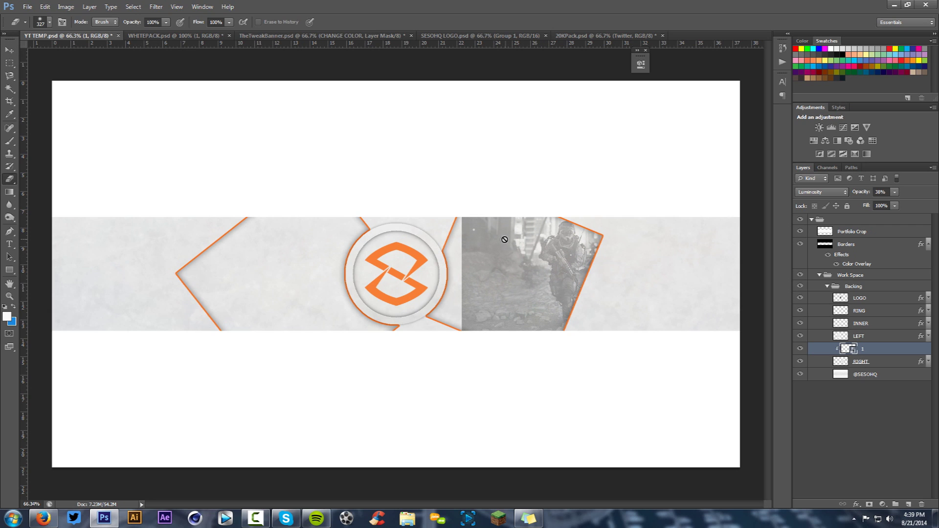
right_click(883, 350)
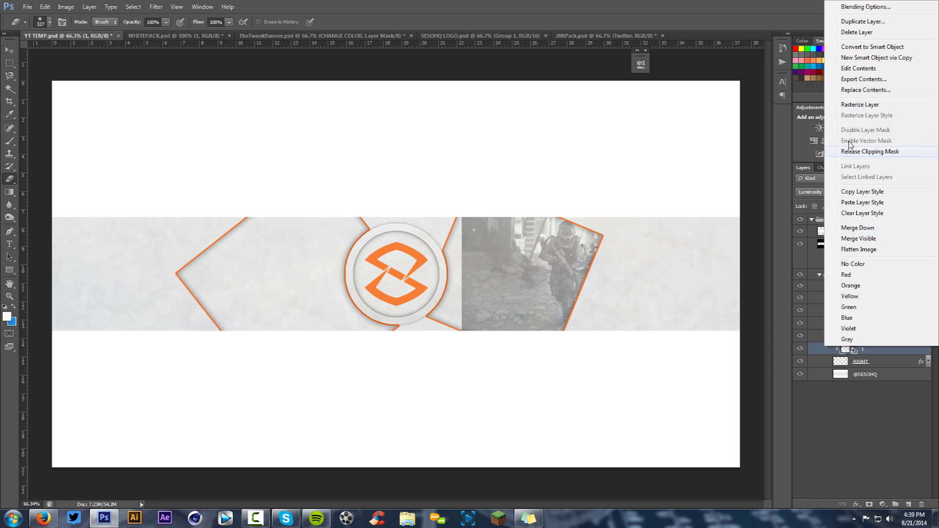
click(886, 130)
mouse_move(457, 242)
mouse_down()
mouse_move(454, 336)
mouse_move(436, 293)
mouse_up()
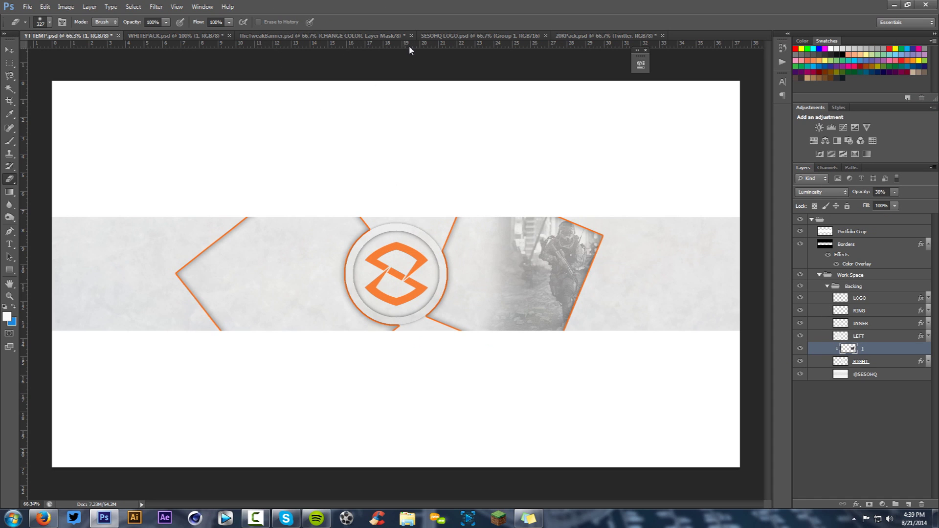
- Show only the first AW STOCKS image in WHITEPACK.psd and copy it into YT TEMP.psd
click(154, 36)
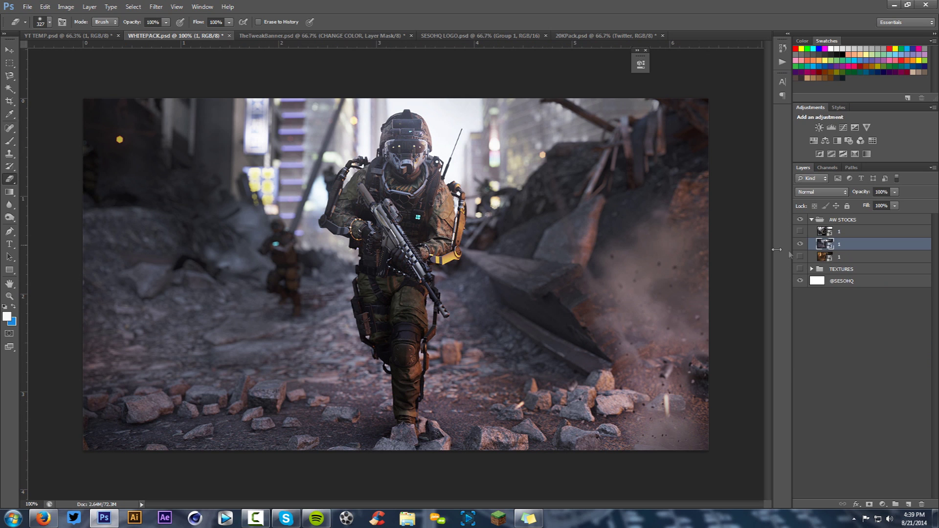
click(800, 244)
click(800, 232)
click(861, 232)
key(v)
drag(484, 213, 452, 265)
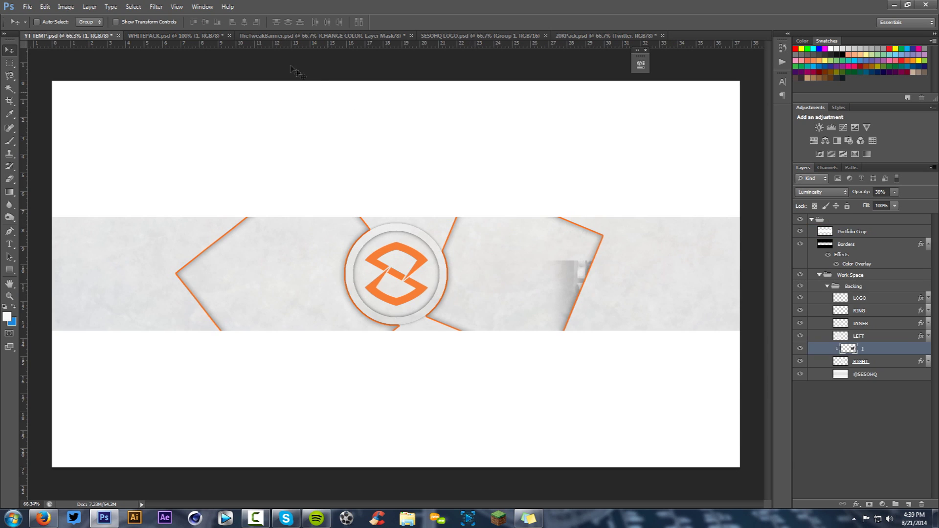
click(166, 36)
drag(103, 42, 443, 230)
- Shrink the second soldier image to cover the right-hand shape and clip it to RIGHT
key(ctrl+t)
drag(719, 183, 536, 250)
key(Return)
right_click(861, 350)
click(869, 155)
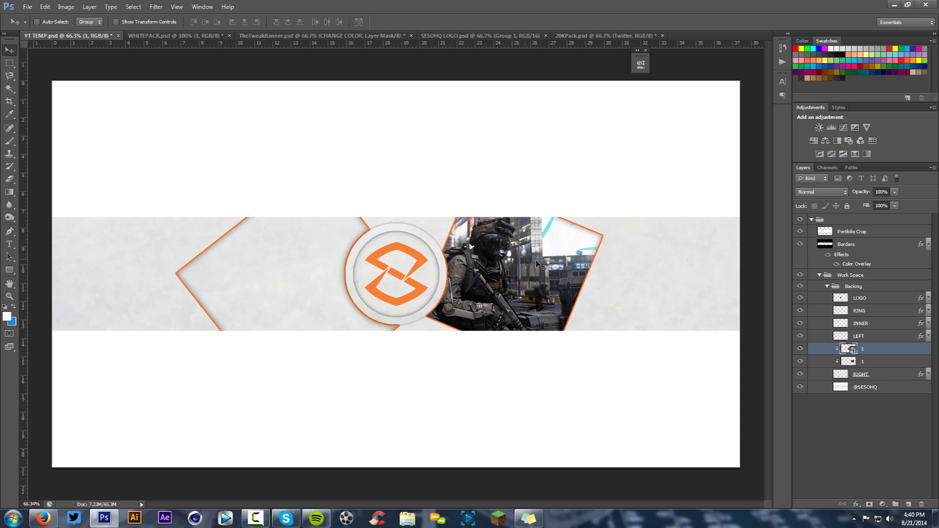
- Copy the layer style of the first soldier layer onto the second soldier layer
right_click(870, 364)
click(851, 187)
right_click(876, 350)
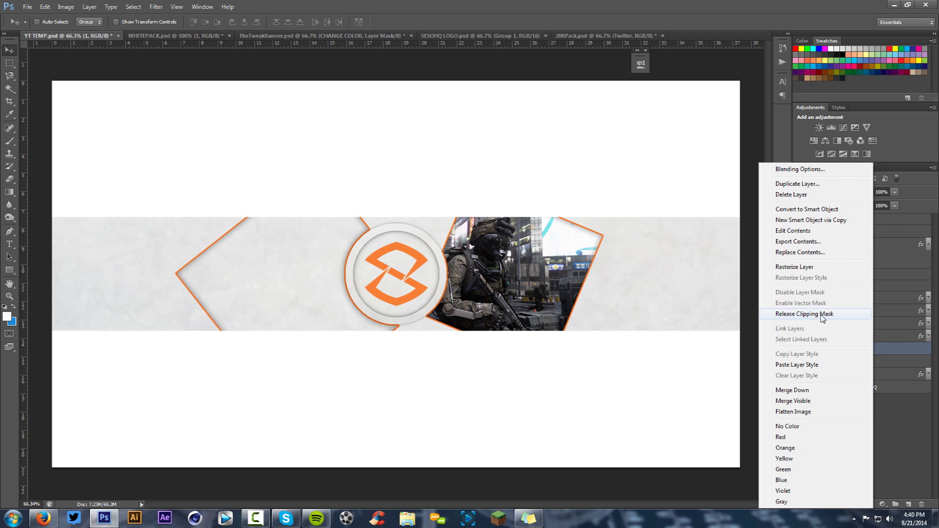
click(802, 365)
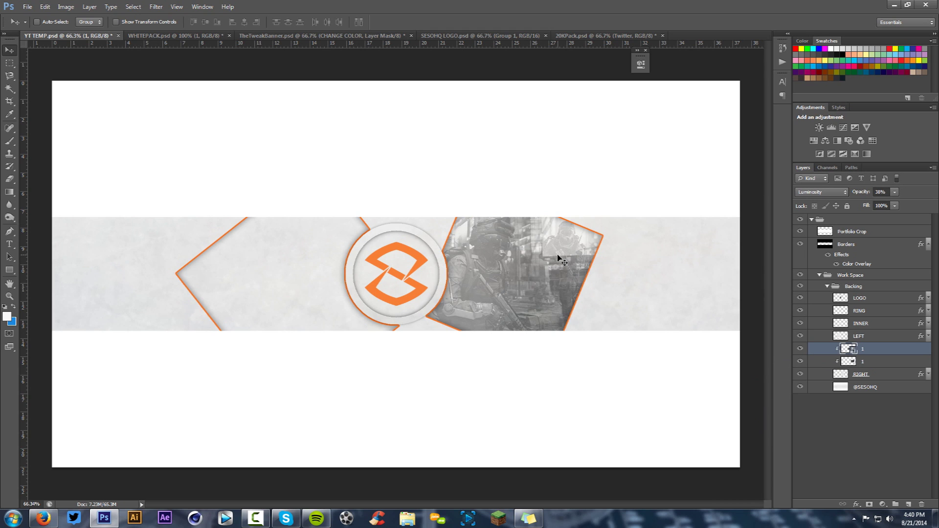
- Rasterize the second soldier layer and erase its right part with a soft eraser, revealing the first soldier
key(e)
click(661, 277)
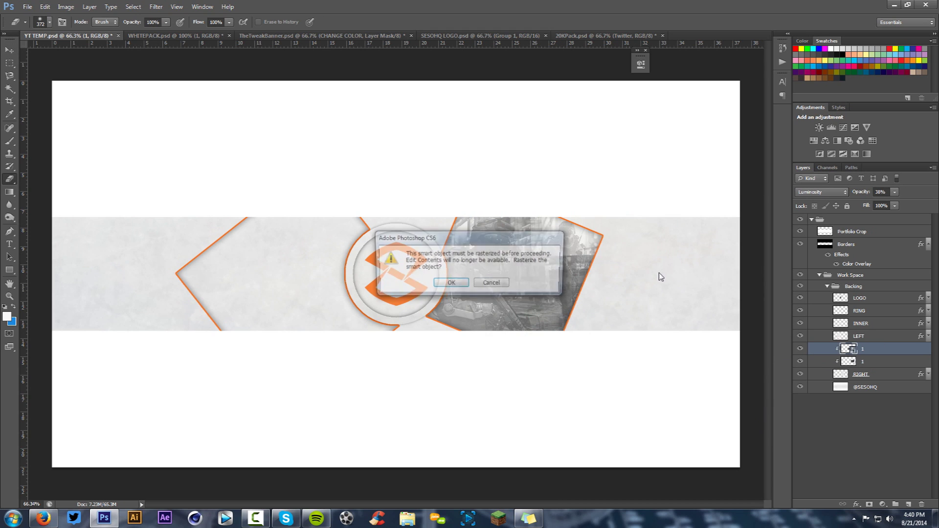
key(Return)
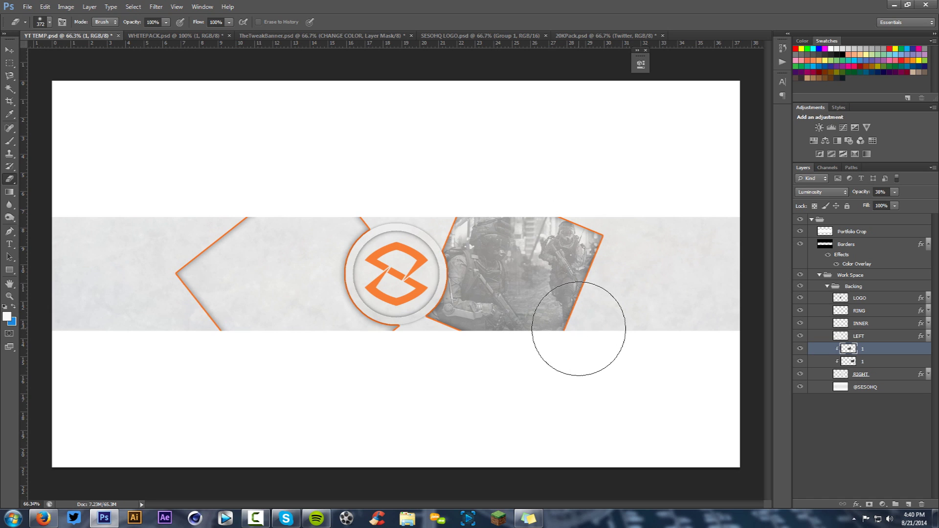
- Set the opacity of both soldier layers to 34%
key(v)
shift+click(862, 362)
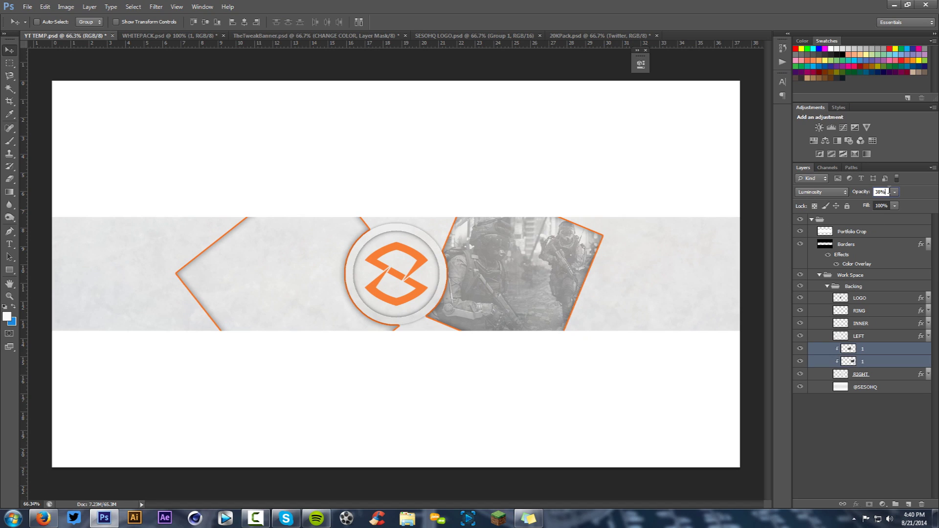
key(Return)
scroll(233, 331, up, 1)
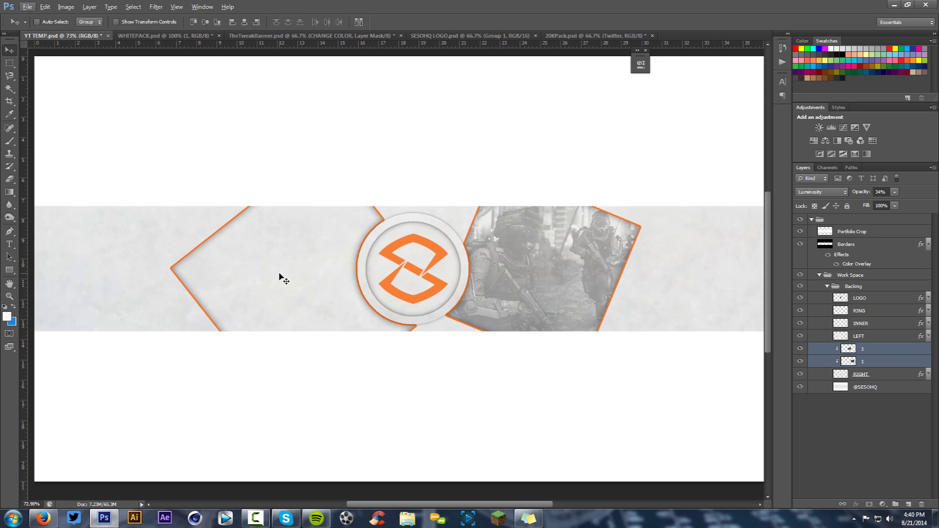
- Copy the Twitter bird icon from 20KPack.psd into YT TEMP.psd, with its layer above LOGO, and place it inside the left shape
click(568, 39)
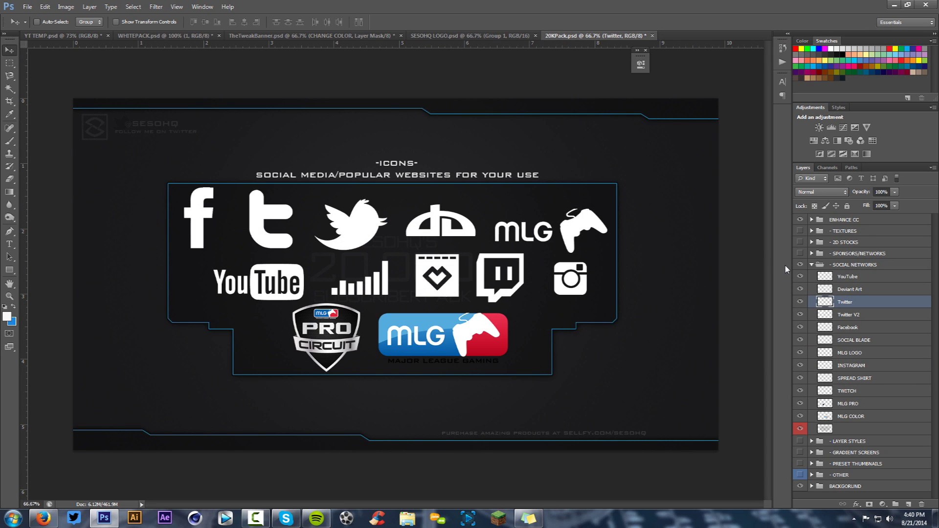
drag(450, 249, 469, 220)
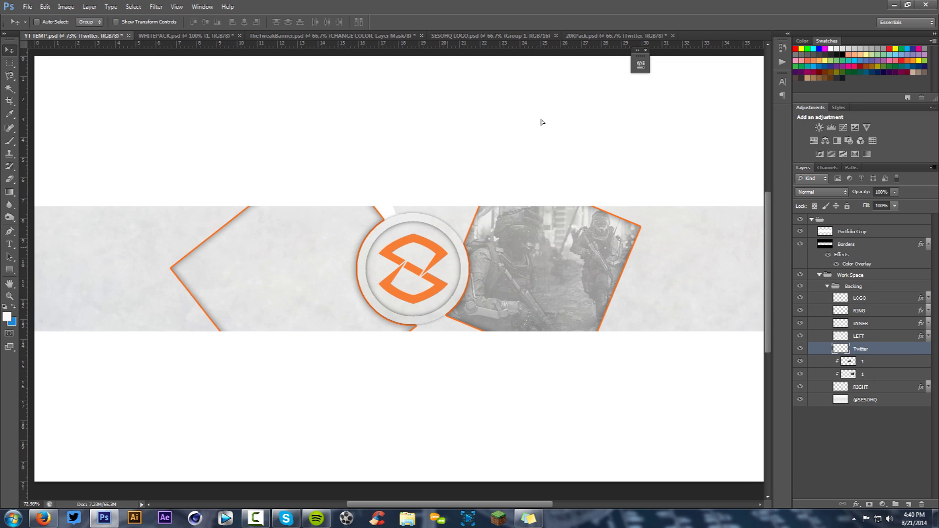
click(594, 37)
drag(112, 32, 392, 275)
drag(861, 349, 861, 293)
mouse_move(273, 283)
mouse_down()
mouse_move(287, 275)
mouse_move(279, 285)
mouse_up()
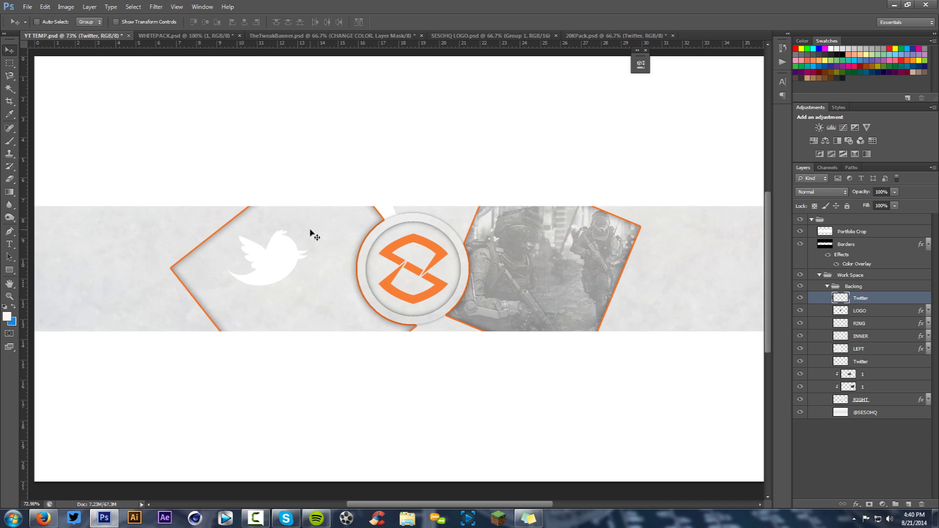
- Scale the Twitter bird down to a small icon and move it closer to the central ring
key(ctrl+t)
drag(312, 226, 244, 256)
key(Return)
drag(290, 290, 348, 259)
- Apply a dark grey Color Overlay to the Twitter bird icon
double_click(886, 294)
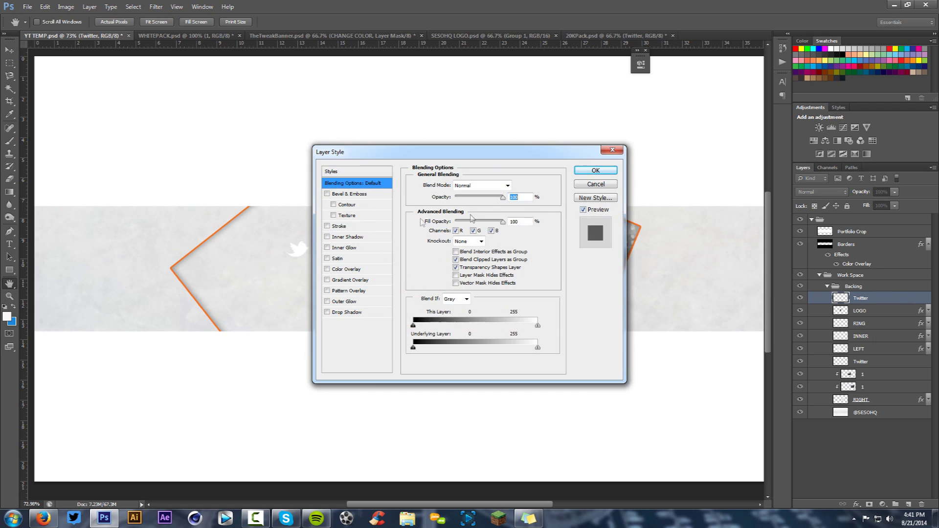
click(346, 269)
click(515, 185)
click(339, 300)
click(571, 200)
click(595, 170)
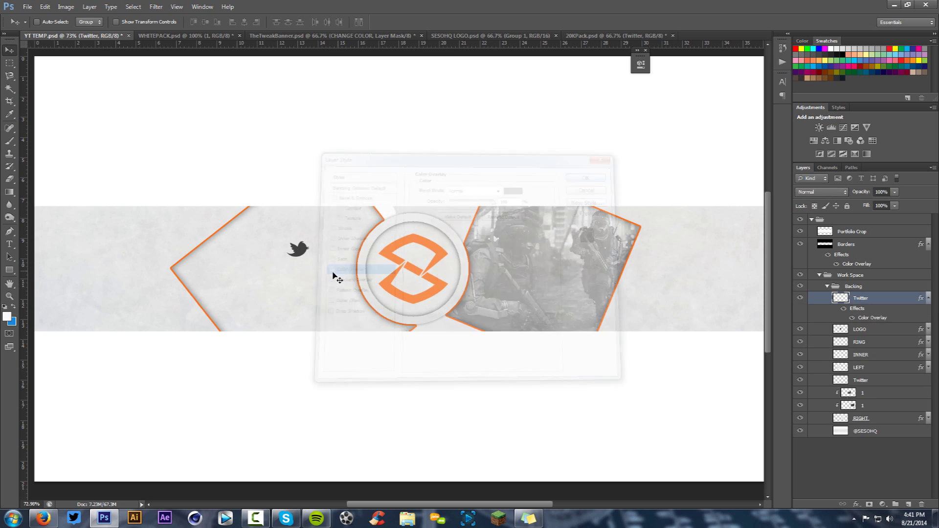
key(t)
click(280, 285)
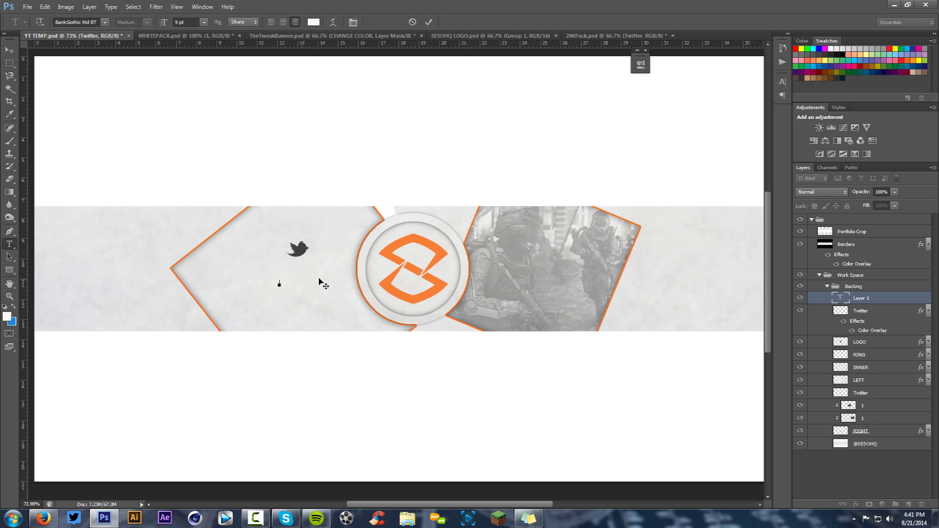
text(@SESOHQ)
key(ctrl+a)
click(313, 22)
drag(436, 184, 594, 214)
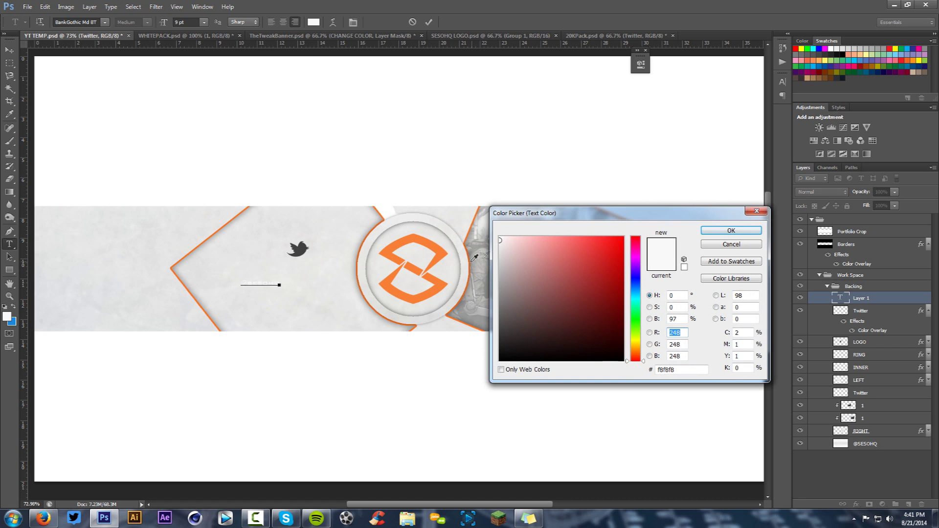
click(446, 249)
click(730, 230)
click(429, 22)
click(243, 285)
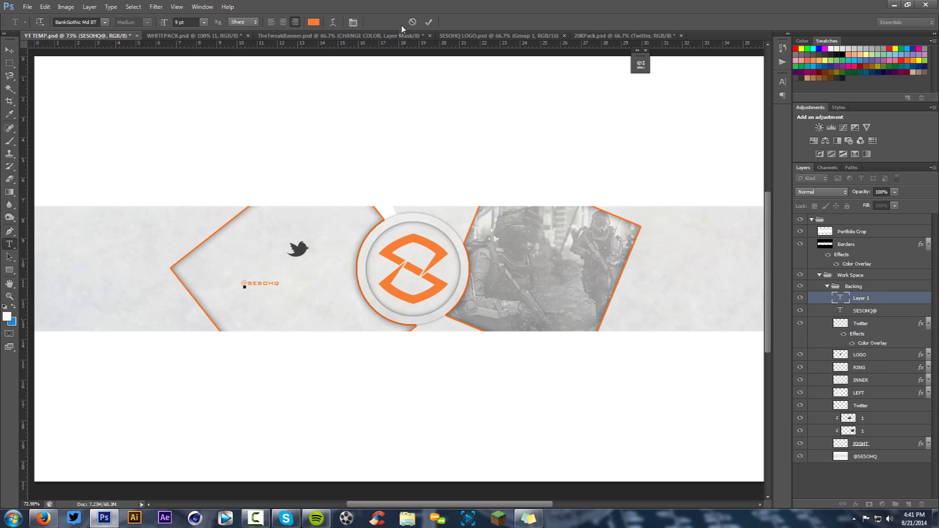
click(412, 22)
click(245, 283)
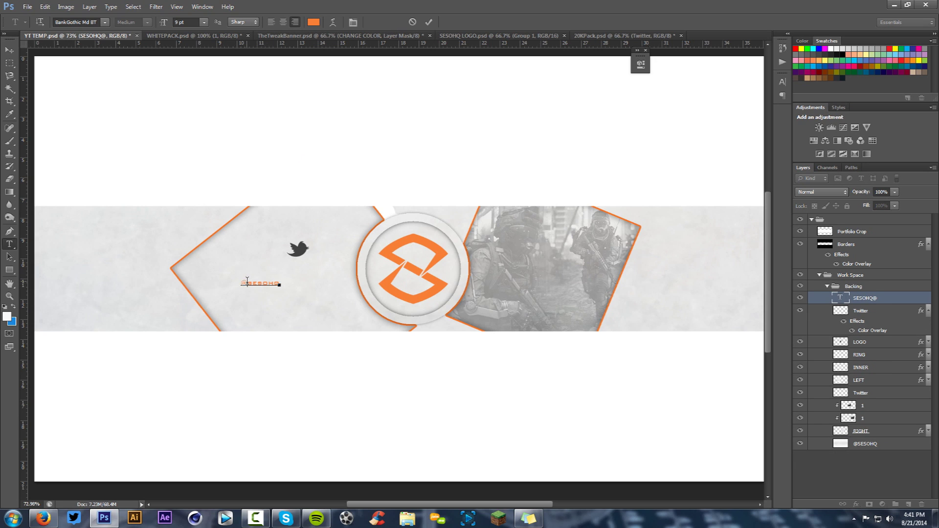
click(196, 22)
key(Return)
key(ctrl+a)
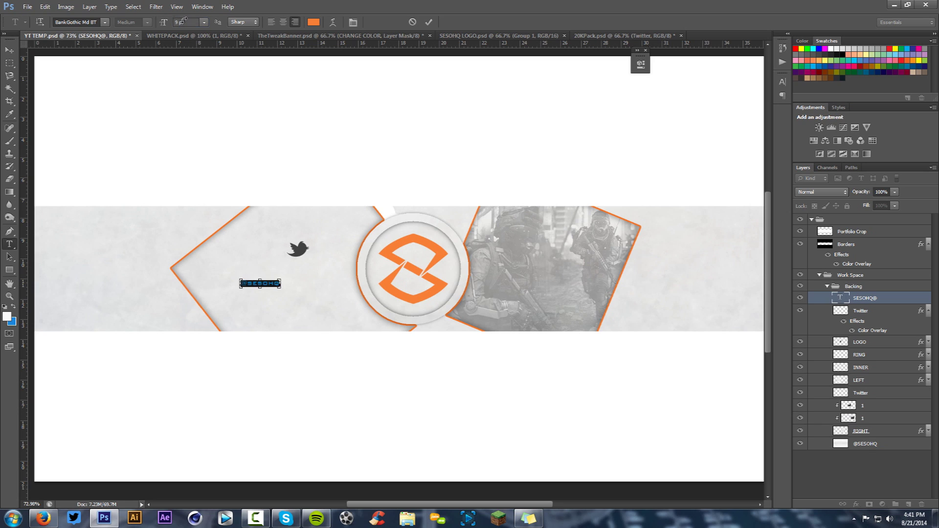
key(ctrl+shift+period)
key(ctrl+shift+period)
click(227, 282)
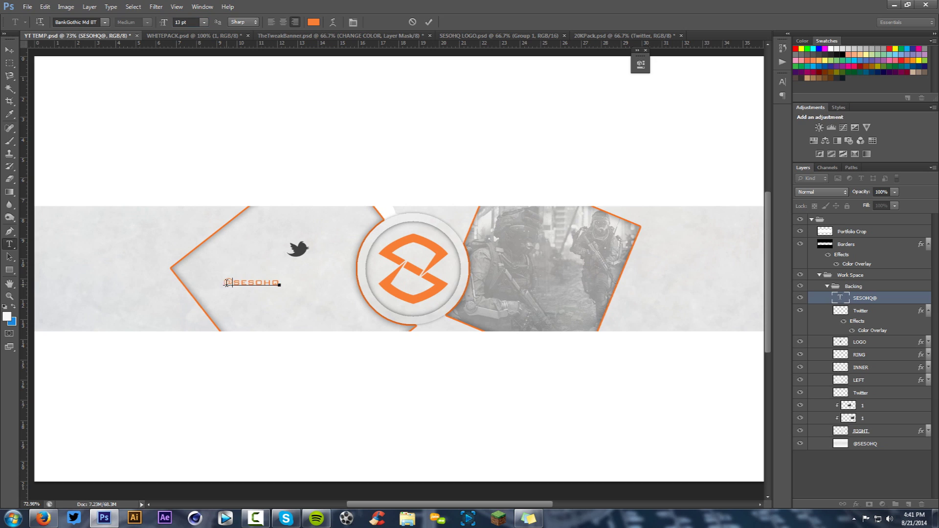
click(192, 23)
scroll(192, 23, down, 2)
click(429, 22)
key(v)
drag(308, 239, 355, 221)
drag(299, 265, 299, 276)
- Change the duplicated text to FOLLOWME
key(t)
double_click(299, 276)
click(301, 277)
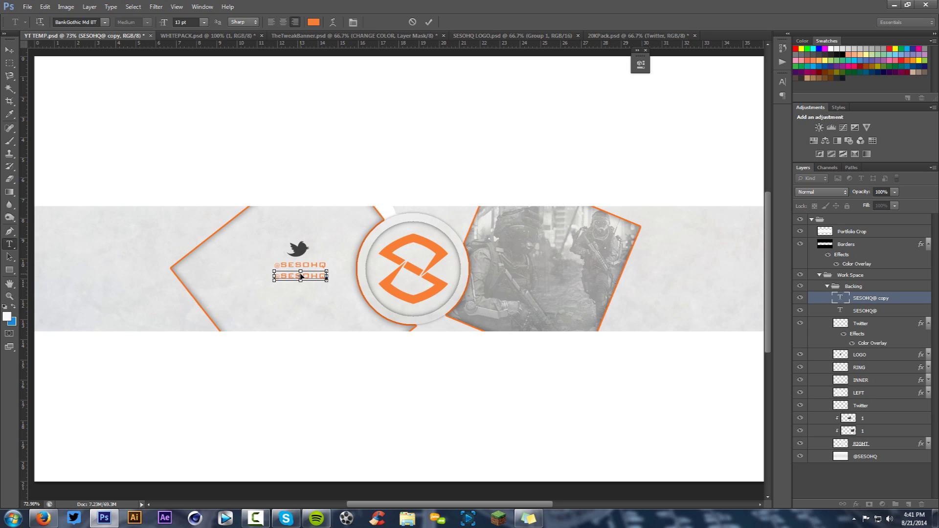
key(ctrl+a)
text(FOLLOWME)
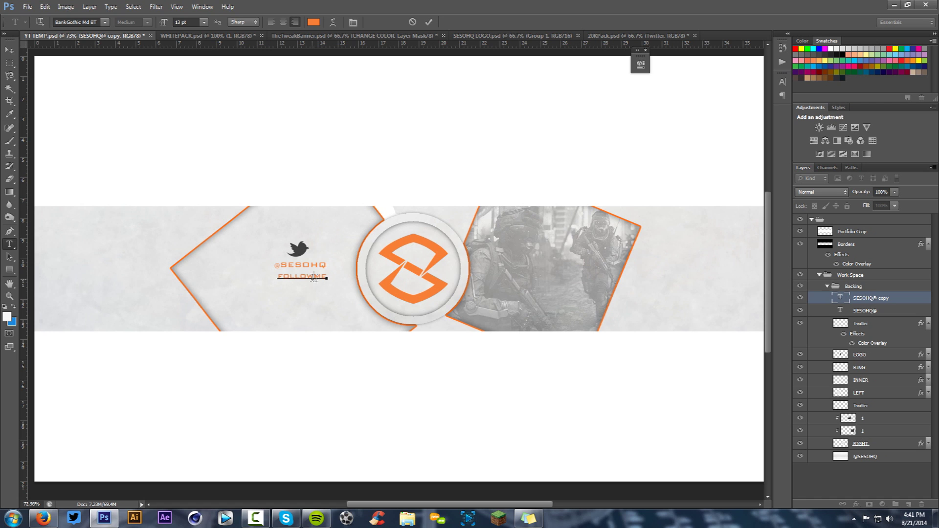
- Colour the ME part of the FOLLOWME text dark grey, 404040
click(313, 22)
text(404040)
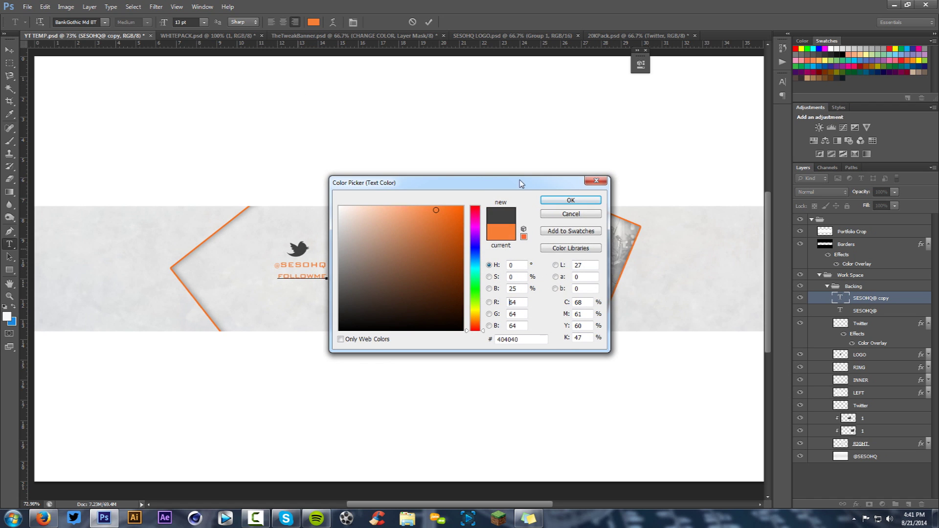
click(567, 199)
click(429, 22)
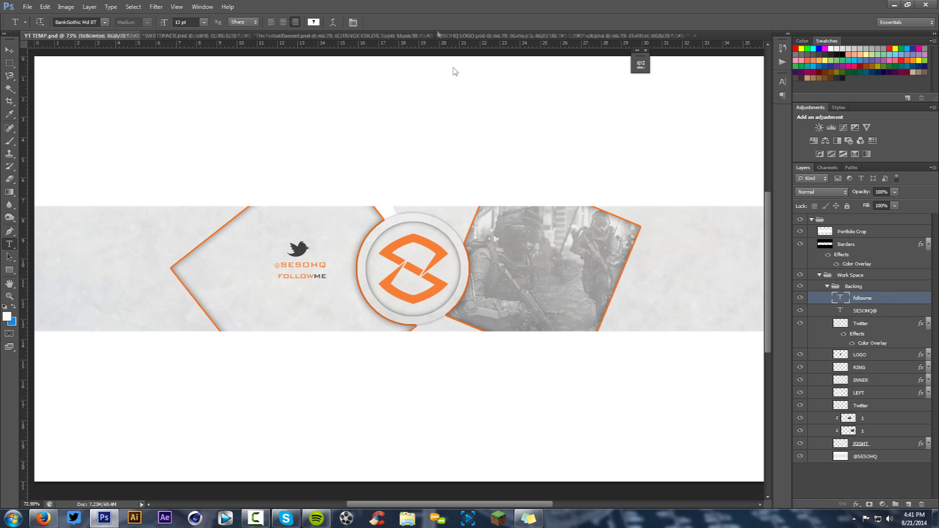
- Move FOLLOWME above the Twitter bird, then shift both texts and the bird down to the middle of the banner strip
key(v)
drag(312, 287, 309, 241)
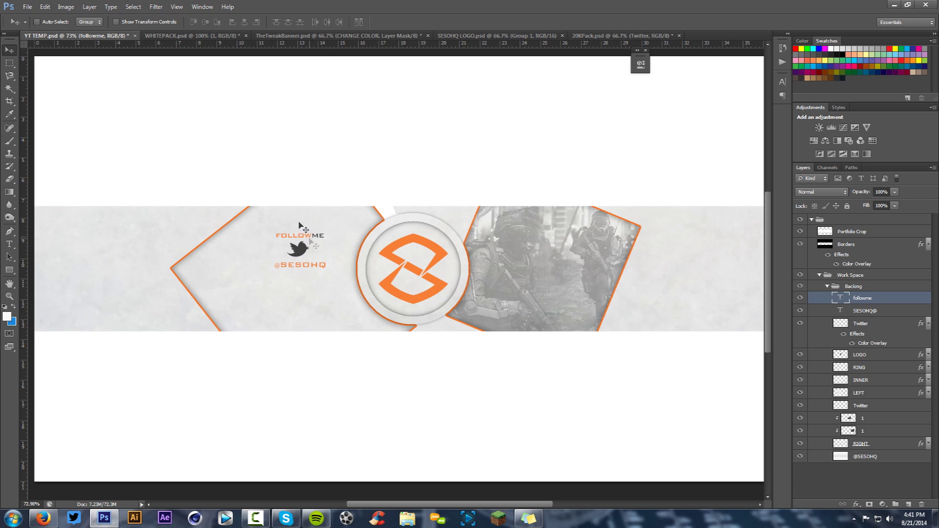
click(928, 323)
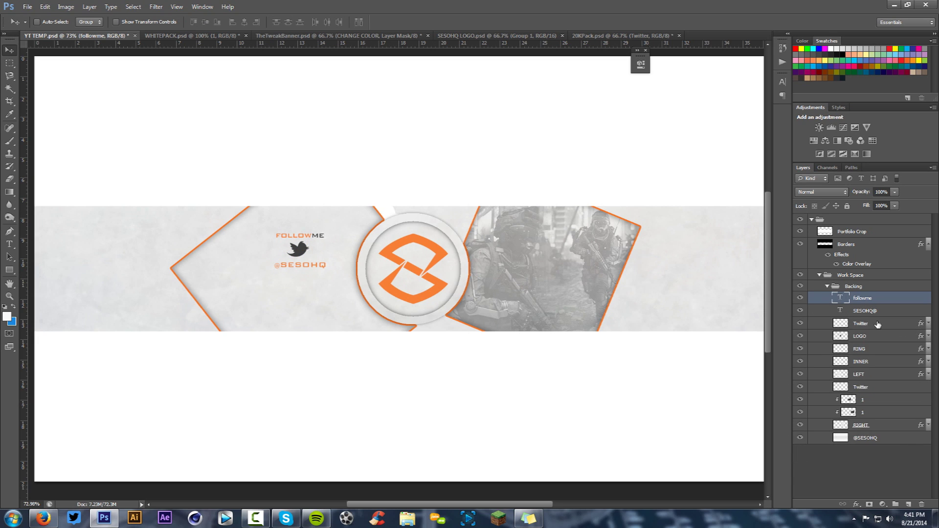
shift+click(878, 323)
drag(344, 243, 336, 264)
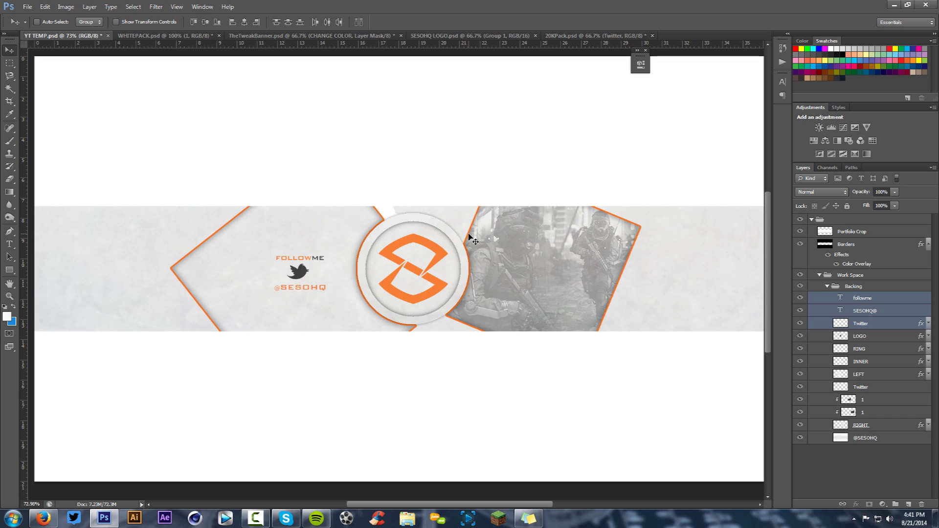
- Group the two text layers with the Twitter bird and name the group TWITTER
key(ctrl+g)
double_click(862, 298)
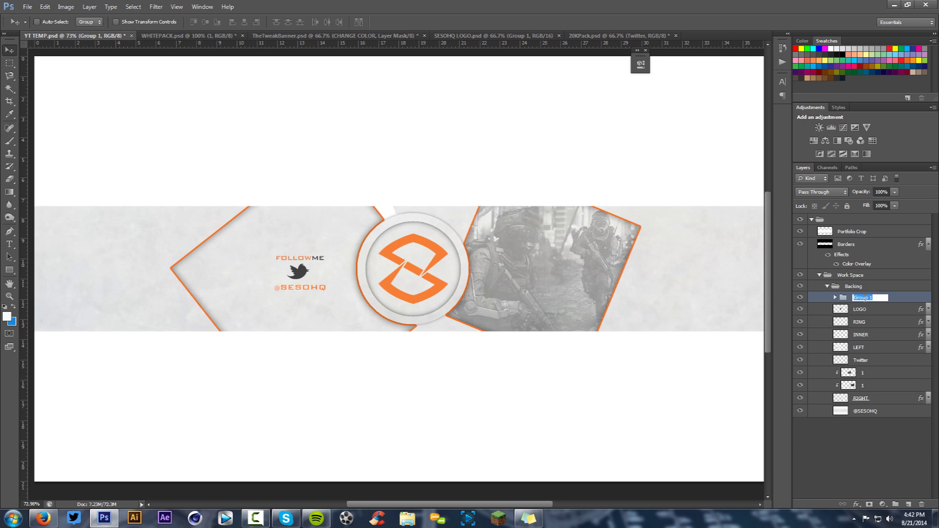
text(TWITTER)
key(Return)
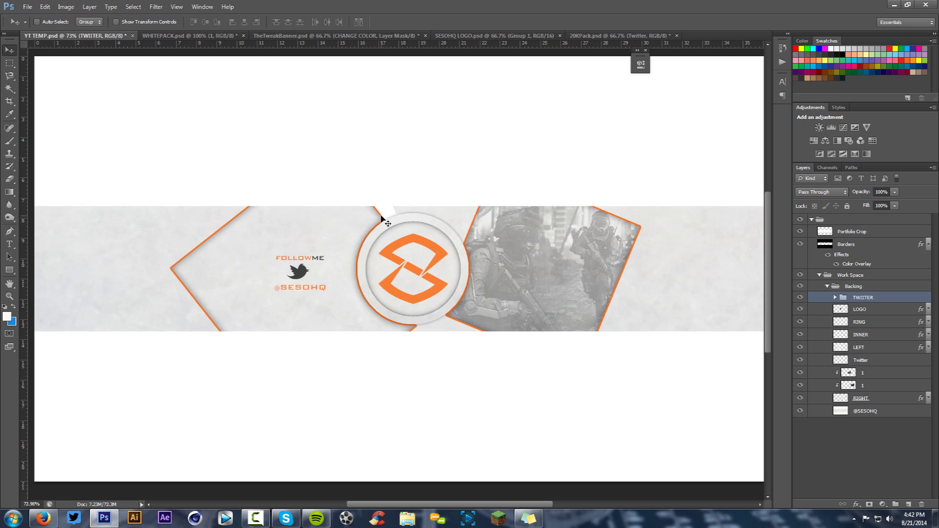
- Check the LOGO, RING, INNER and LEFT layers by switching each off and on to trace the stray white shape behind the ring
scroll(381, 216, up, 5)
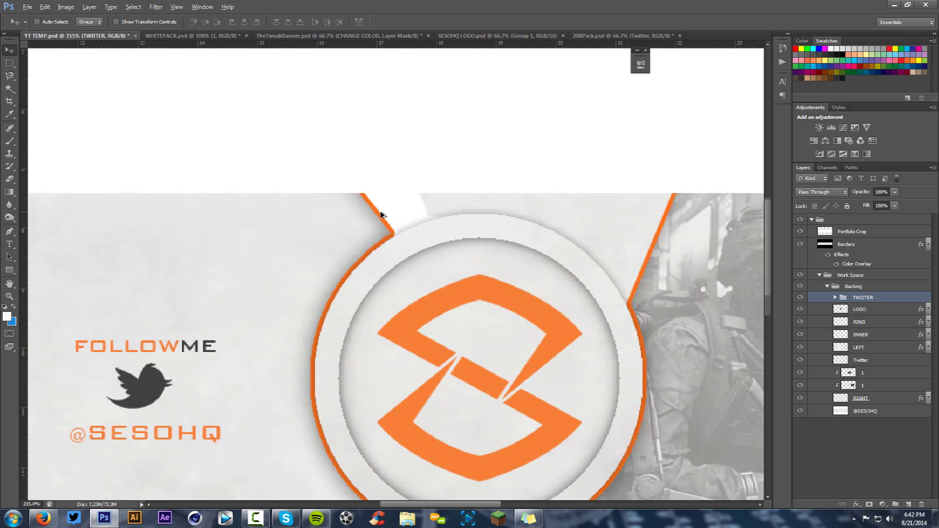
scroll(381, 216, up, 2)
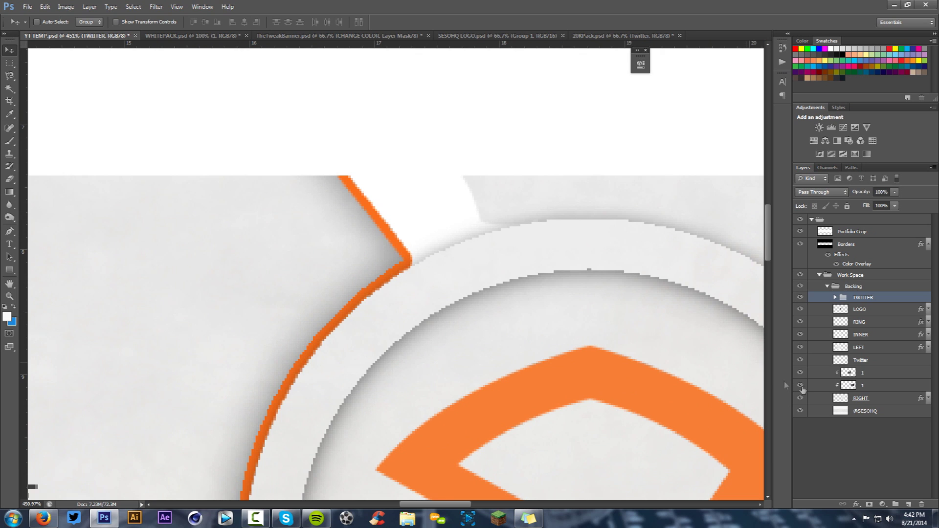
click(801, 309)
click(801, 309)
click(799, 323)
click(800, 323)
click(800, 322)
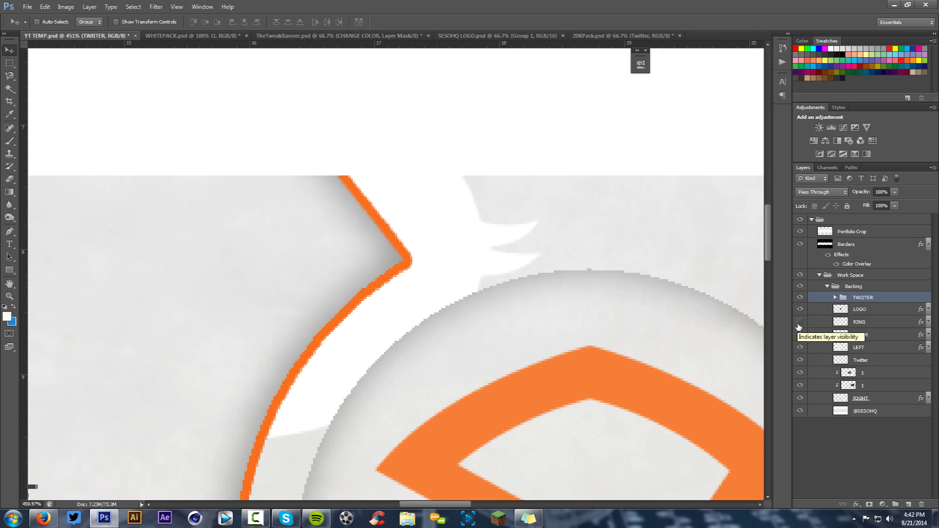
click(800, 322)
click(800, 335)
click(800, 335)
click(799, 347)
click(800, 347)
click(800, 348)
click(800, 347)
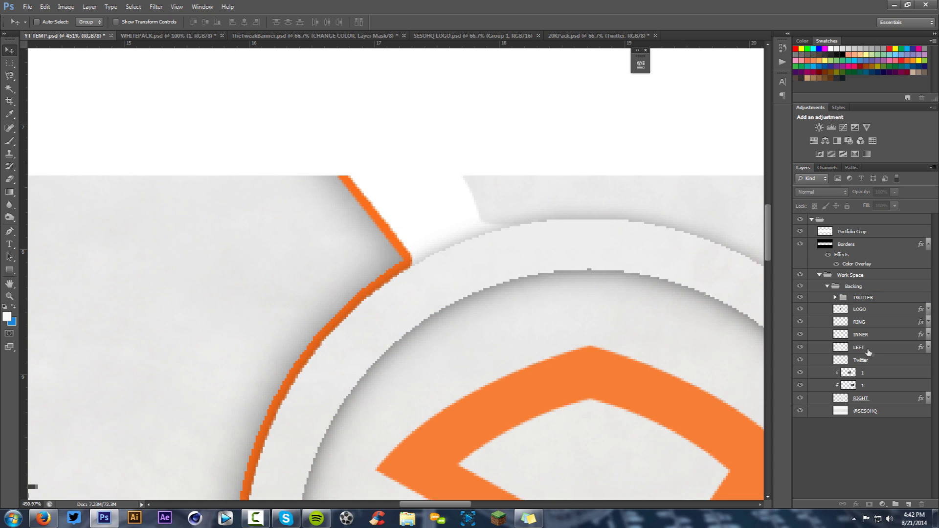
click(864, 348)
click(800, 347)
click(799, 348)
click(863, 298)
click(800, 310)
click(801, 309)
- Hide the separate Twitter layer beneath LEFT to remove the stray white bird shape behind the ring
click(799, 360)
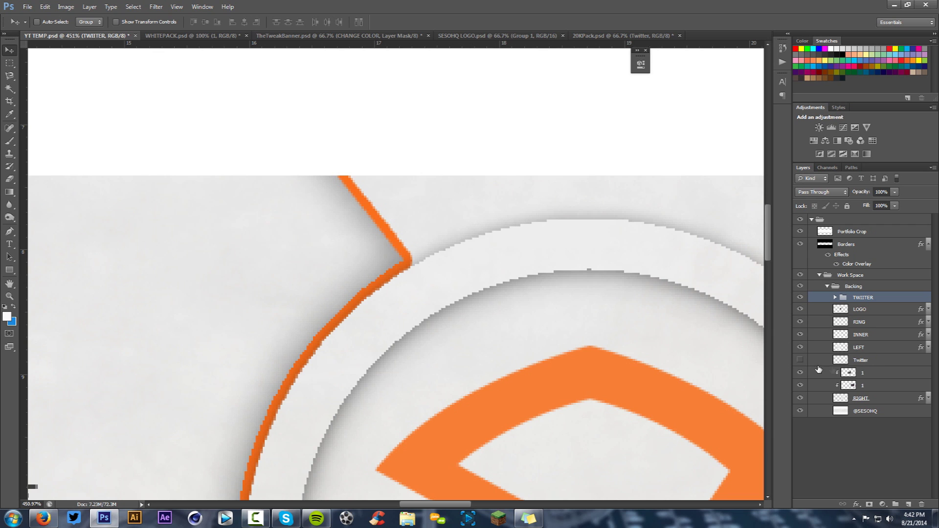
scroll(543, 272, down, 10)
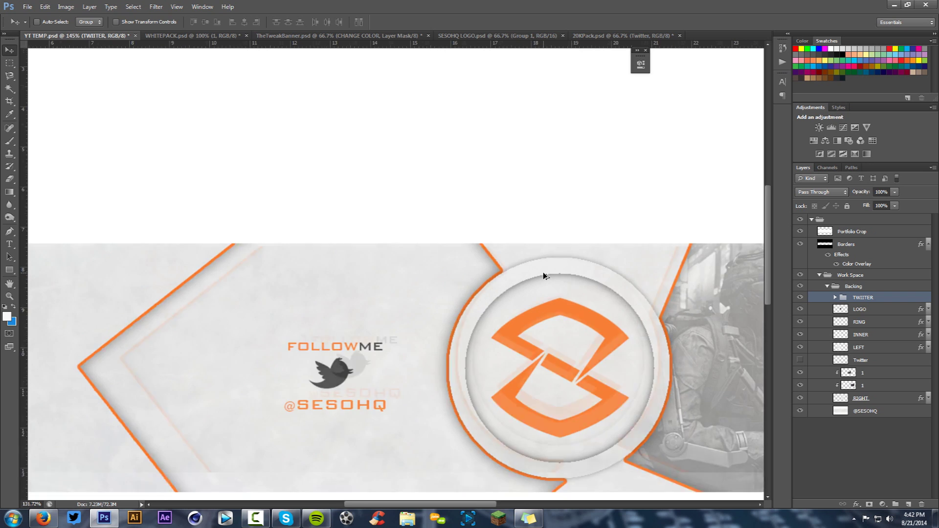
scroll(535, 280, down, 2)
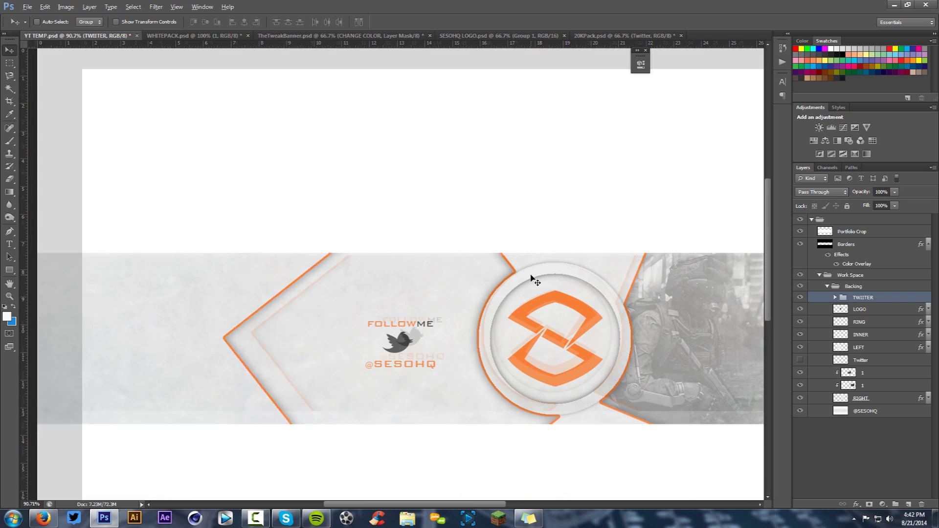
drag(536, 281, 473, 254)
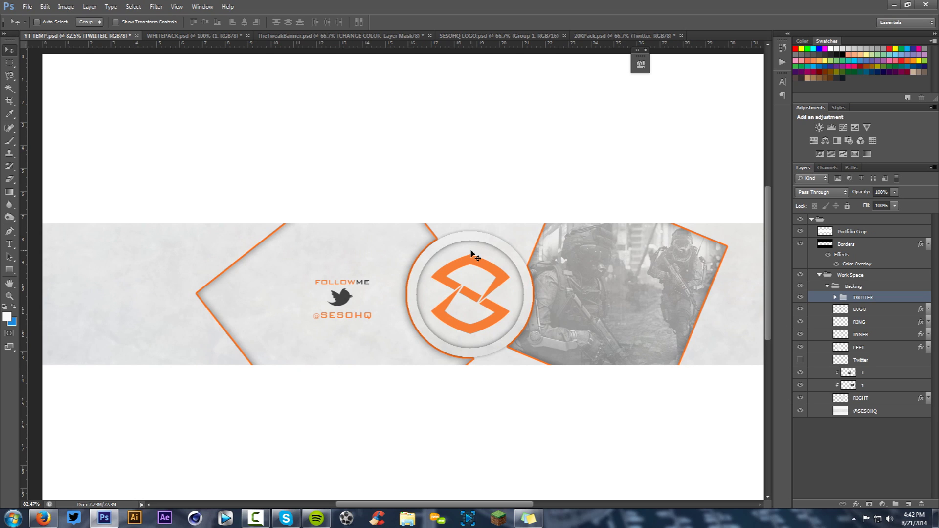